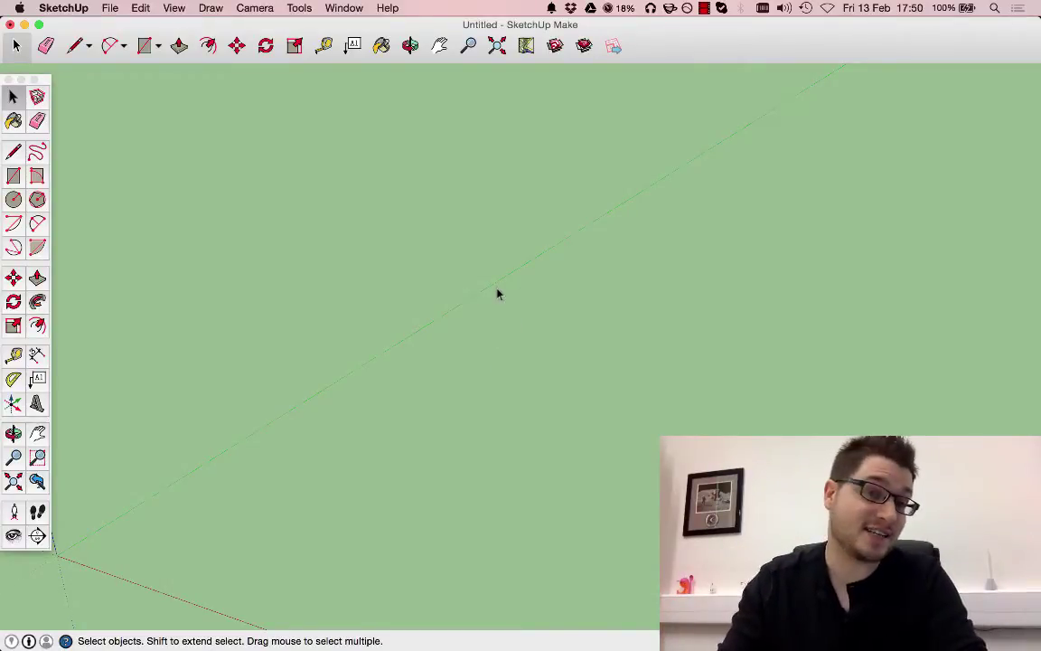
- Draw a long, narrow rectangle on the ground from the origin, running along the red axis
{"action": "scroll", "coordinate": [539, 288], "scroll_direction": "down", "scroll_amount": 3}
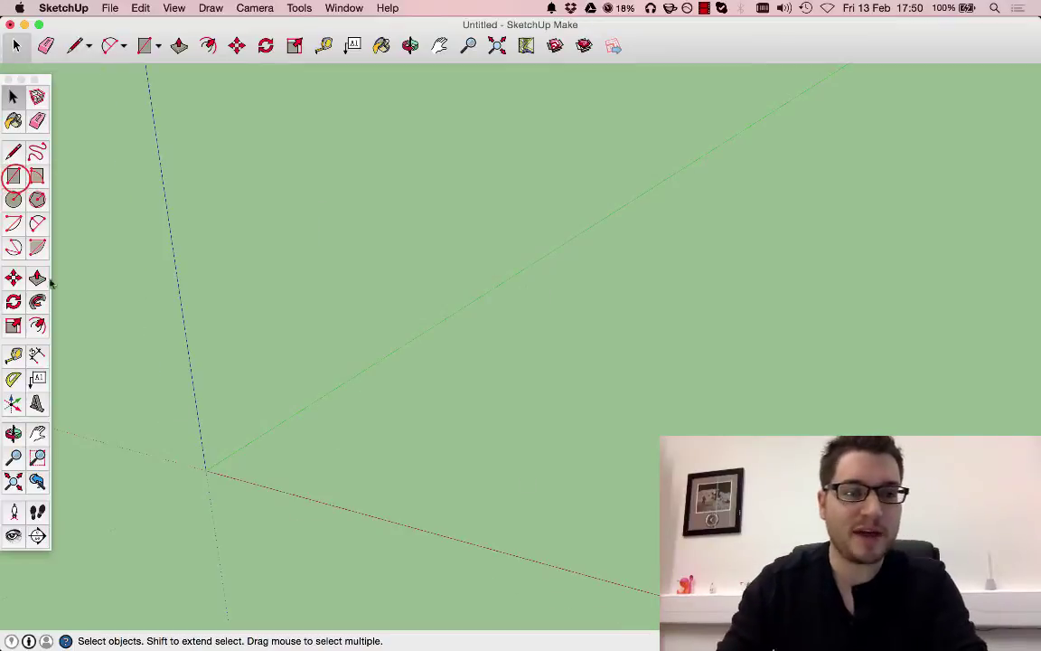
{"action": "left_click", "coordinate": [13, 176]}
{"action": "left_click", "coordinate": [206, 467]}
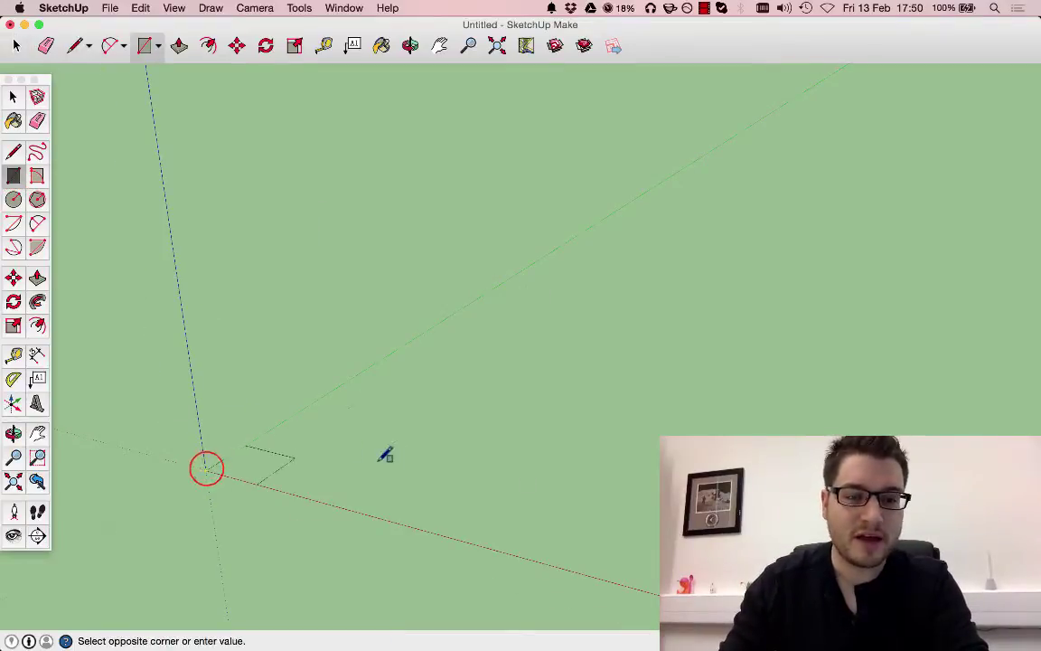
{"action": "left_click", "coordinate": [723, 581]}
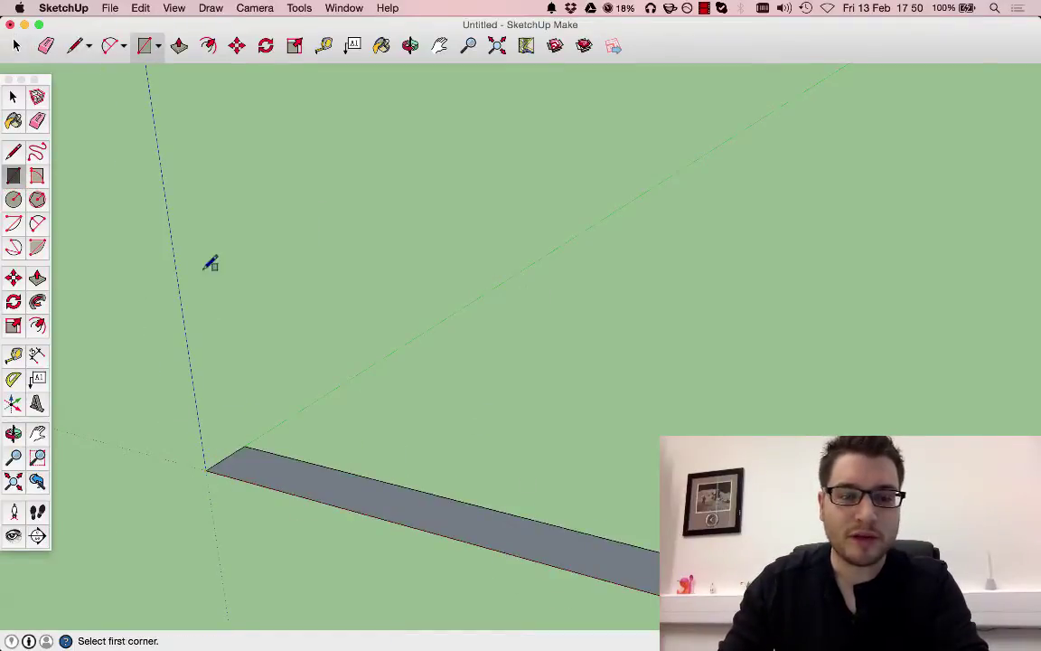
- Push/Pull the rectangle upward to form a tall, thin wall
{"action": "left_click", "coordinate": [37, 277]}
{"action": "left_click", "coordinate": [386, 495]}
{"action": "left_click", "coordinate": [397, 215]}
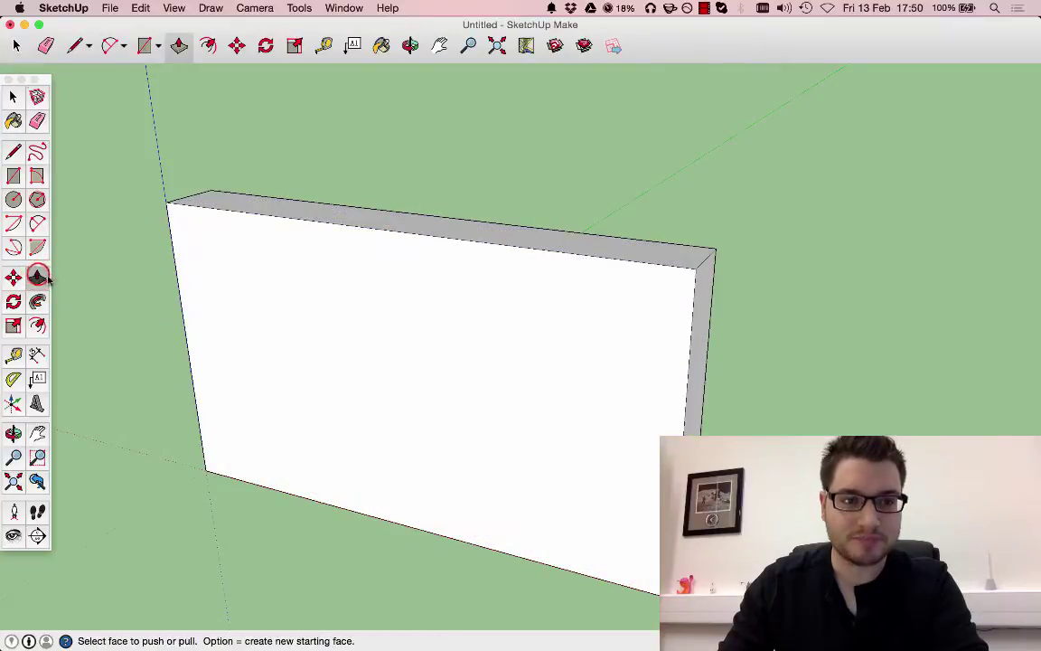
{"action": "key", "text": "space"}
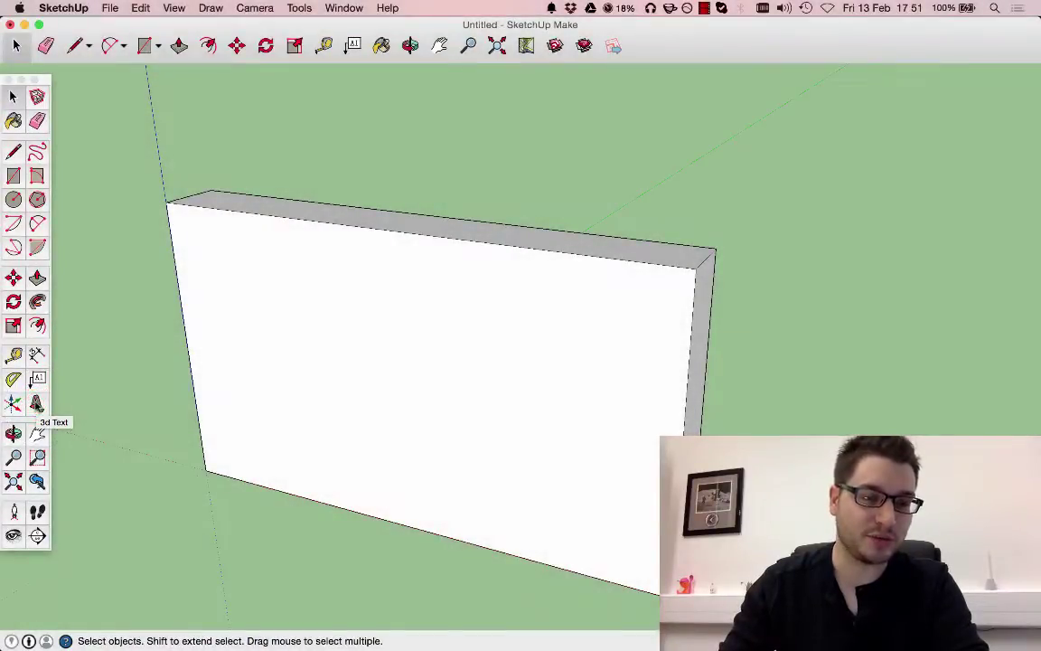
- Create filled 3D text reading "Manchester" with centre alignment, Helvetica Bold Italic at 0.25 m height and 0.03 m extrusion
{"action": "left_click", "coordinate": [36, 403]}
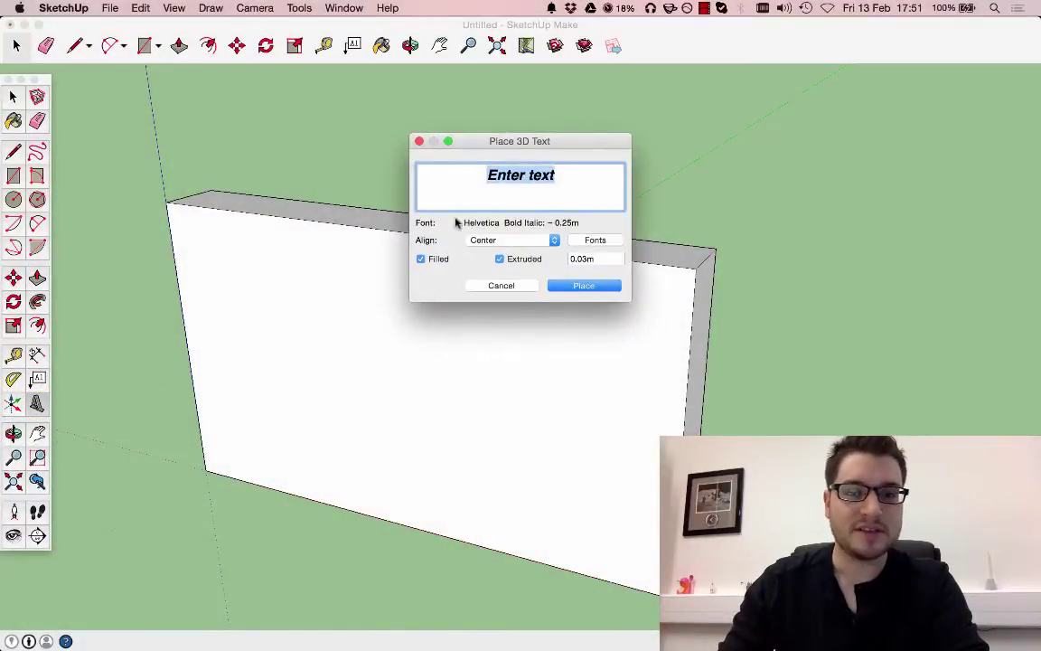
{"action": "type", "text": "Manchester"}
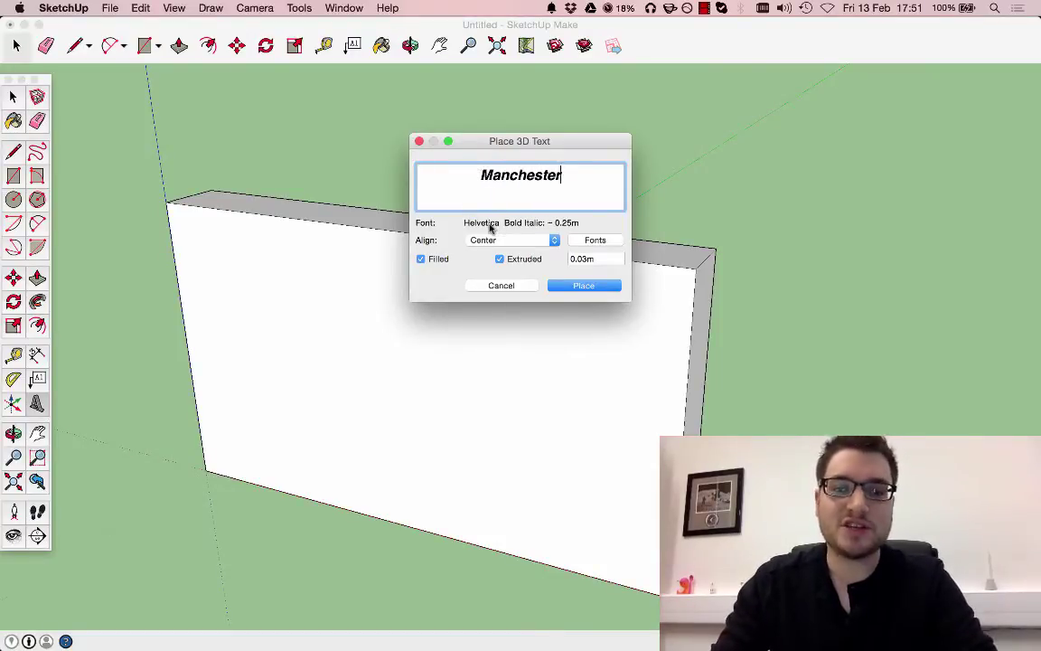
{"action": "left_click", "coordinate": [553, 240]}
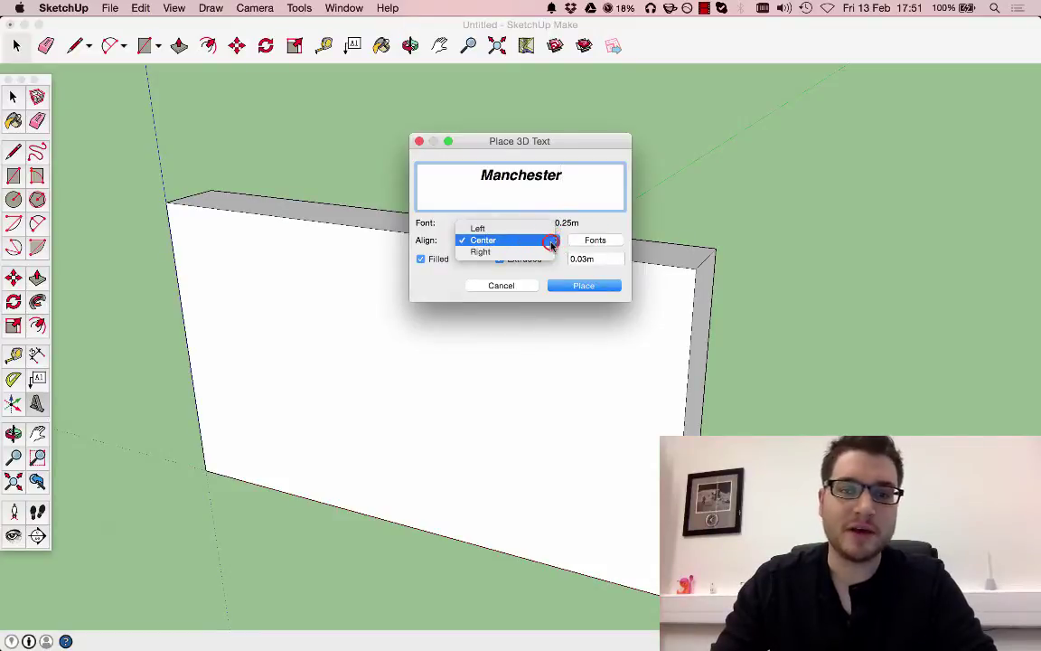
{"action": "left_click", "coordinate": [551, 241]}
{"action": "left_click", "coordinate": [594, 239]}
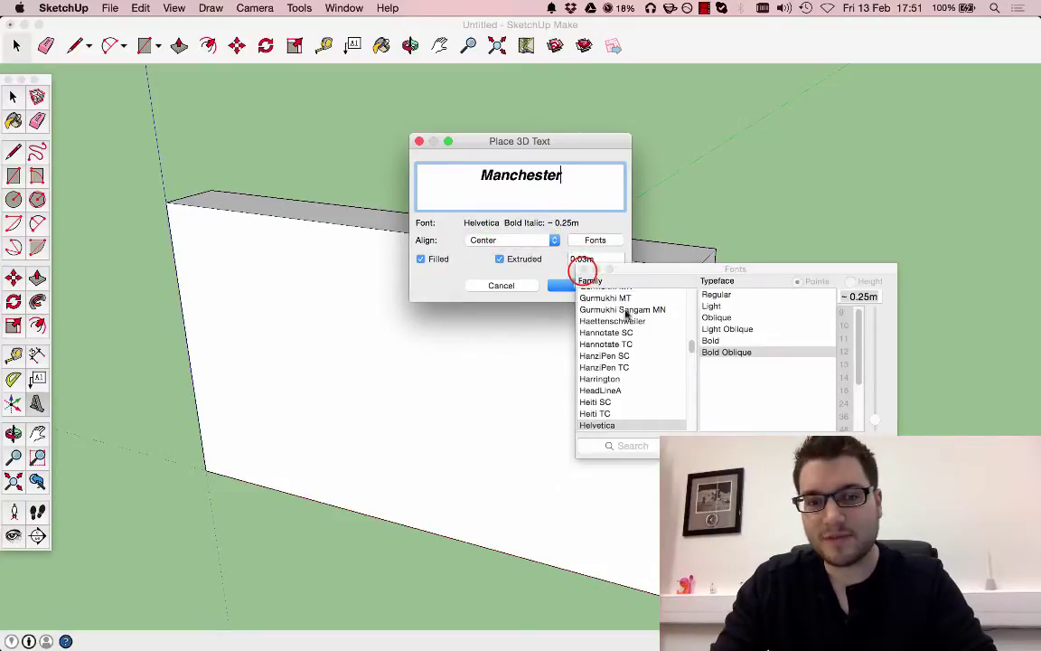
{"action": "left_click", "coordinate": [582, 271]}
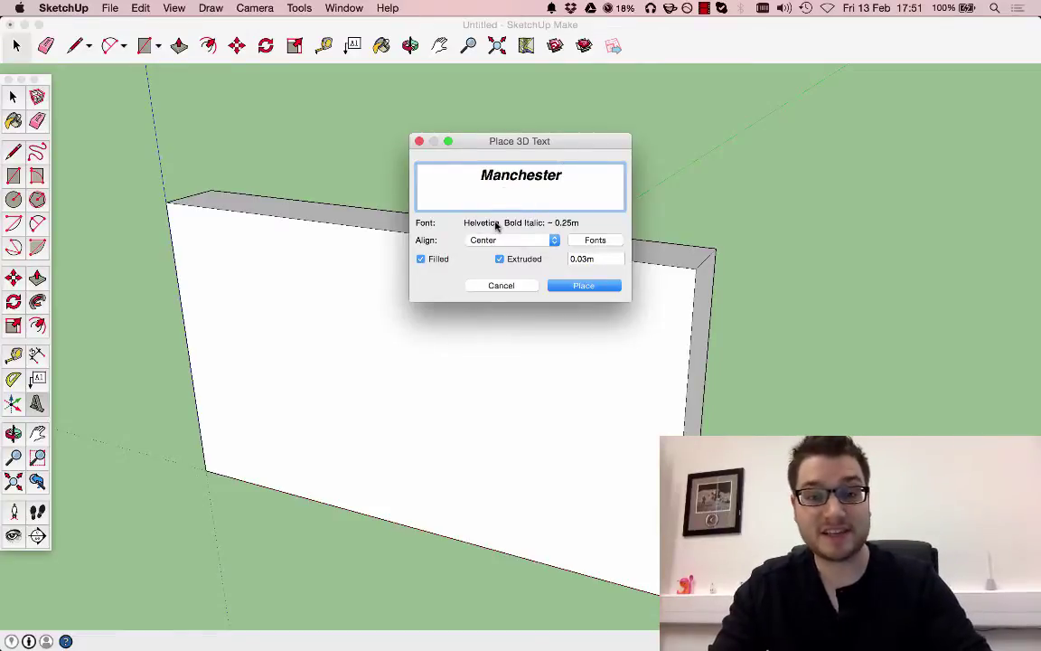
{"action": "left_click", "coordinate": [579, 286]}
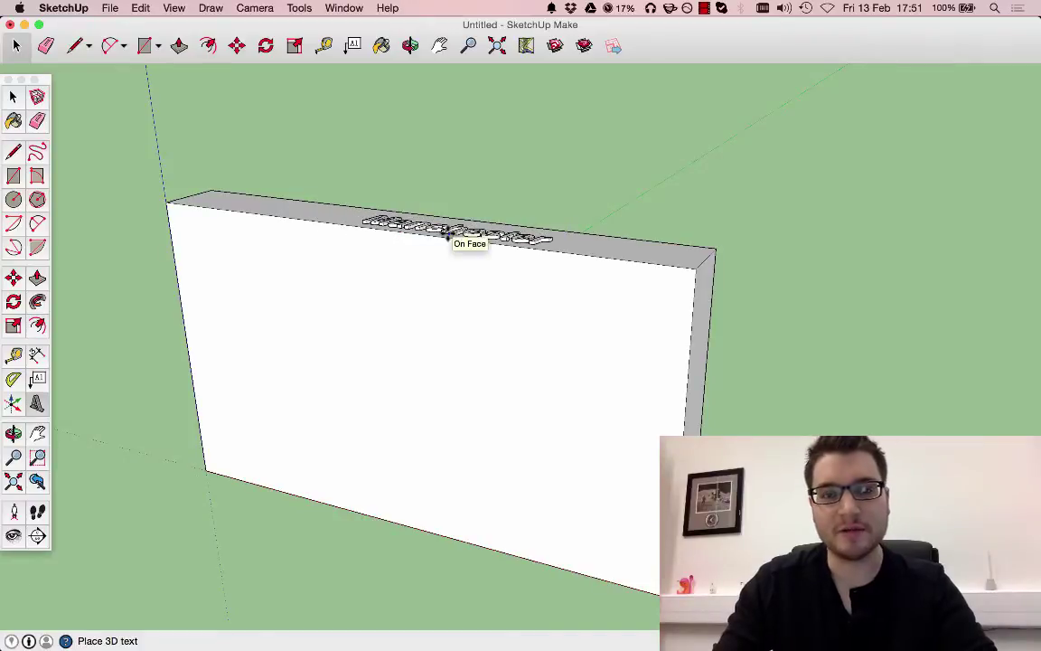
- Place the 3D text flat on the wall's large front face, near its middle, and deselect it
{"action": "scroll", "coordinate": [444, 232], "scroll_direction": "up", "scroll_amount": 4}
{"action": "mouse_move", "coordinate": [442, 232]}
{"action": "middle_mouse_down"}
{"action": "mouse_move", "coordinate": [458, 296]}
{"action": "mouse_move", "coordinate": [455, 224]}
{"action": "middle_mouse_up"}
{"action": "scroll", "coordinate": [439, 268], "scroll_direction": "down", "scroll_amount": 4}
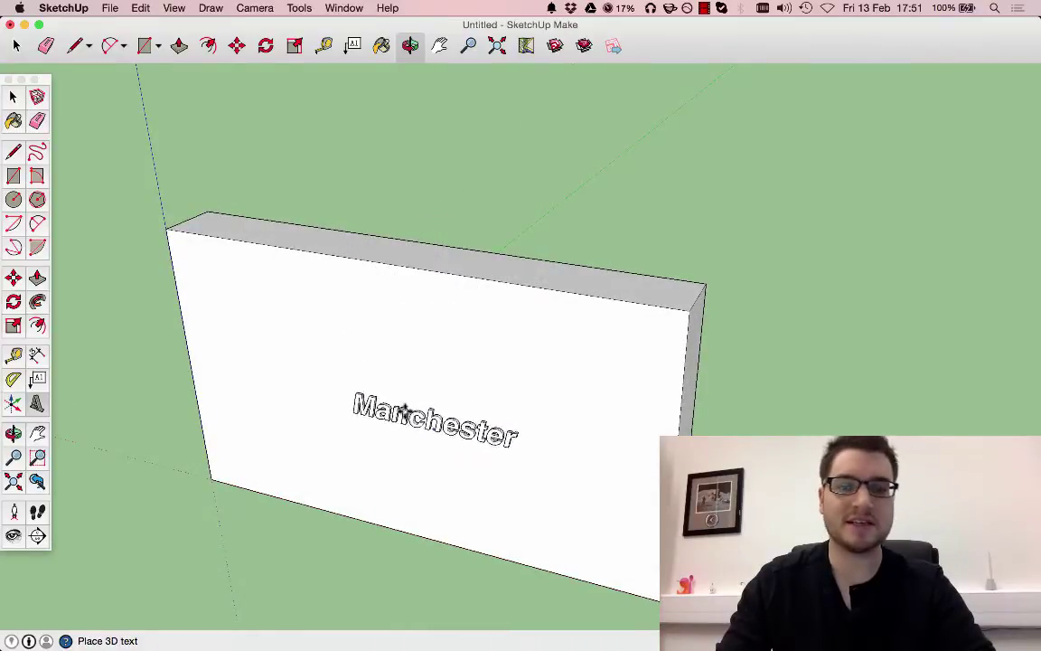
{"action": "left_click", "coordinate": [395, 367]}
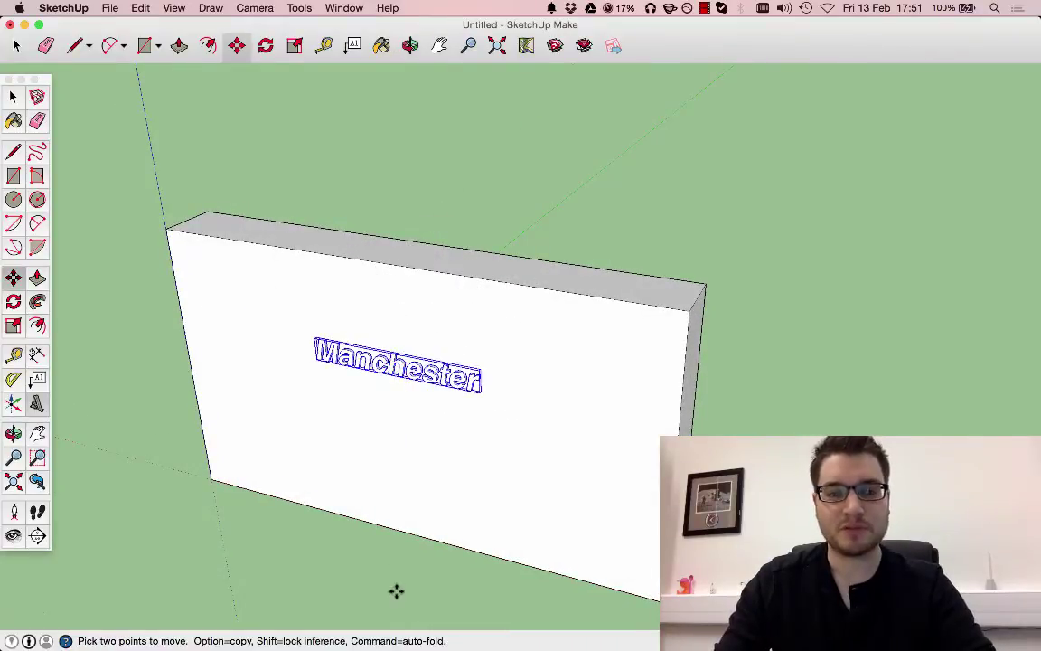
{"action": "key", "text": "space"}
{"action": "left_click", "coordinate": [330, 129]}
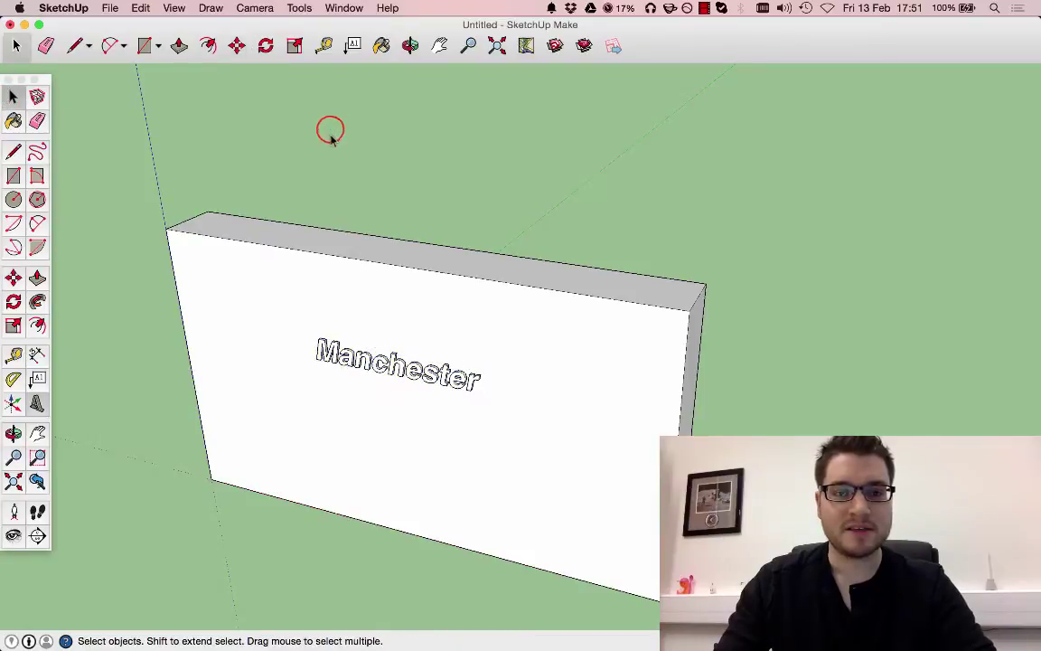
- Scale the Manchester text up uniformly from its corner to about twice its size
{"action": "key", "text": "o"}
{"action": "left_click_drag", "start_coordinate": [500, 322], "coordinate": [466, 362]}
{"action": "key", "text": "space"}
{"action": "key", "text": "o"}
{"action": "key", "text": "space"}
{"action": "left_click", "coordinate": [449, 374]}
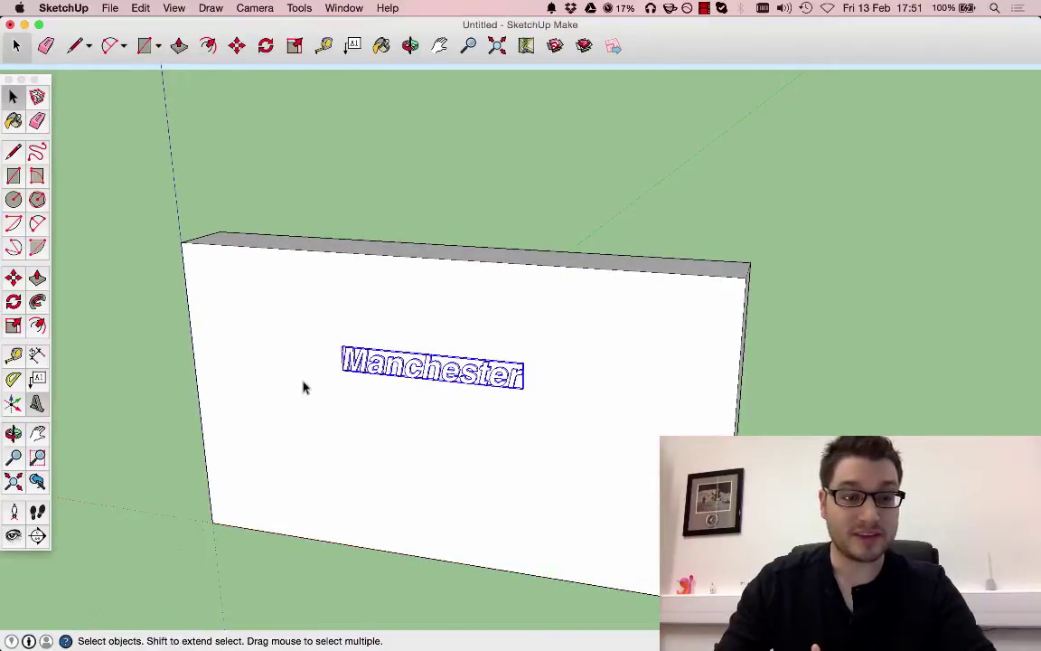
{"action": "left_click", "coordinate": [13, 328]}
{"action": "left_click_drag", "start_coordinate": [522, 387], "coordinate": [726, 435]}
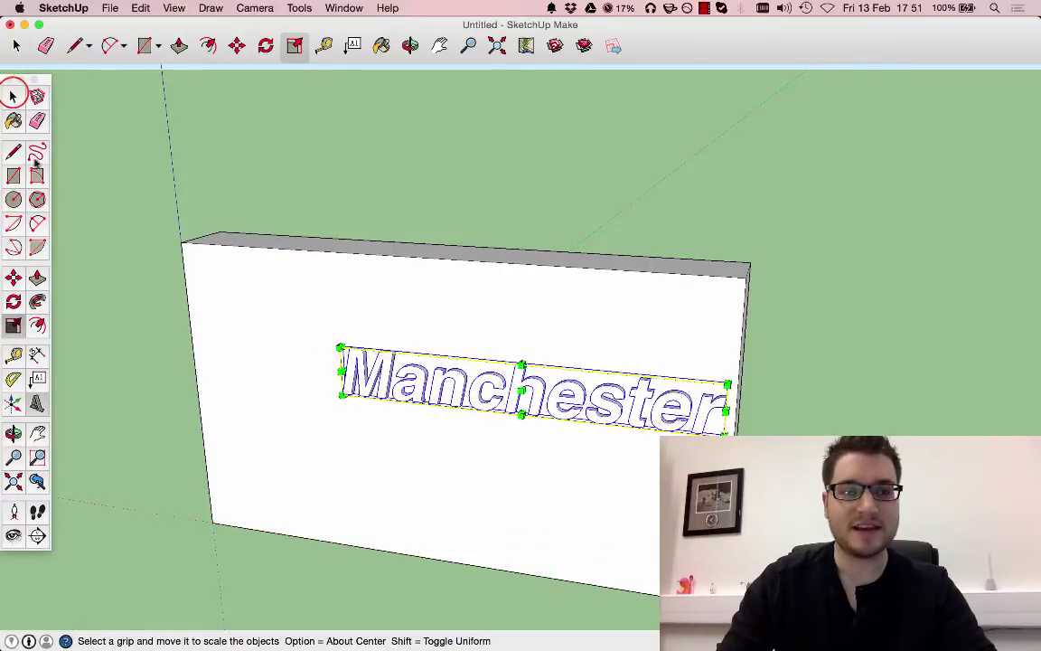
{"action": "left_click", "coordinate": [13, 96]}
{"action": "left_click", "coordinate": [277, 132]}
- Move the enlarged text to the upper middle of the wall's front face and deselect it
{"action": "left_click", "coordinate": [427, 370]}
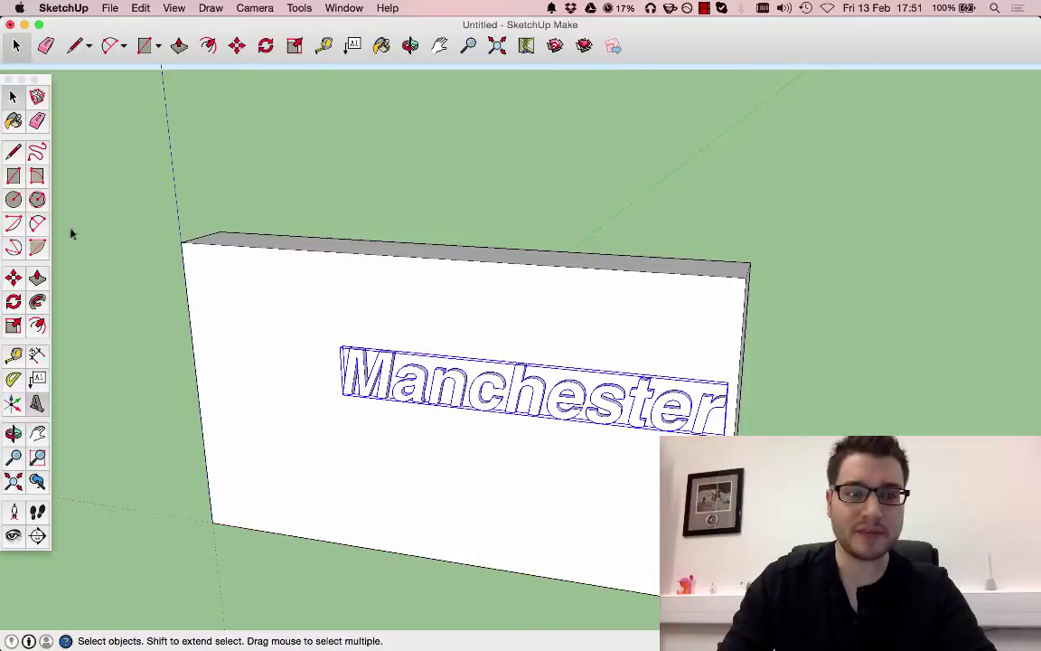
{"action": "left_click", "coordinate": [12, 277]}
{"action": "left_click", "coordinate": [481, 391]}
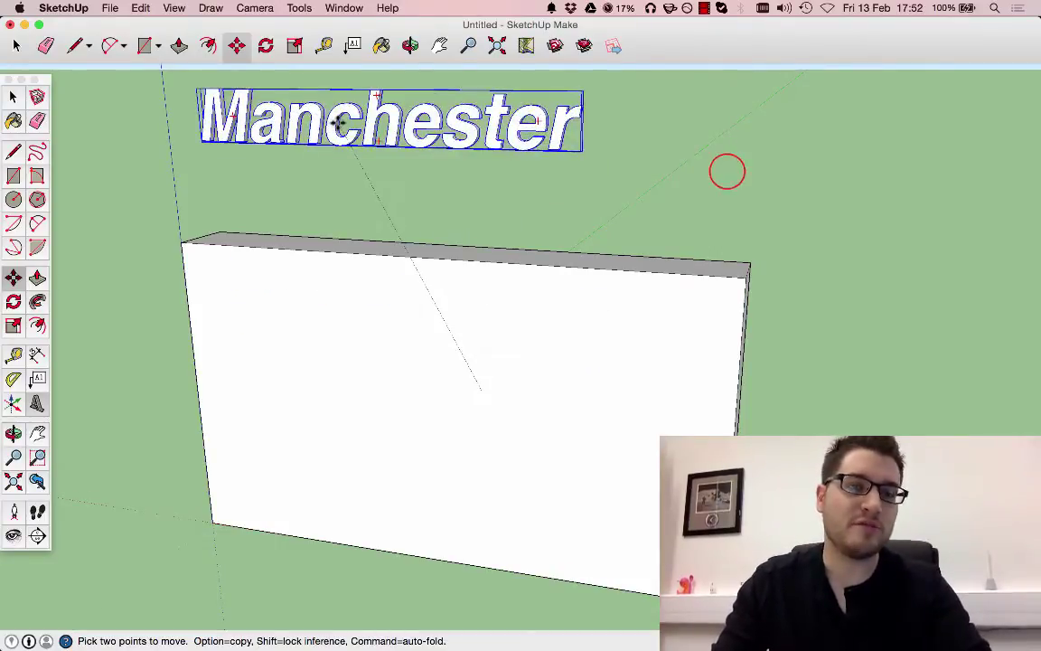
{"action": "left_click", "coordinate": [727, 171]}
{"action": "middle_click_drag", "start_coordinate": [764, 220], "coordinate": [785, 163]}
{"action": "left_click", "coordinate": [785, 161]}
{"action": "left_click", "coordinate": [412, 337]}
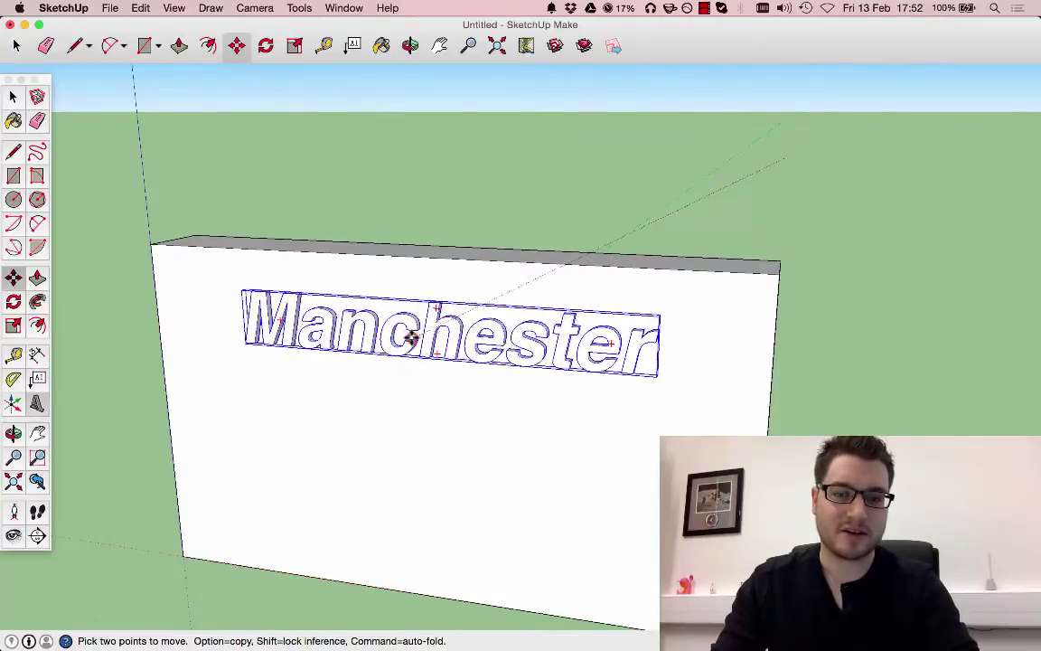
{"action": "key", "text": "space"}
{"action": "left_click", "coordinate": [268, 161]}
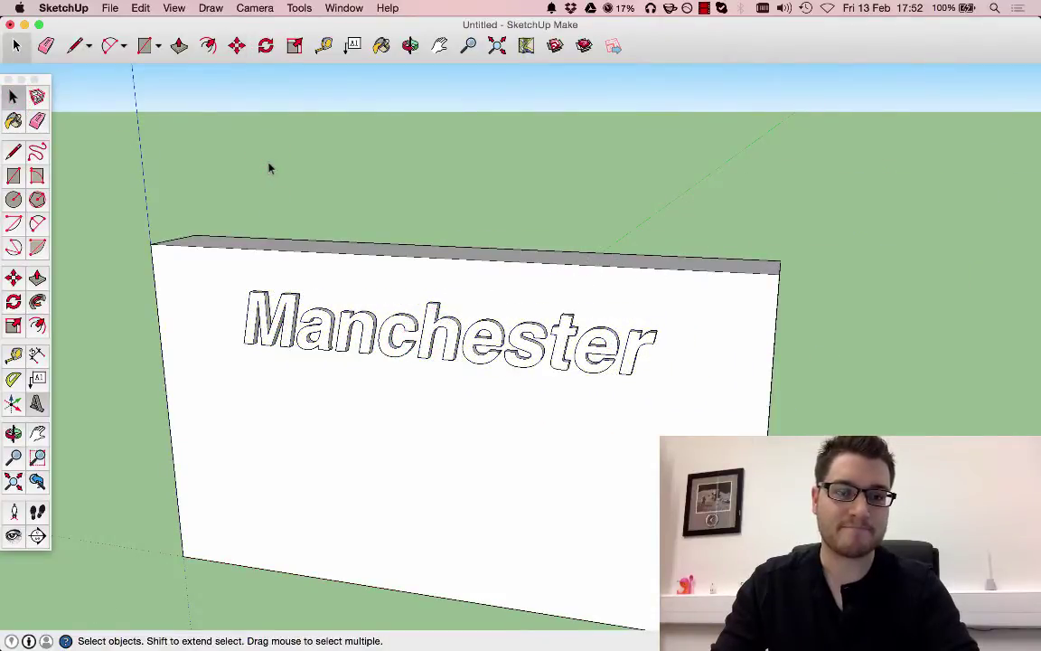
- Paint the wall's front face with a dark brown brick material from the Brick and Cladding collection
{"action": "middle_click_drag", "start_coordinate": [268, 168], "coordinate": [660, 176]}
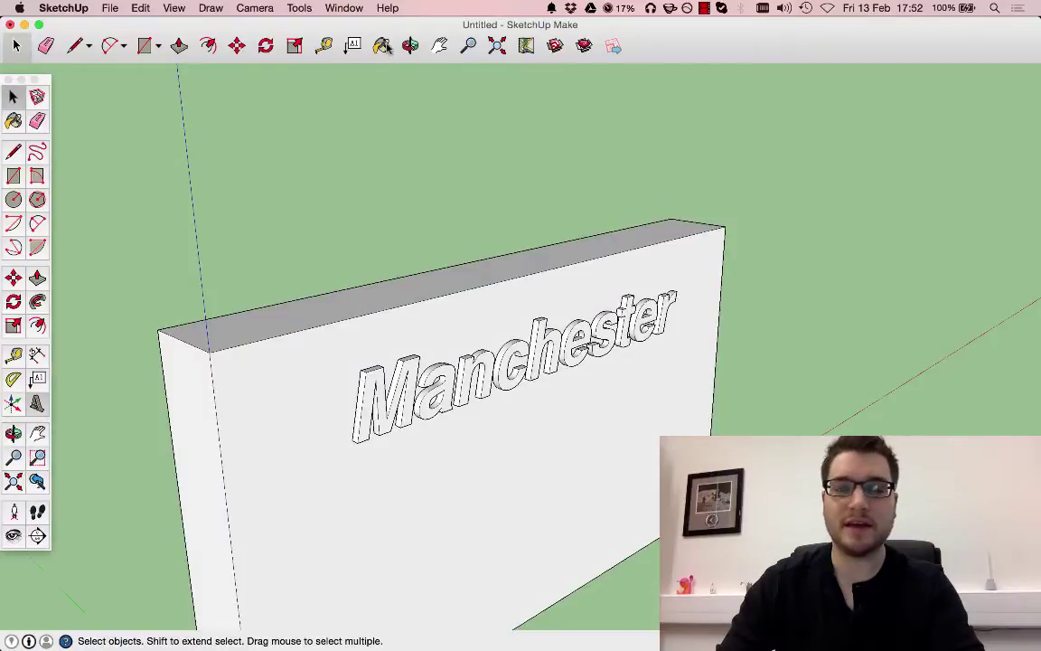
{"action": "left_click", "coordinate": [384, 45]}
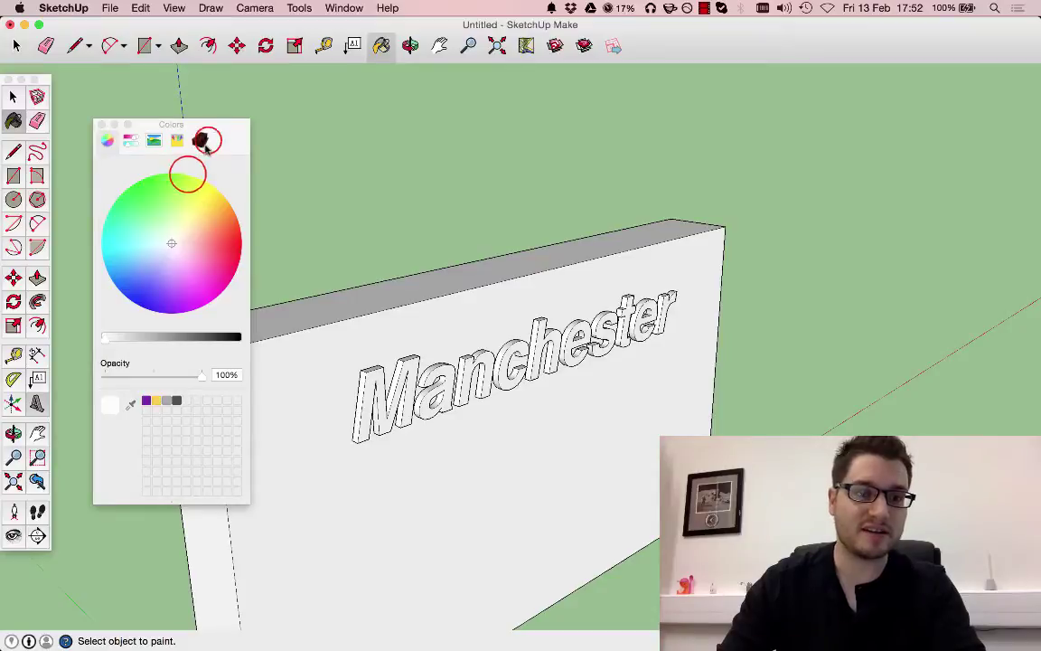
{"action": "left_click", "coordinate": [203, 141]}
{"action": "left_click", "coordinate": [186, 170]}
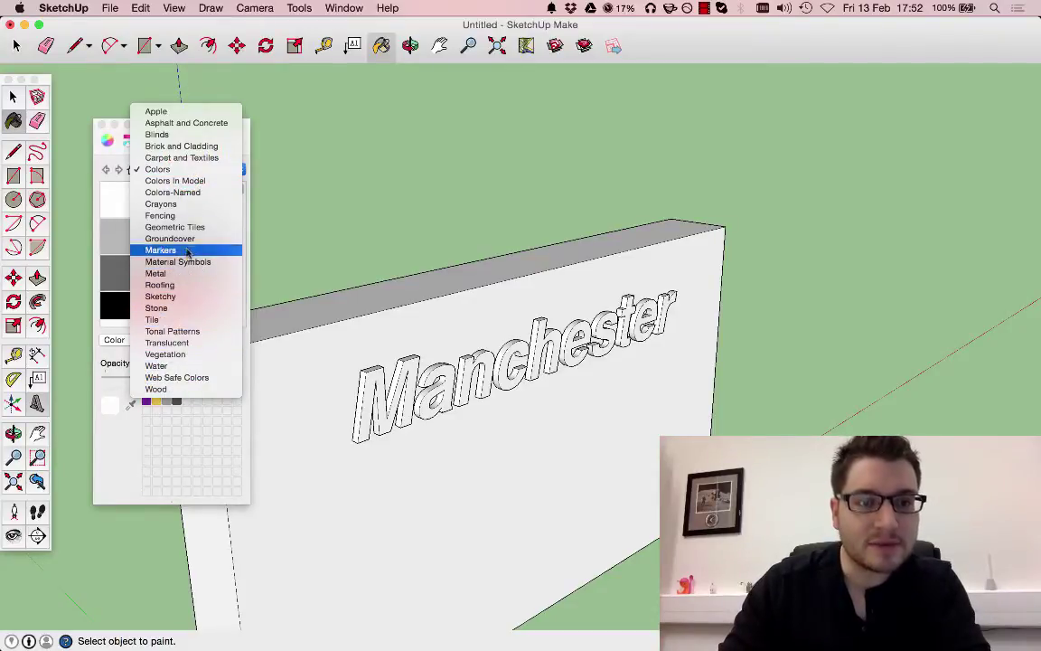
{"action": "left_click", "coordinate": [176, 148]}
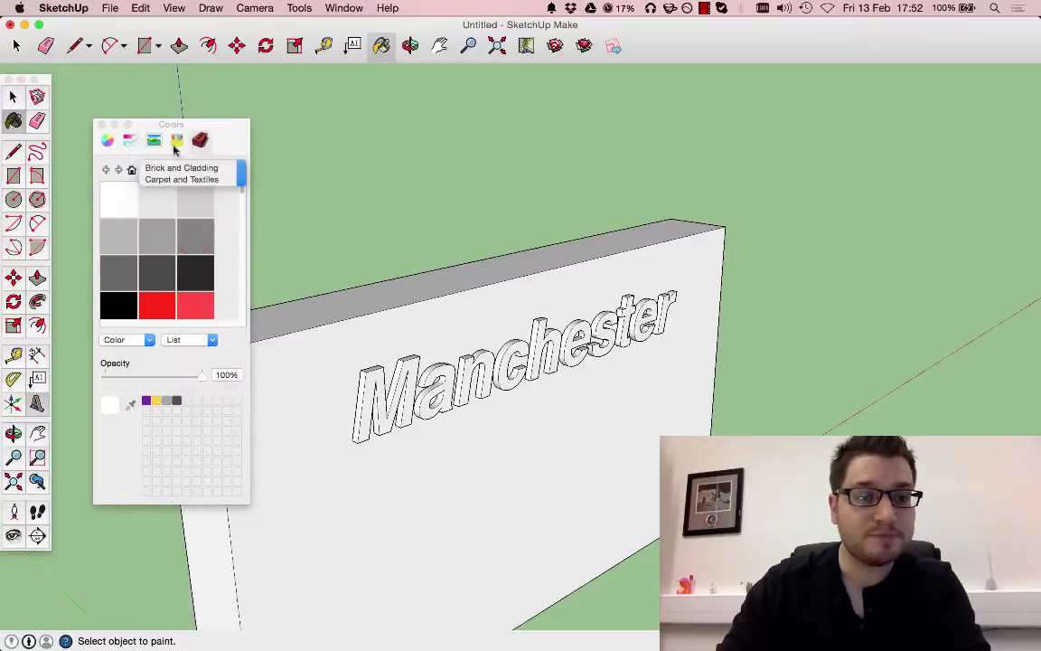
{"action": "left_click", "coordinate": [196, 237]}
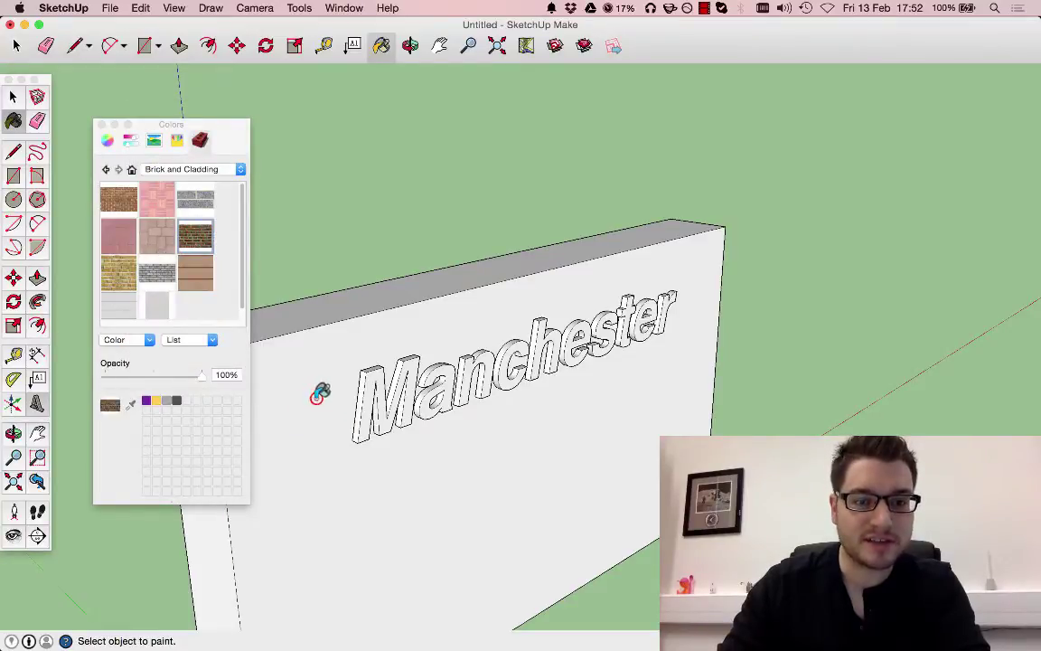
{"action": "left_click", "coordinate": [318, 396]}
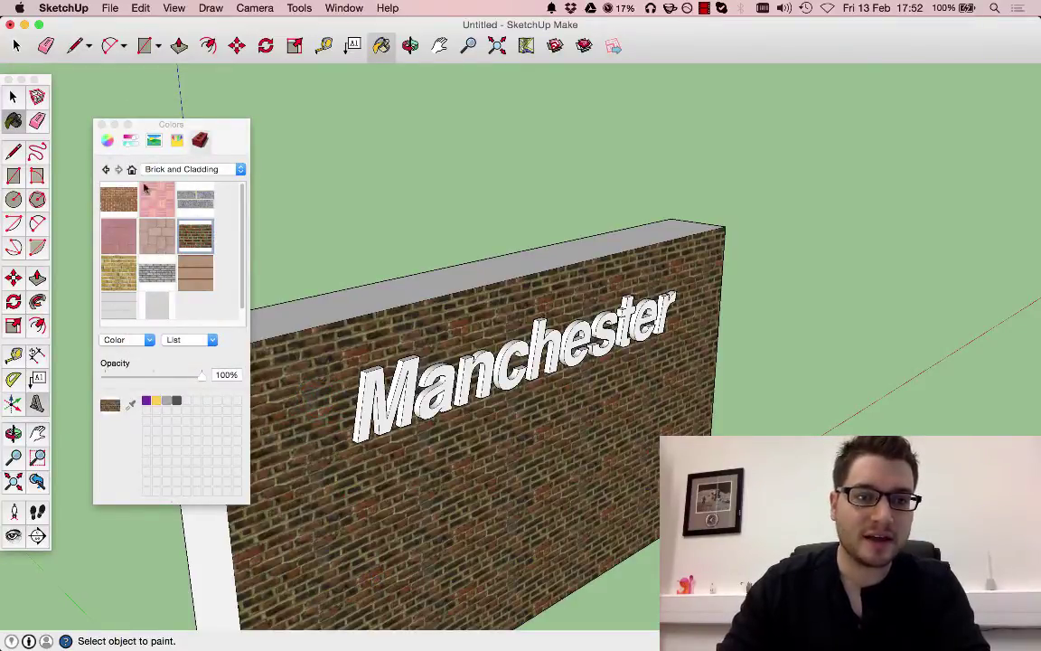
- Paint the Manchester text purple with the saved colour 660099 and close the colour picker
{"action": "left_click", "coordinate": [107, 140]}
{"action": "left_click", "coordinate": [130, 140]}
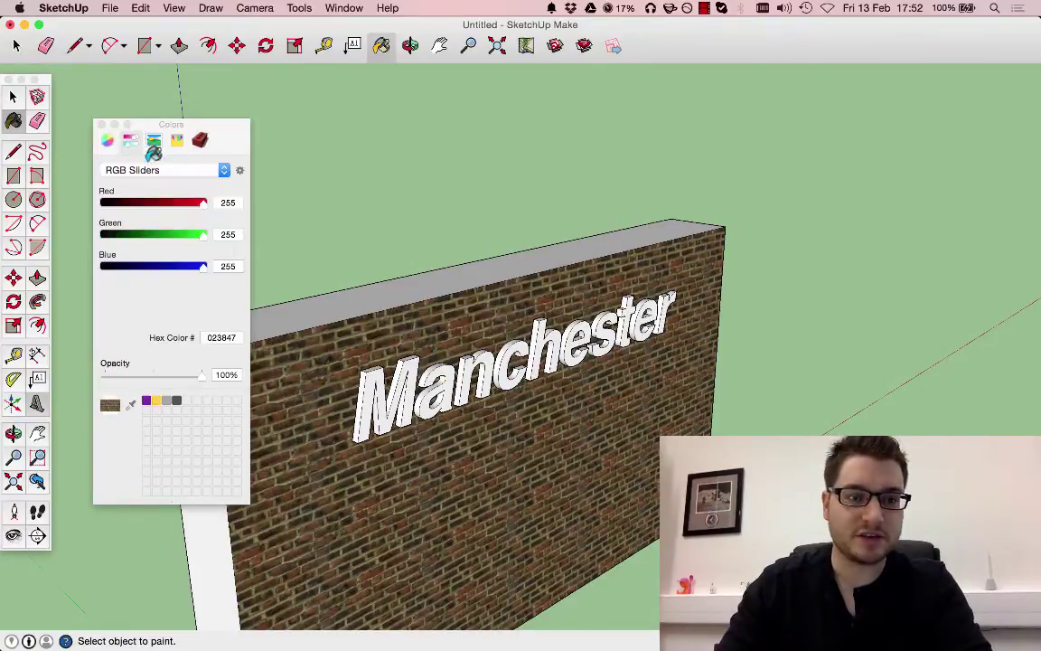
{"action": "left_click", "coordinate": [147, 401]}
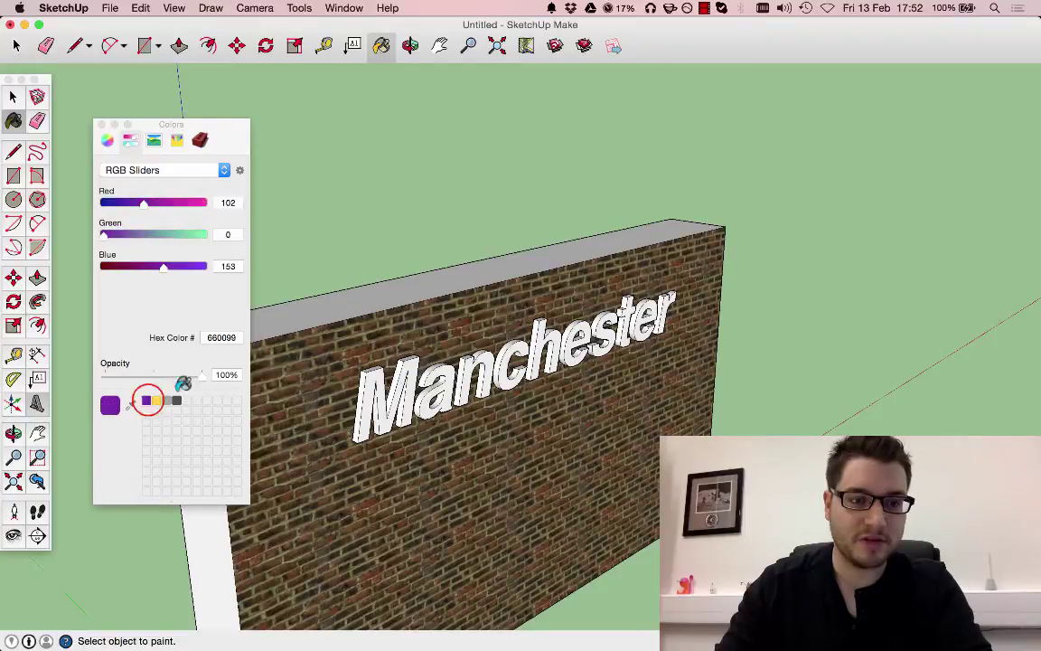
{"action": "left_click", "coordinate": [370, 382]}
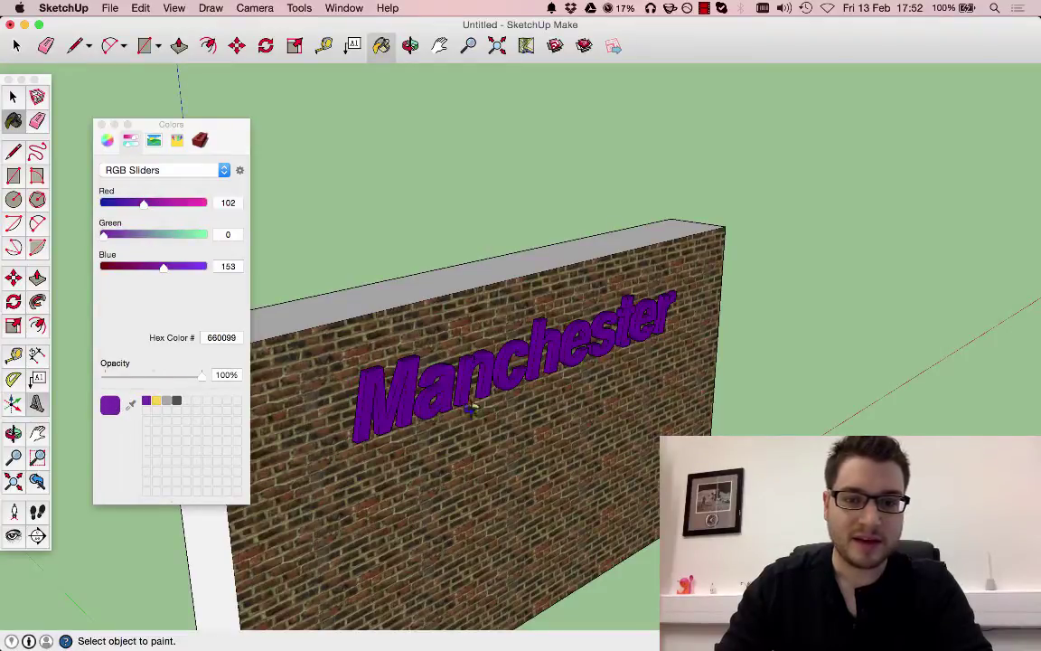
{"action": "middle_click_drag", "start_coordinate": [470, 409], "coordinate": [102, 121]}
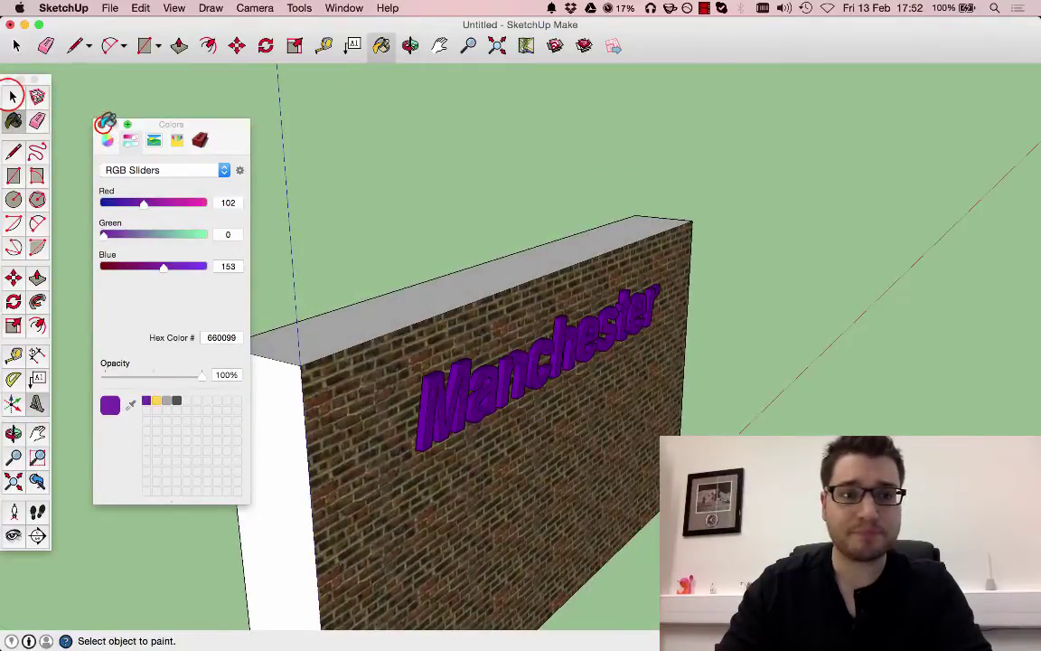
{"action": "left_click", "coordinate": [104, 124]}
{"action": "left_click", "coordinate": [12, 96]}
{"action": "left_click", "coordinate": [228, 155]}
- Explode the purple Manchester text component on the brick wall
{"action": "middle_click_drag", "start_coordinate": [620, 359], "coordinate": [307, 408]}
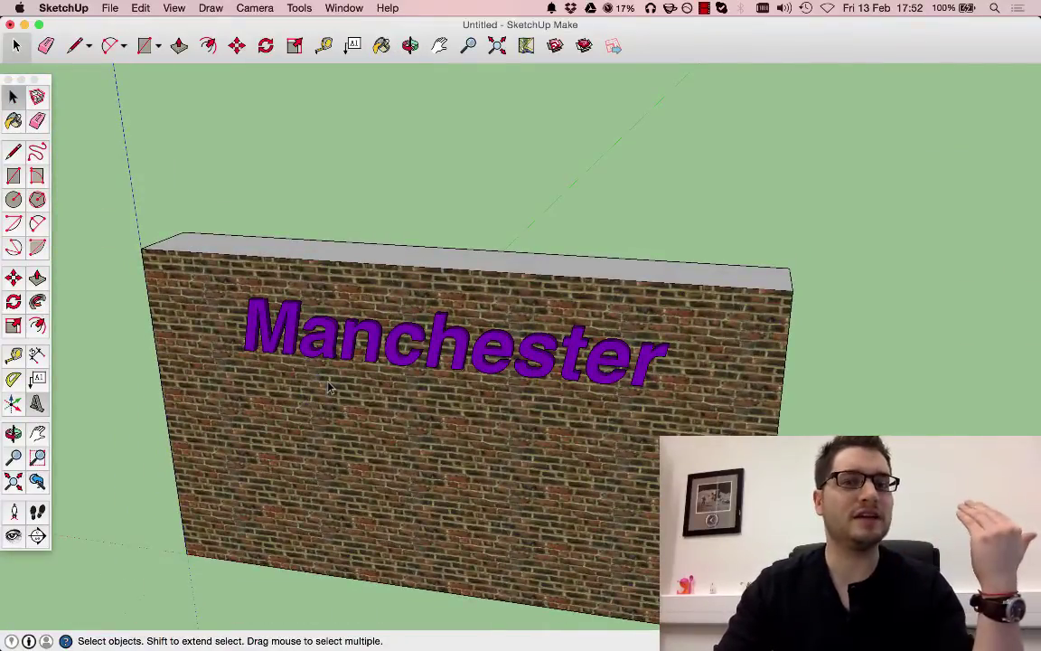
{"action": "middle_click_drag", "start_coordinate": [330, 387], "coordinate": [545, 407]}
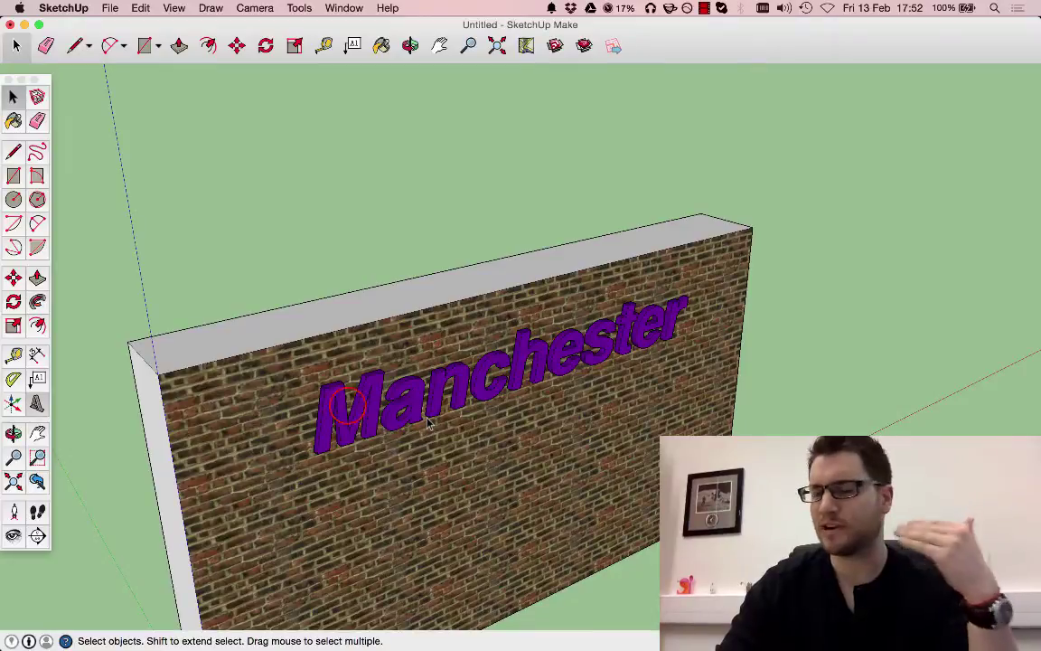
{"action": "middle_click_drag", "start_coordinate": [346, 408], "coordinate": [509, 378]}
{"action": "left_click", "coordinate": [509, 378]}
{"action": "middle_click_drag", "start_coordinate": [571, 434], "coordinate": [461, 334]}
{"action": "right_click", "coordinate": [451, 327]}
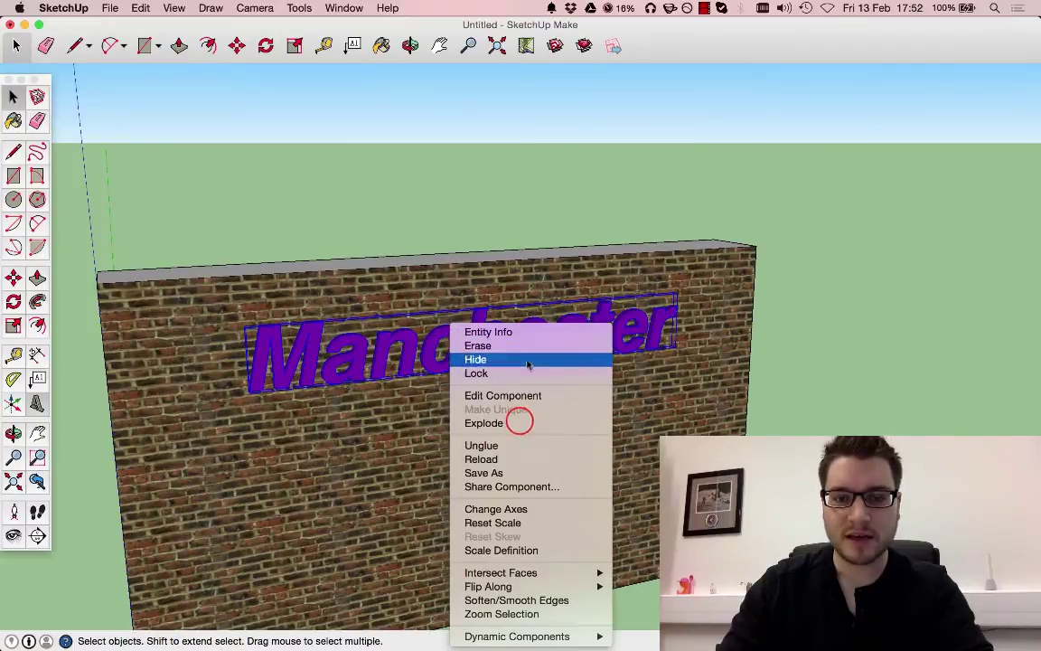
{"action": "left_click", "coordinate": [484, 422]}
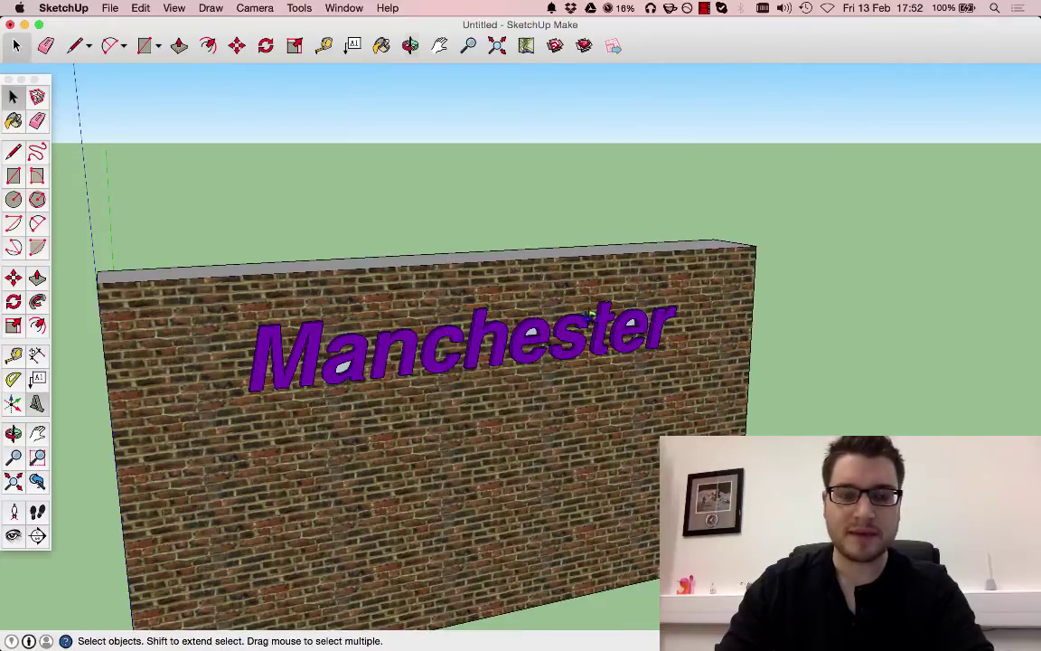
{"action": "middle_click_drag", "start_coordinate": [590, 316], "coordinate": [326, 335]}
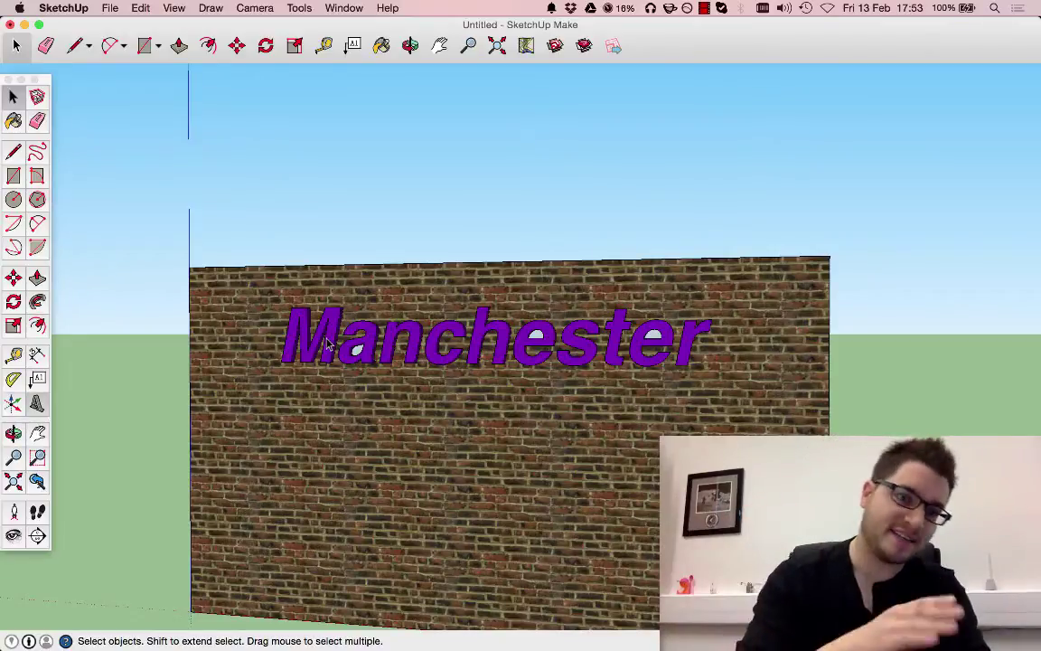
- Choose white on the colour wheel as the paint colour for the letters' side faces and close the colour picker
{"action": "middle_click_drag", "start_coordinate": [328, 345], "coordinate": [330, 404]}
{"action": "scroll", "coordinate": [331, 404], "scroll_direction": "up", "scroll_amount": 5}
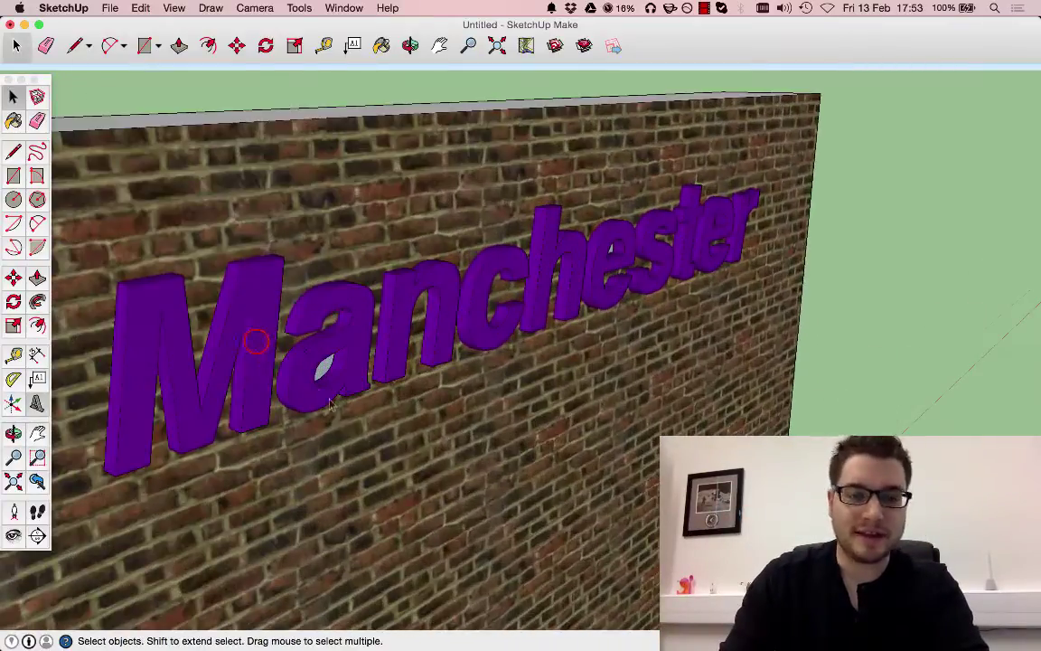
{"action": "middle_click_drag", "start_coordinate": [378, 320], "coordinate": [387, 454]}
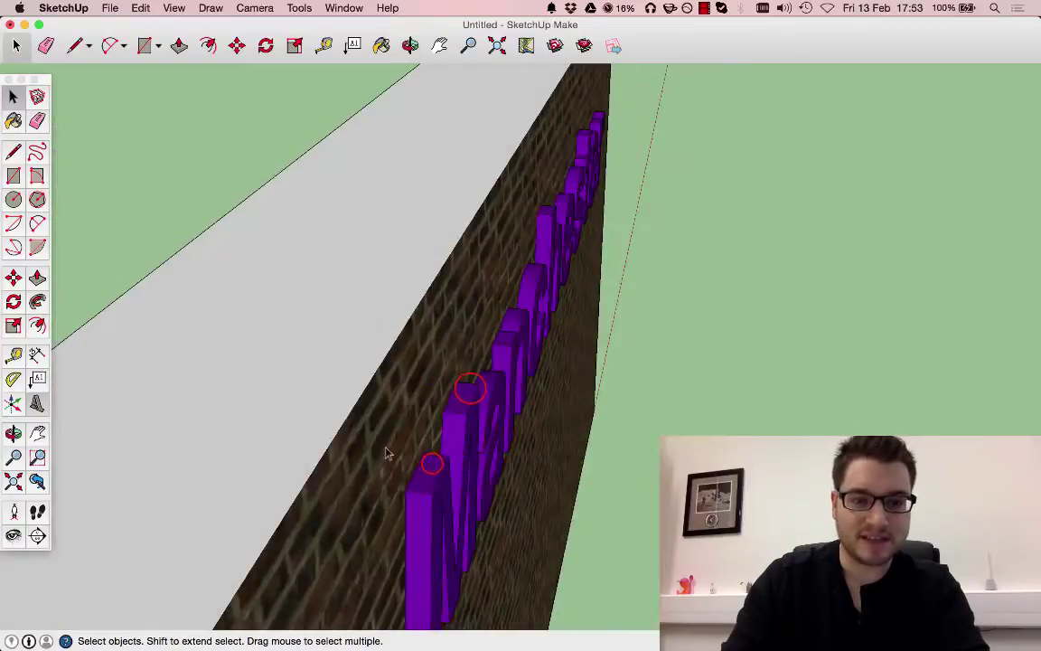
{"action": "middle_click_drag", "start_coordinate": [506, 418], "coordinate": [436, 324]}
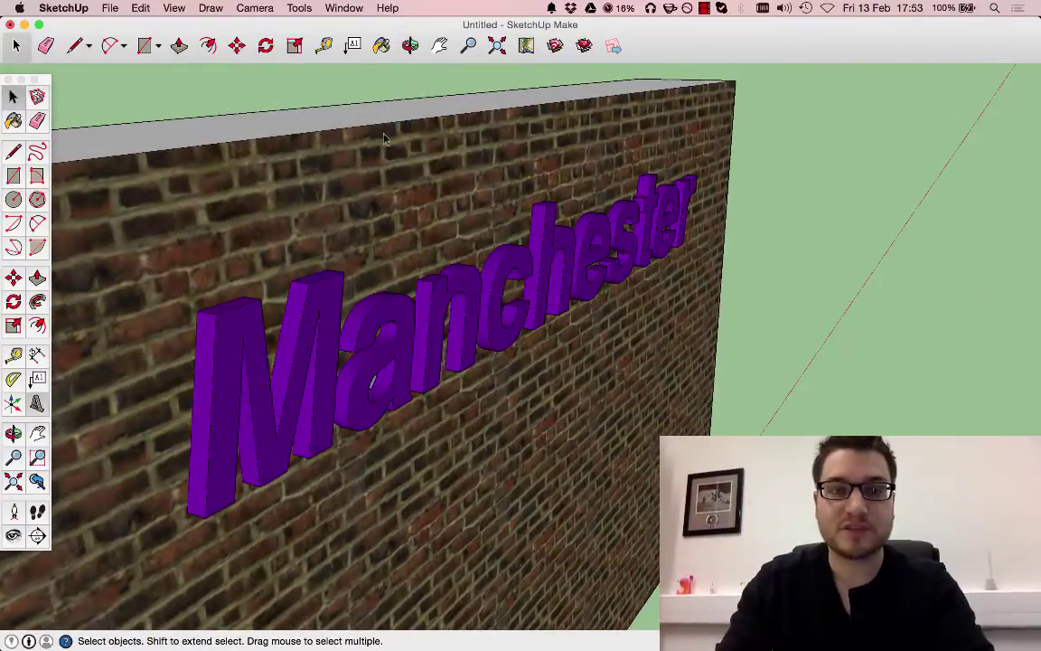
{"action": "left_click", "coordinate": [381, 45]}
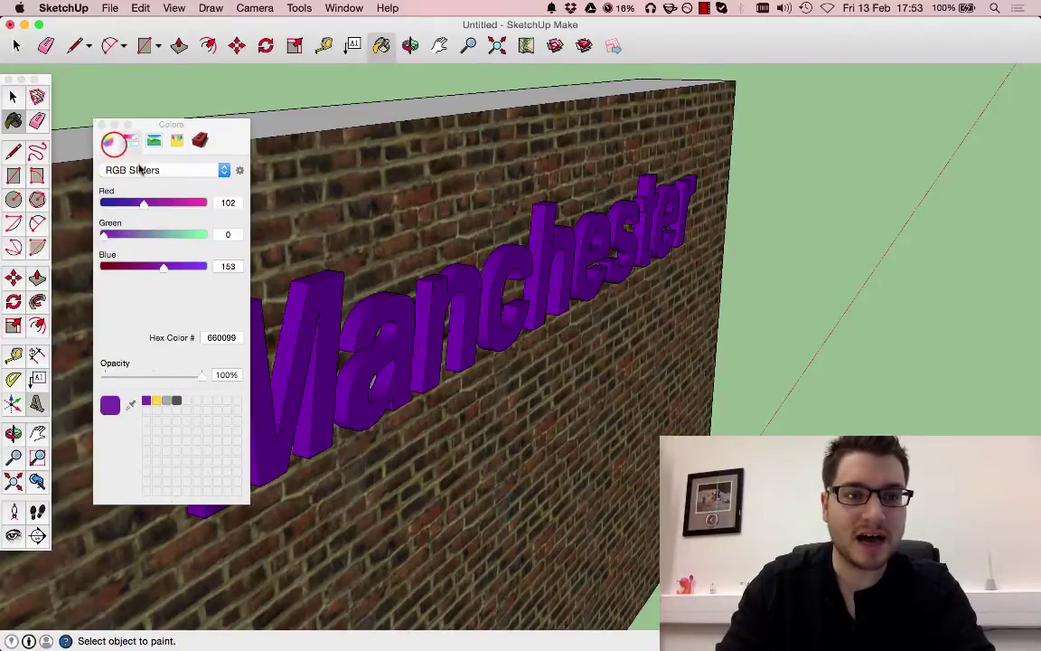
{"action": "left_click", "coordinate": [110, 141]}
{"action": "left_click", "coordinate": [177, 250]}
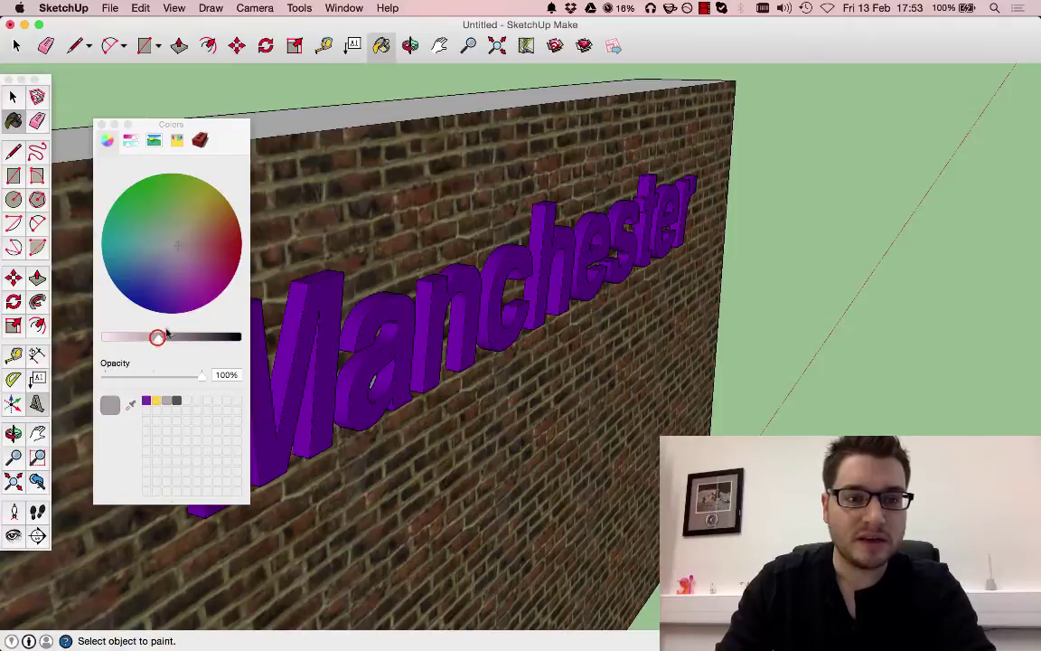
{"action": "left_click_drag", "start_coordinate": [166, 335], "coordinate": [26, 339]}
{"action": "left_click", "coordinate": [172, 247]}
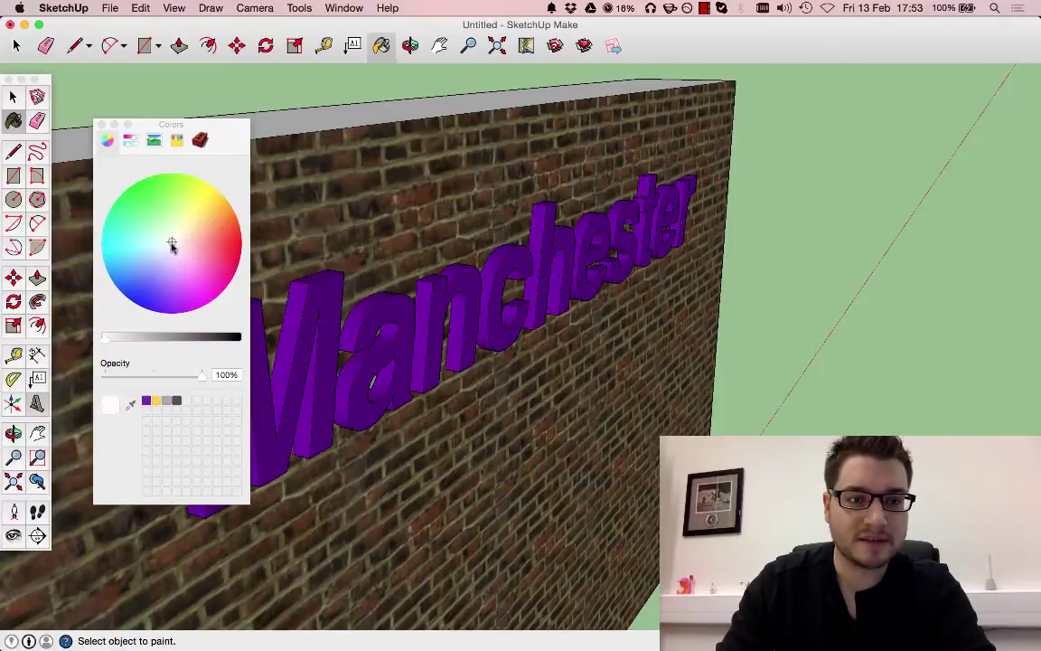
{"action": "left_click", "coordinate": [101, 124]}
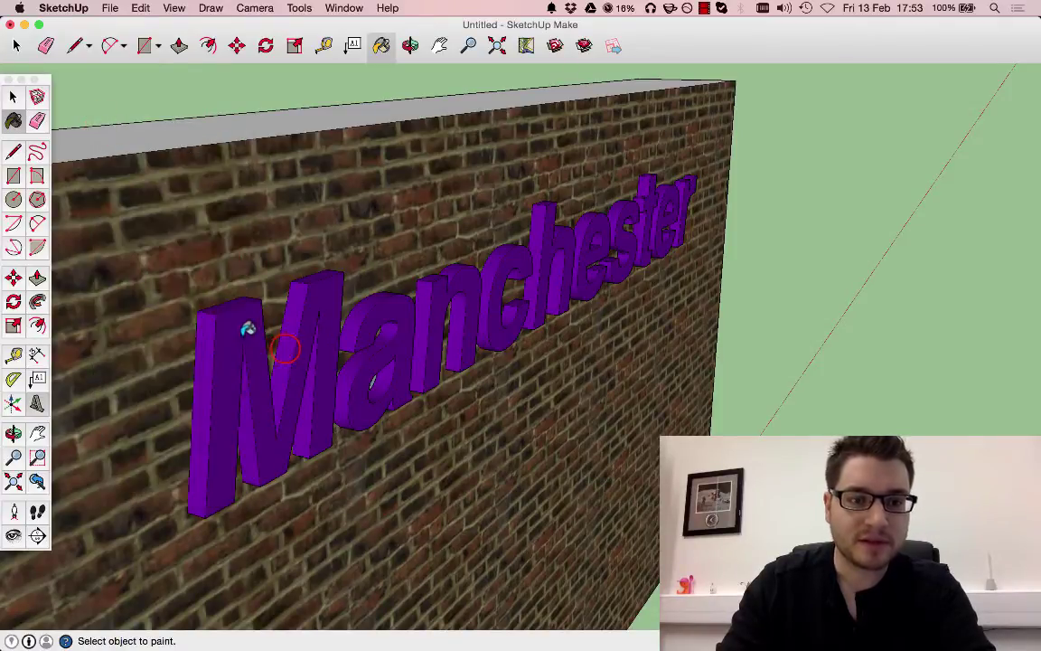
- Paint the top faces and the left-facing side faces of the letter M white
{"action": "left_click", "coordinate": [309, 288]}
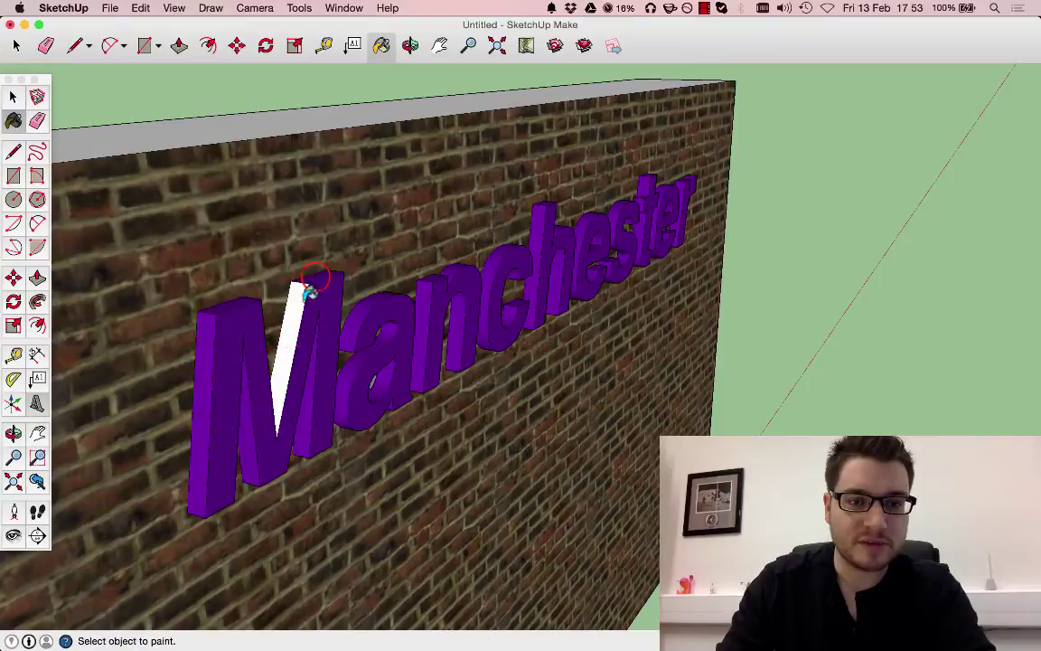
{"action": "left_click", "coordinate": [231, 304]}
{"action": "left_click", "coordinate": [206, 342]}
{"action": "left_click", "coordinate": [247, 426]}
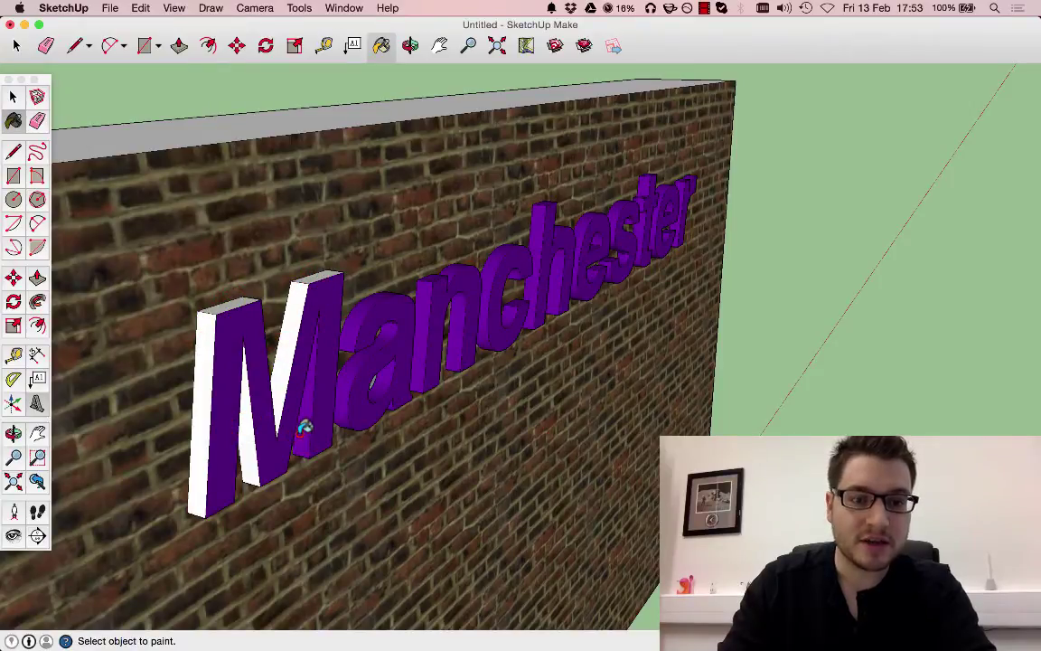
{"action": "left_click", "coordinate": [299, 434]}
- Paint the inner right-facing side faces of the letter M white
{"action": "middle_click_drag", "start_coordinate": [360, 397], "coordinate": [132, 371]}
{"action": "scroll", "coordinate": [485, 296], "scroll_direction": "down", "scroll_amount": 2}
{"action": "mouse_move", "coordinate": [185, 304]}
{"action": "middle_mouse_down"}
{"action": "mouse_move", "coordinate": [172, 277]}
{"action": "mouse_move", "coordinate": [253, 285]}
{"action": "mouse_move", "coordinate": [334, 196]}
{"action": "middle_mouse_up"}
{"action": "scroll", "coordinate": [188, 281], "scroll_direction": "up", "scroll_amount": 5}
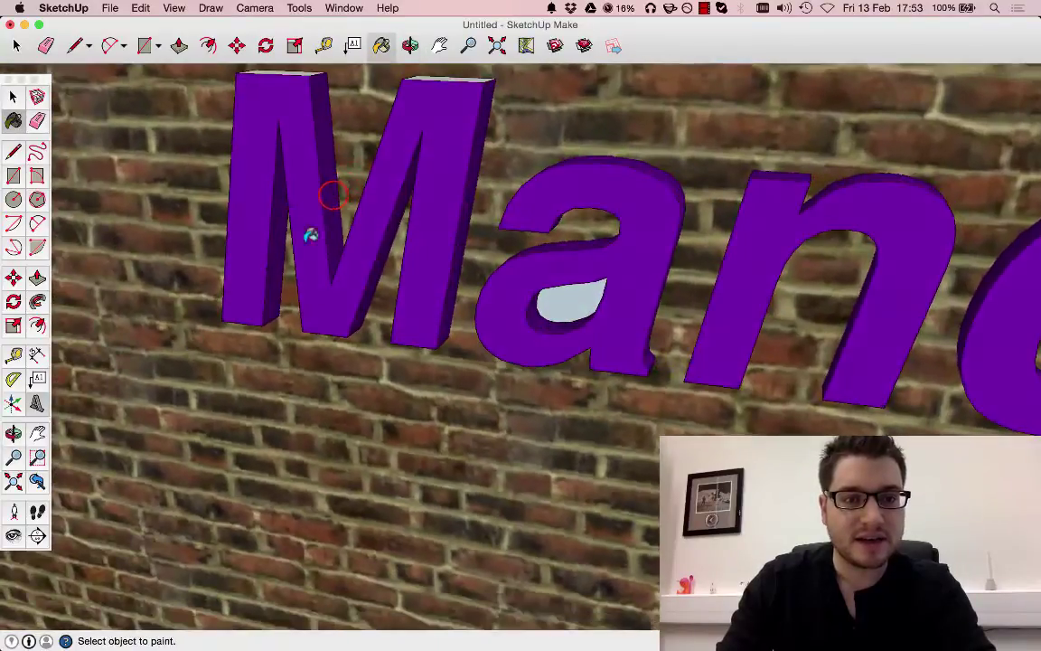
{"action": "left_click", "coordinate": [333, 193]}
{"action": "left_click", "coordinate": [398, 215]}
{"action": "left_click", "coordinate": [276, 261]}
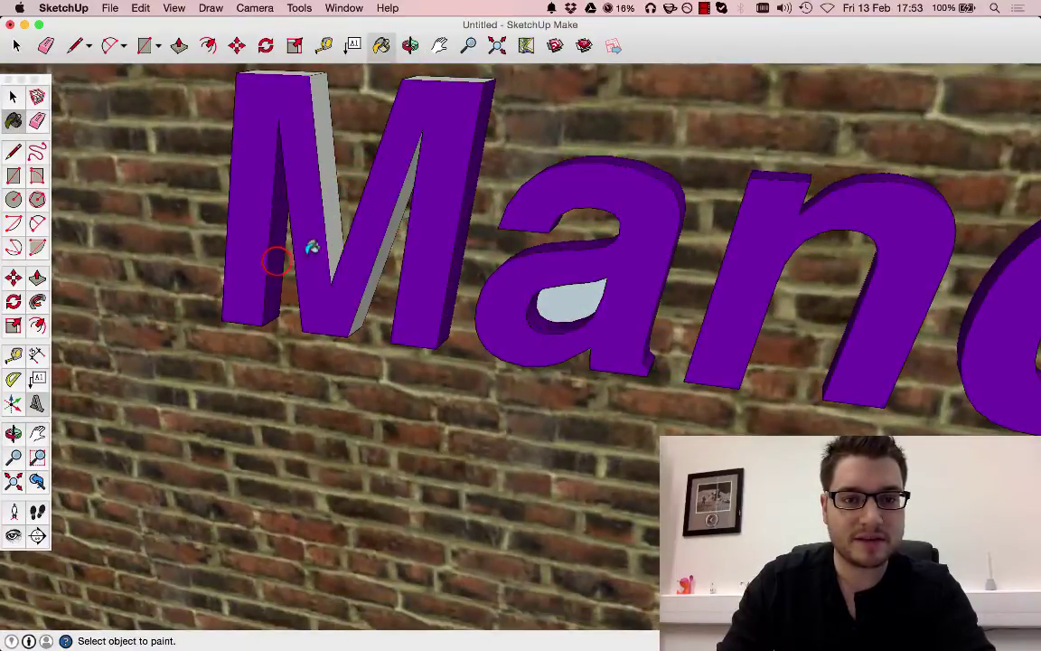
- Paint the underside faces of the letter M's three feet white
{"action": "middle_click_drag", "start_coordinate": [295, 302], "coordinate": [398, 212]}
{"action": "mouse_move", "coordinate": [171, 294]}
{"action": "middle_mouse_down"}
{"action": "mouse_move", "coordinate": [363, 235]}
{"action": "mouse_move", "coordinate": [388, 203]}
{"action": "middle_mouse_up"}
{"action": "left_click", "coordinate": [177, 296]}
{"action": "left_click", "coordinate": [275, 312]}
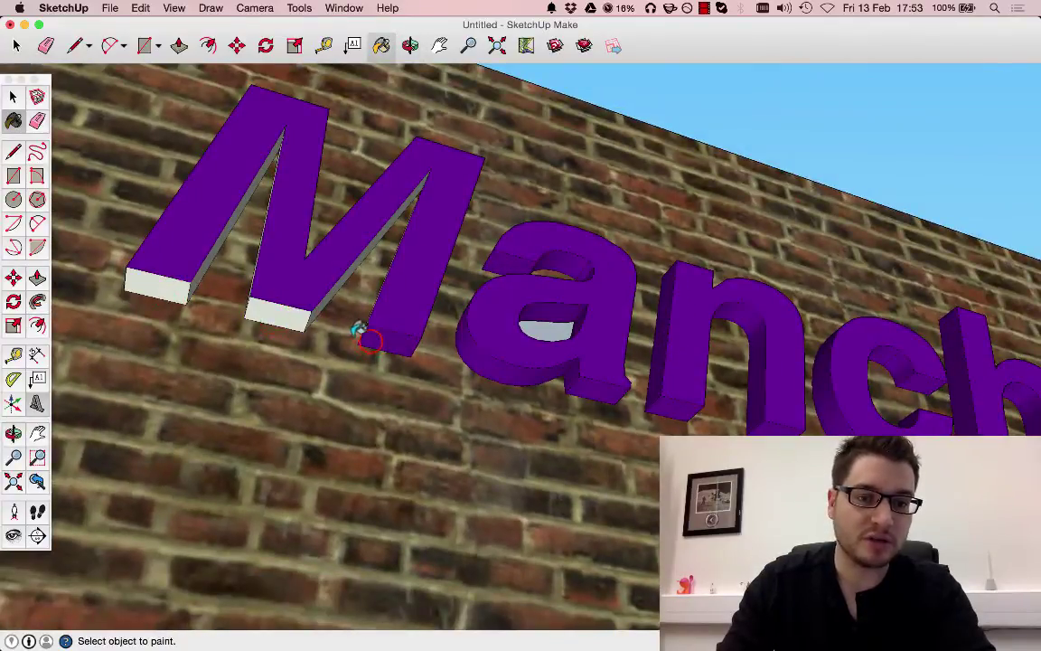
{"action": "left_click", "coordinate": [376, 337]}
- Paint the upper and left-facing side faces of the letters a and n white and leave the Paint Bucket
{"action": "middle_click_drag", "start_coordinate": [375, 337], "coordinate": [529, 366]}
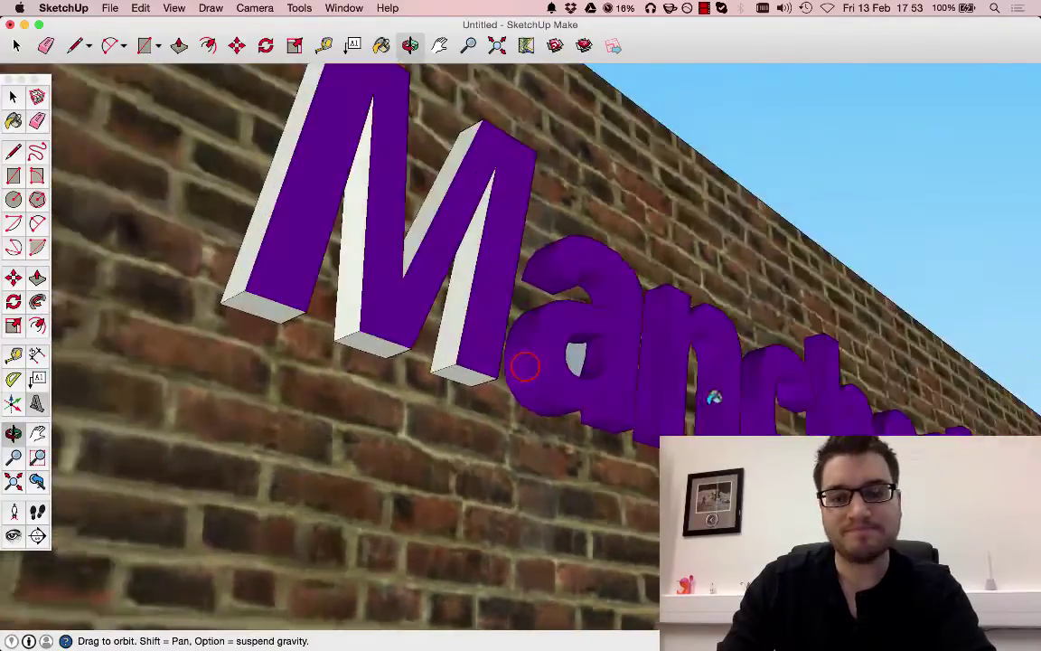
{"action": "left_click", "coordinate": [533, 360]}
{"action": "mouse_move", "coordinate": [614, 297]}
{"action": "middle_mouse_down"}
{"action": "mouse_move", "coordinate": [548, 521]}
{"action": "mouse_move", "coordinate": [559, 477]}
{"action": "middle_mouse_up"}
{"action": "left_click", "coordinate": [518, 378]}
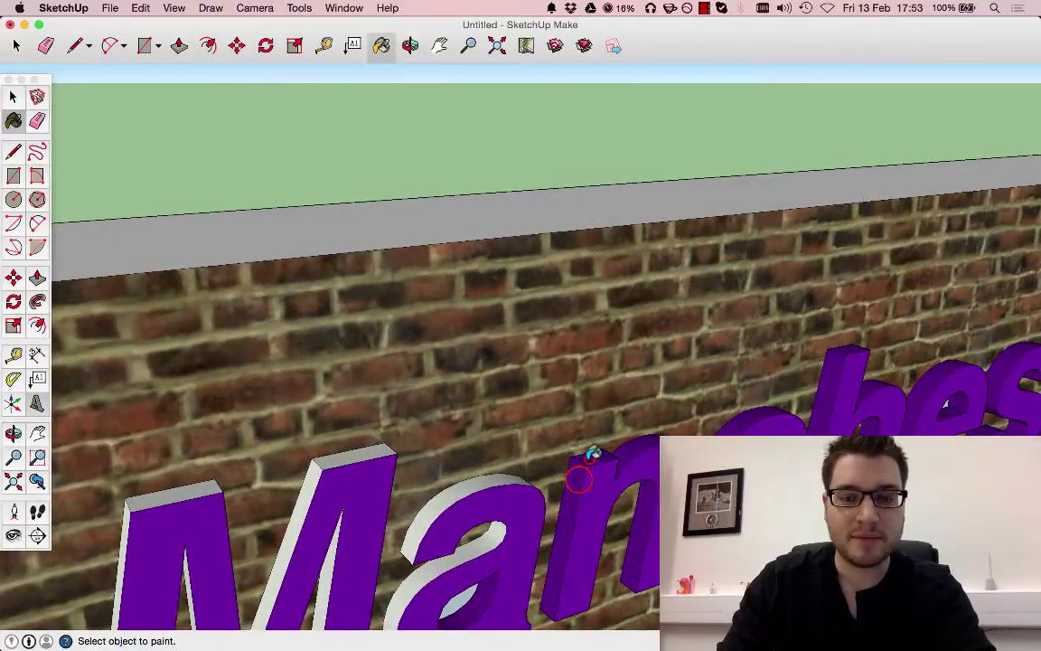
{"action": "left_click", "coordinate": [645, 499]}
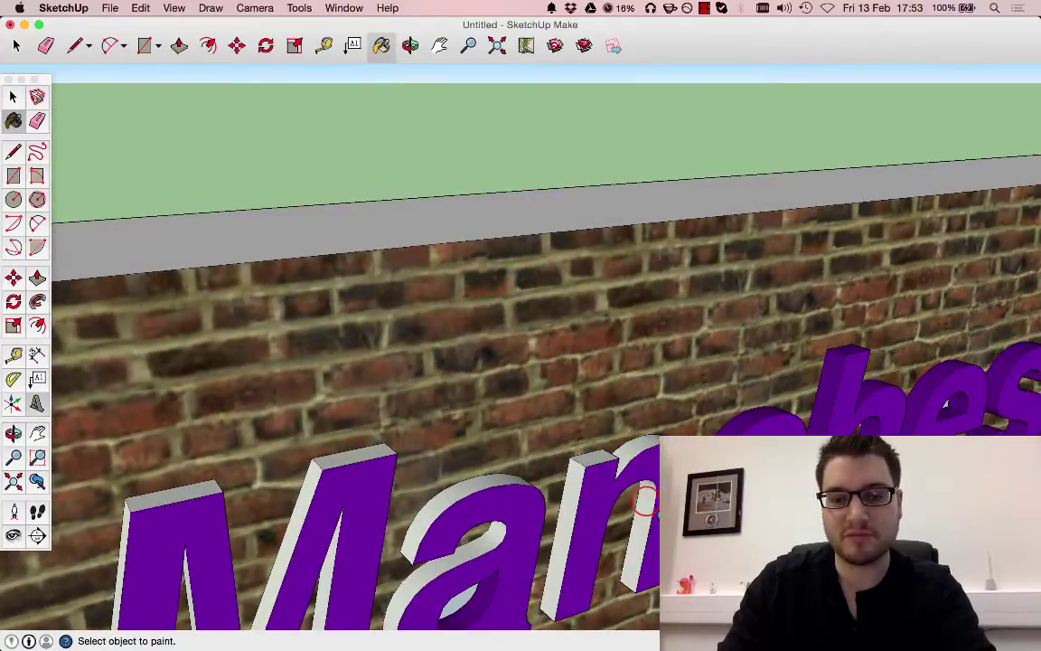
{"action": "mouse_move", "coordinate": [645, 499]}
{"action": "middle_mouse_down"}
{"action": "mouse_move", "coordinate": [511, 349]}
{"action": "mouse_move", "coordinate": [307, 349]}
{"action": "mouse_move", "coordinate": [741, 395]}
{"action": "mouse_move", "coordinate": [504, 454]}
{"action": "middle_mouse_up"}
{"action": "scroll", "coordinate": [298, 425], "scroll_direction": "down", "scroll_amount": 10}
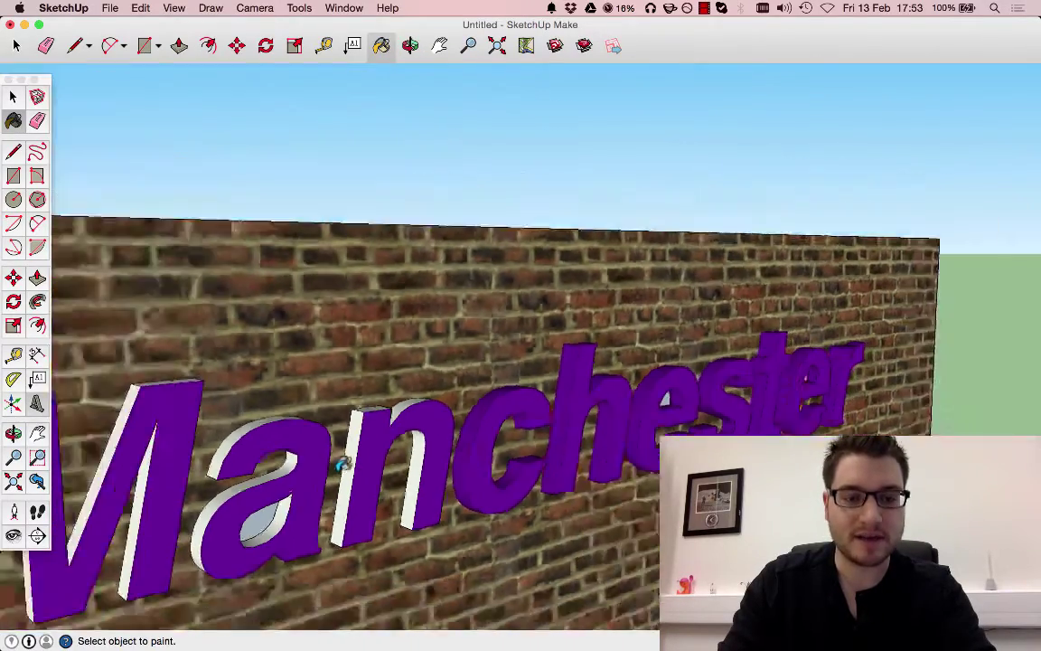
{"action": "mouse_move", "coordinate": [383, 414]}
{"action": "middle_mouse_down"}
{"action": "mouse_move", "coordinate": [397, 435]}
{"action": "mouse_move", "coordinate": [369, 387]}
{"action": "middle_mouse_up"}
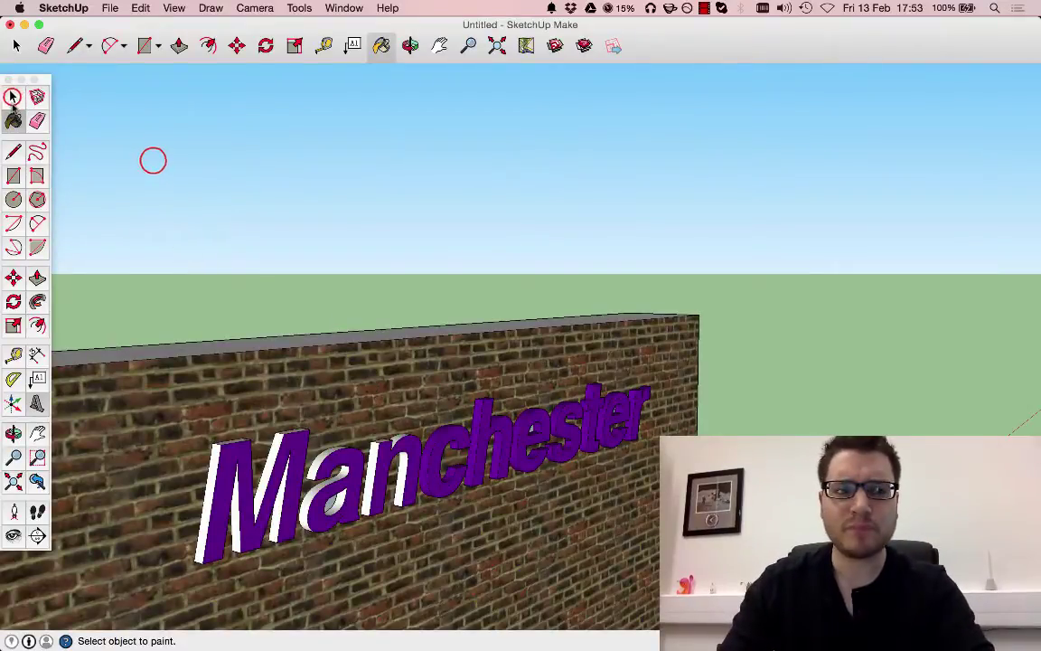
{"action": "left_click", "coordinate": [12, 97]}
- Place new 3D text reading "MANCHESTER" on the wall's front face below the purple text
{"action": "scroll", "coordinate": [545, 186], "scroll_direction": "down", "scroll_amount": 3}
{"action": "scroll", "coordinate": [445, 213], "scroll_direction": "down", "scroll_amount": 4}
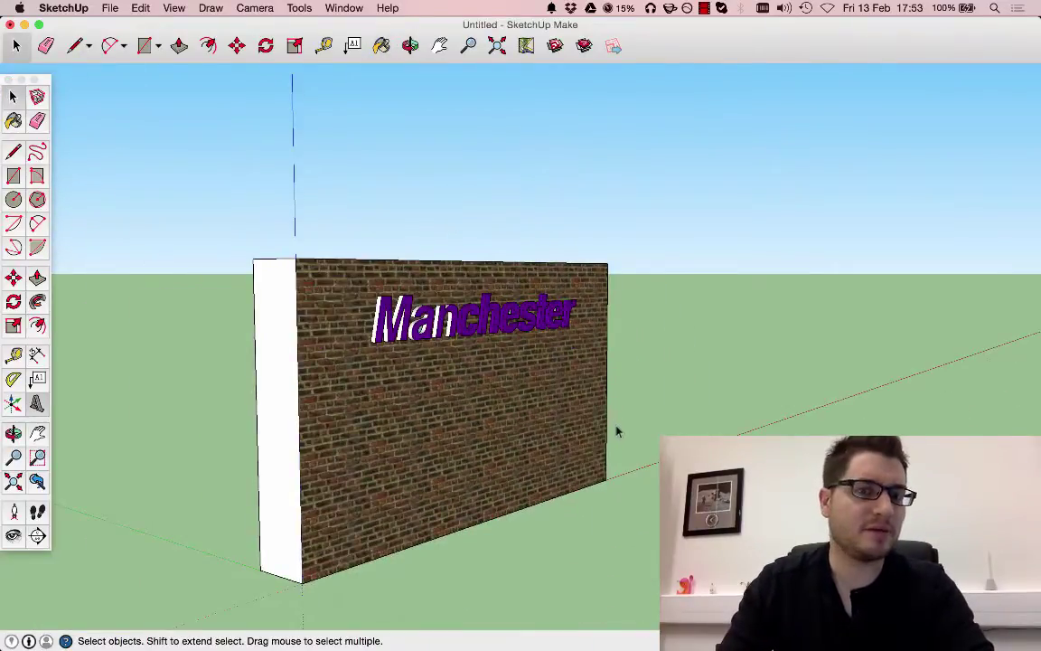
{"action": "scroll", "coordinate": [617, 439], "scroll_direction": "up", "scroll_amount": 3}
{"action": "middle_click_drag", "start_coordinate": [458, 295], "coordinate": [377, 335]}
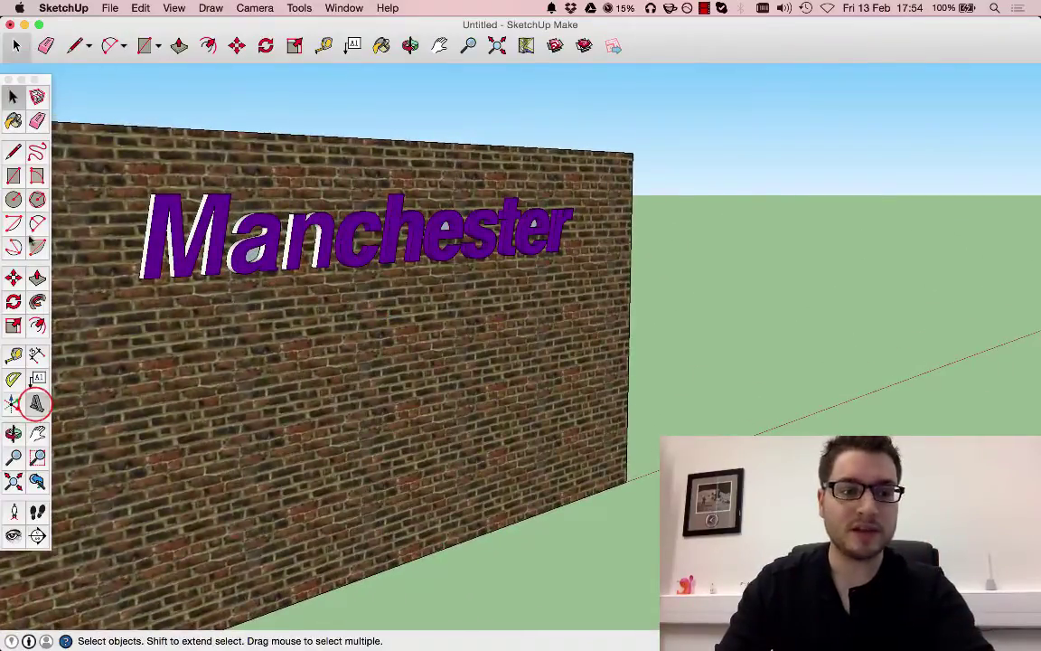
{"action": "left_click", "coordinate": [37, 378]}
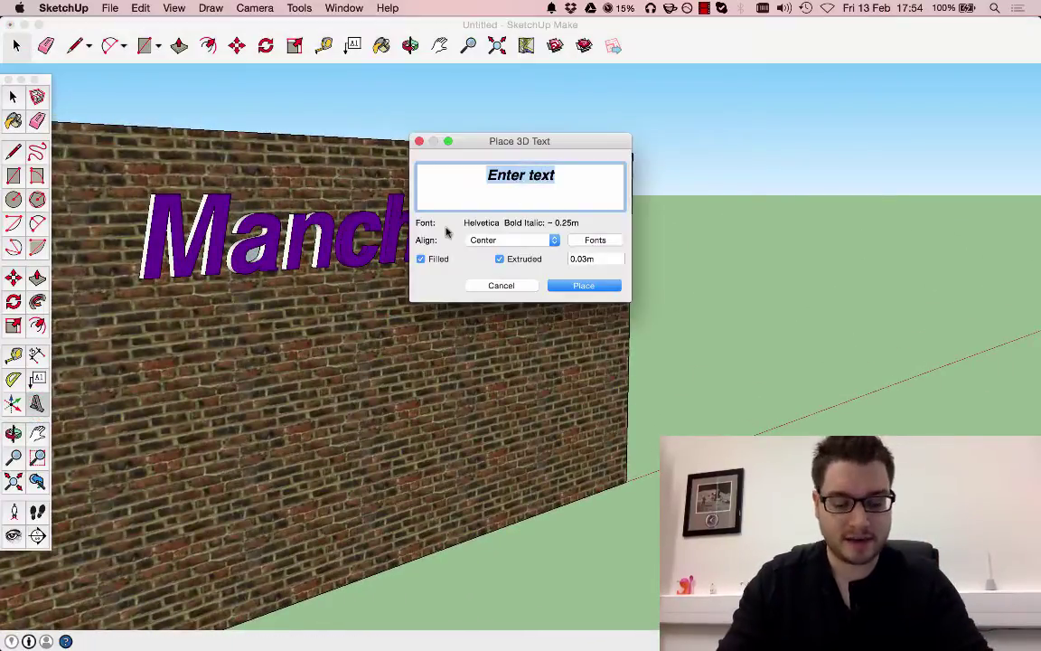
{"action": "type", "text": "M"}
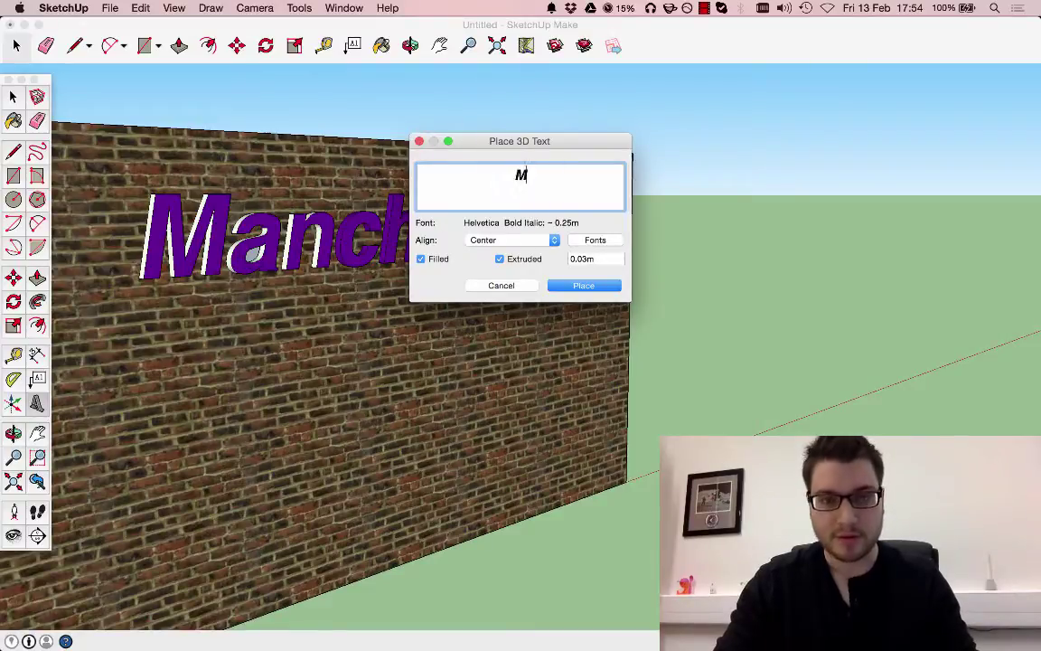
{"action": "type", "text": "ANCHEASTER"}
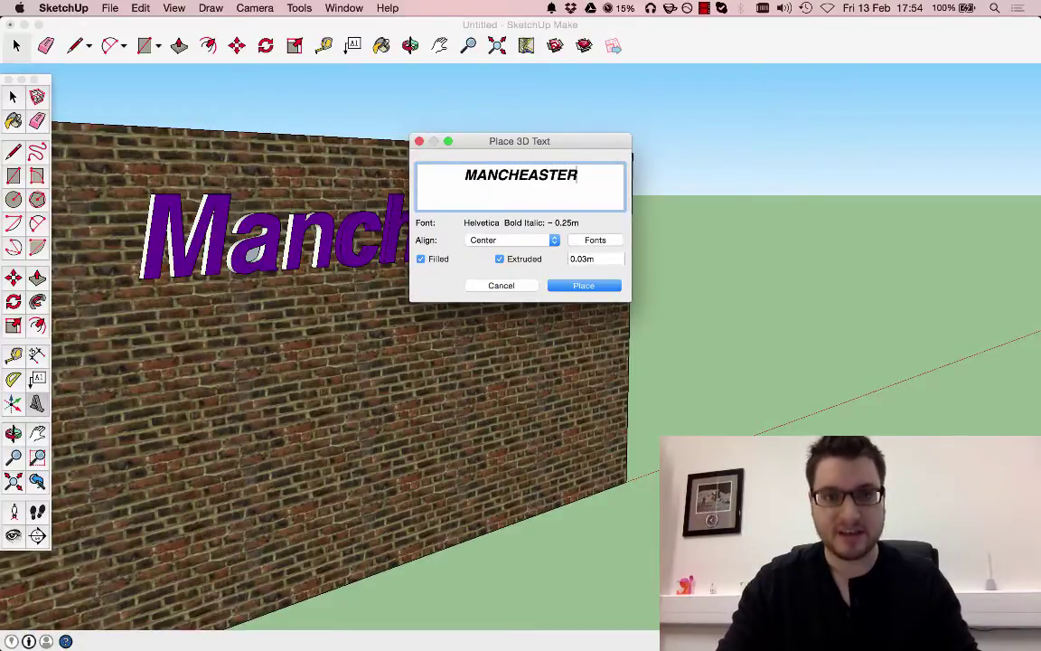
{"action": "left_click", "coordinate": [527, 178]}
{"action": "key", "text": "BackSpace"}
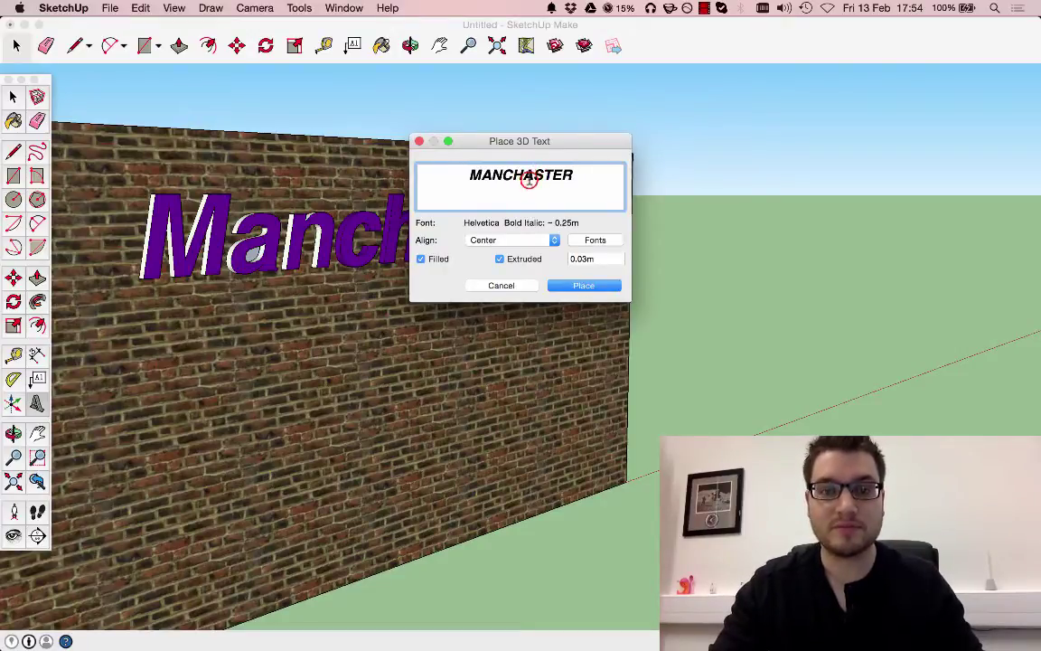
{"action": "left_click", "coordinate": [576, 281]}
{"action": "left_click", "coordinate": [601, 287]}
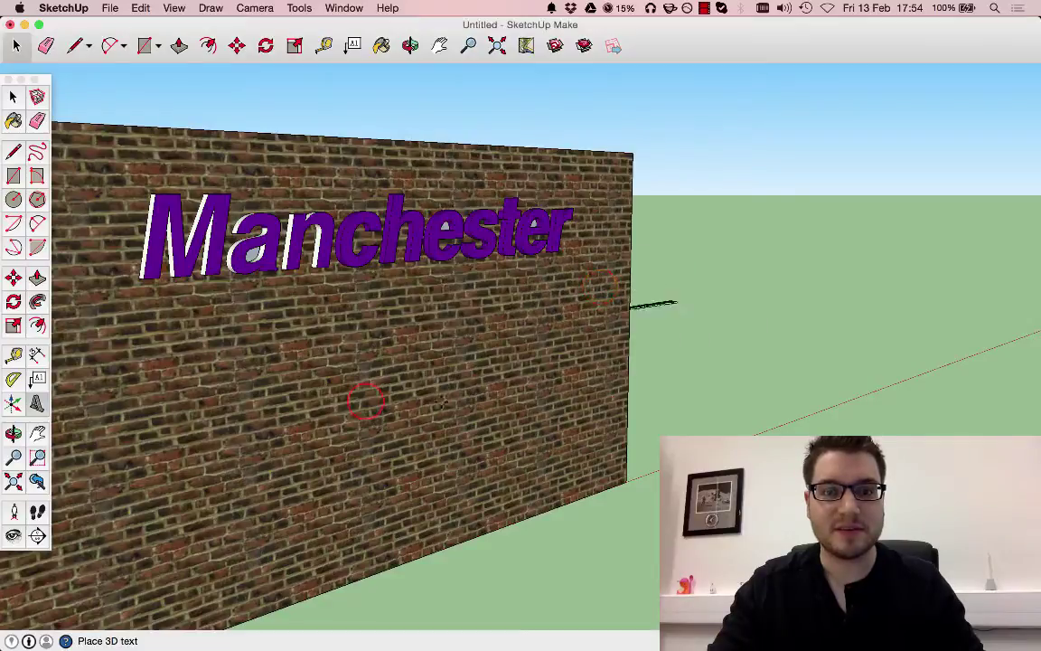
{"action": "left_click", "coordinate": [349, 411]}
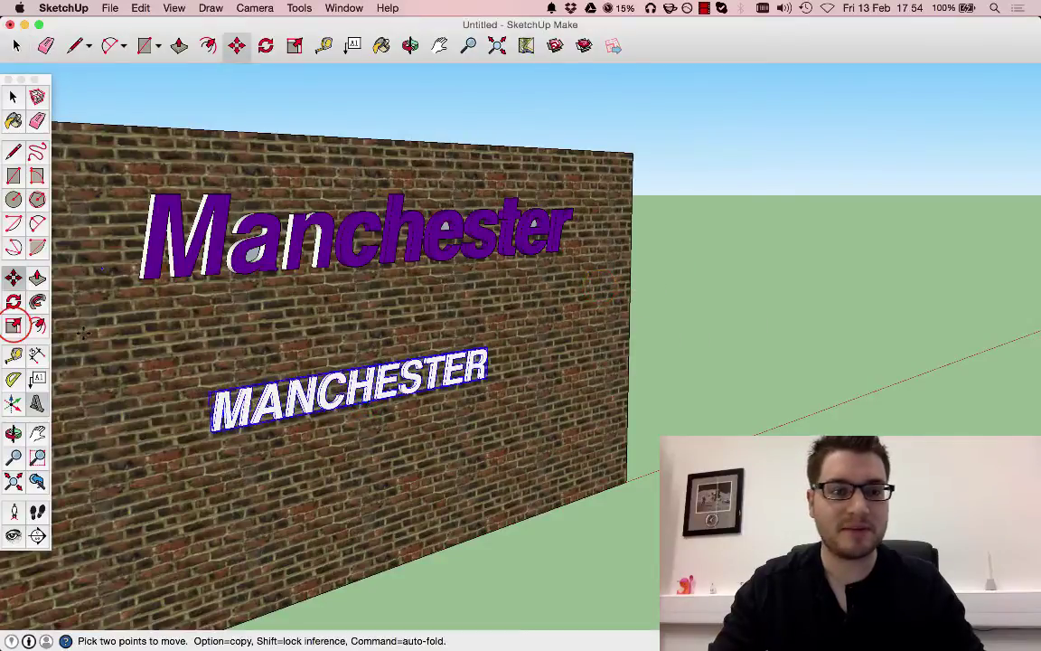
- Enlarge the new MANCHESTER text uniformly about its opposite corner to nearly the purple text's width, and deselect it
{"action": "left_click", "coordinate": [15, 326]}
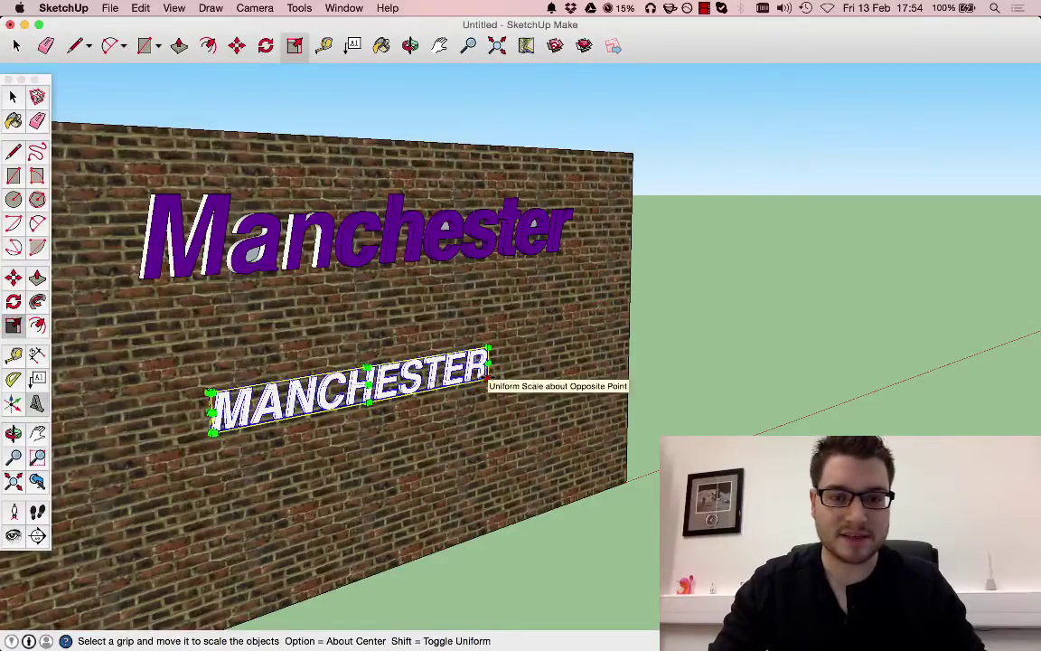
{"action": "left_click_drag", "start_coordinate": [488, 382], "coordinate": [603, 371]}
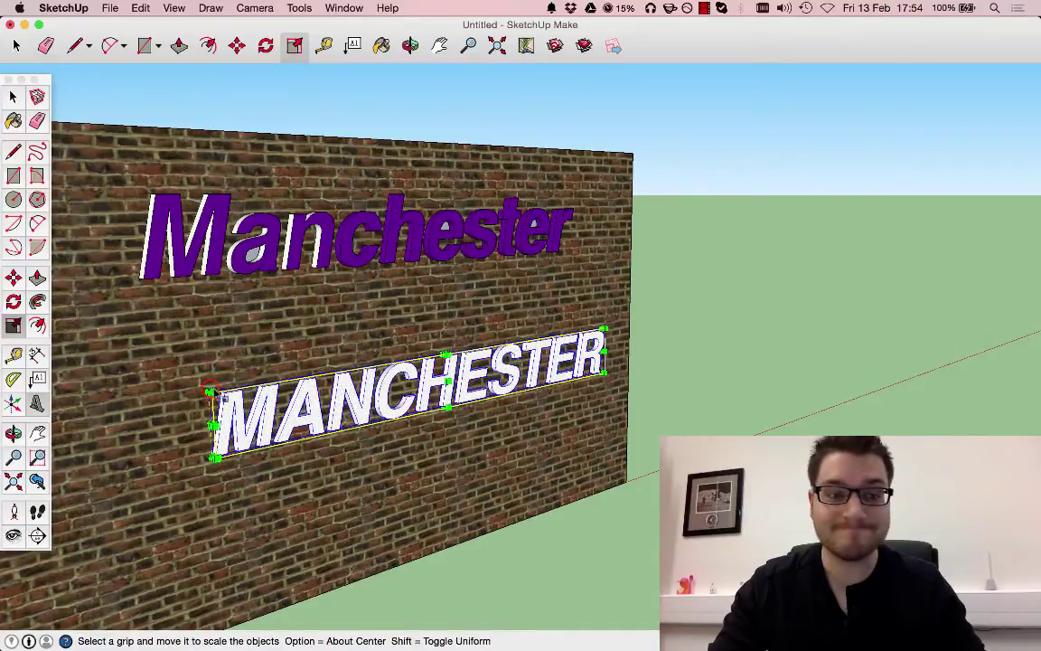
{"action": "key", "text": "o"}
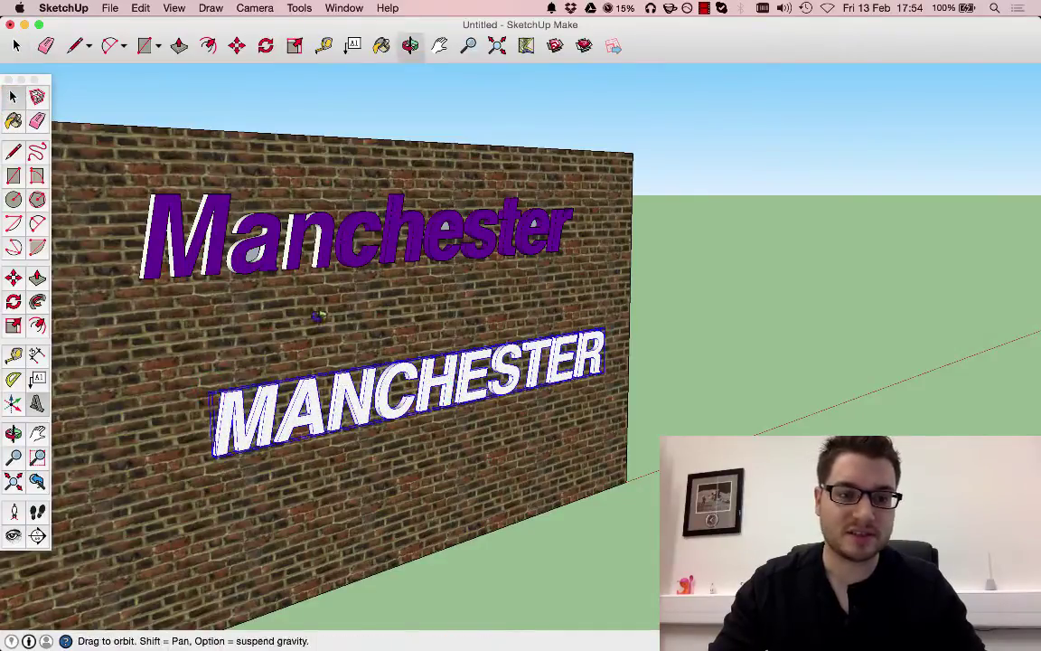
{"action": "left_click_drag", "start_coordinate": [313, 313], "coordinate": [219, 314]}
{"action": "middle_click_drag", "start_coordinate": [220, 315], "coordinate": [181, 317]}
{"action": "scroll", "coordinate": [684, 379], "scroll_direction": "down", "scroll_amount": 4}
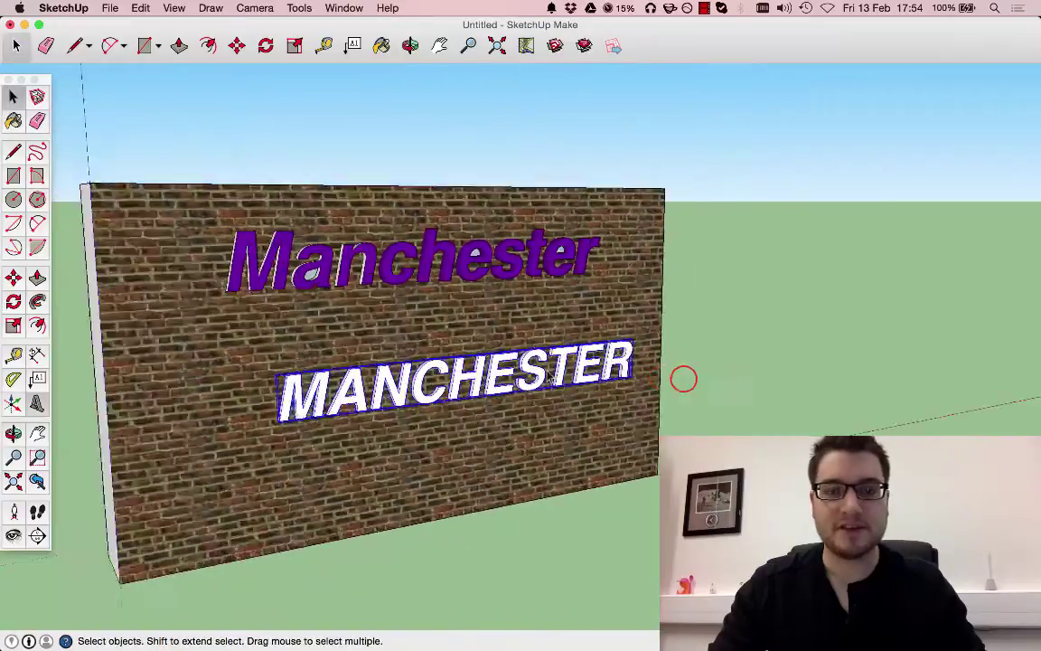
{"action": "middle_click_drag", "start_coordinate": [719, 383], "coordinate": [207, 192]}
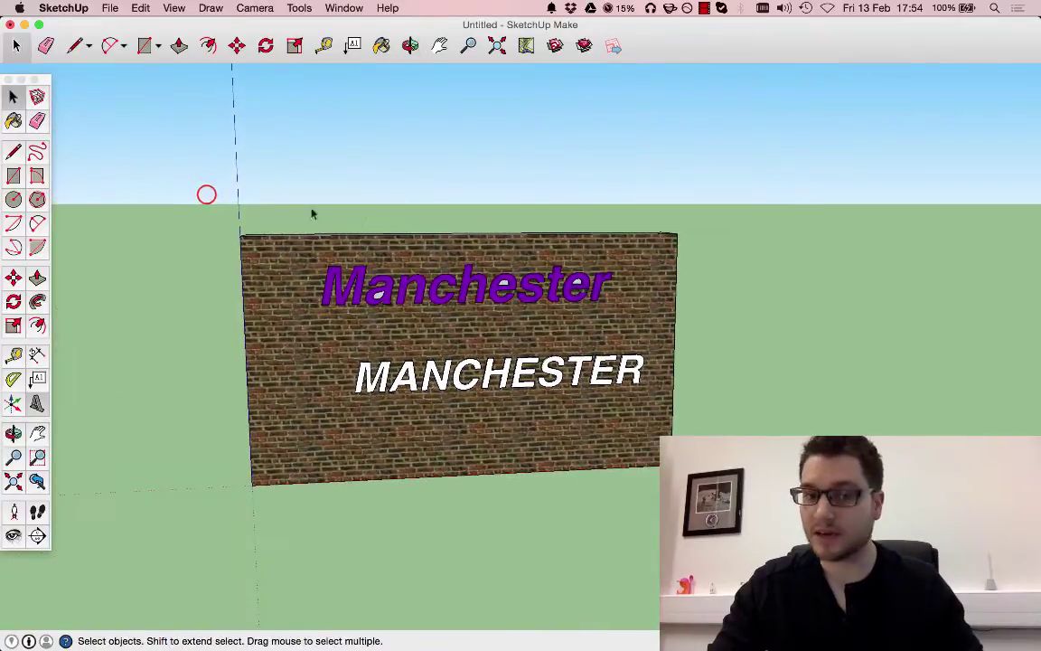
- Select the wall with both texts, intersect their faces, and clear the selection
{"action": "left_click_drag", "start_coordinate": [207, 193], "coordinate": [764, 493]}
{"action": "scroll", "coordinate": [592, 425], "scroll_direction": "up", "scroll_amount": 4}
{"action": "right_click", "coordinate": [497, 343]}
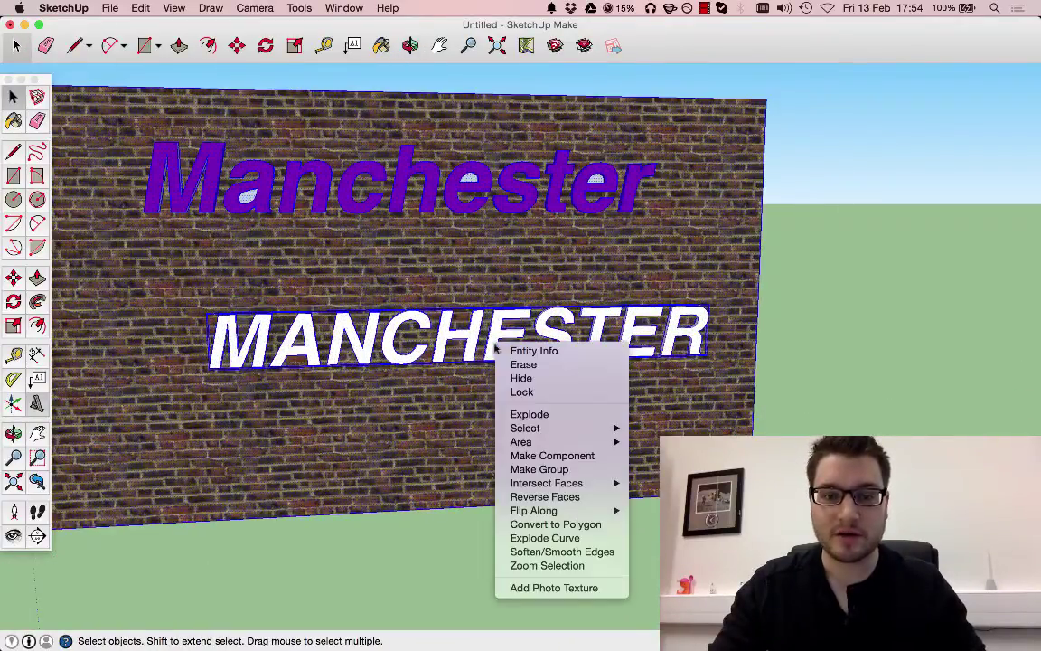
{"action": "mouse_move", "coordinate": [576, 484]}
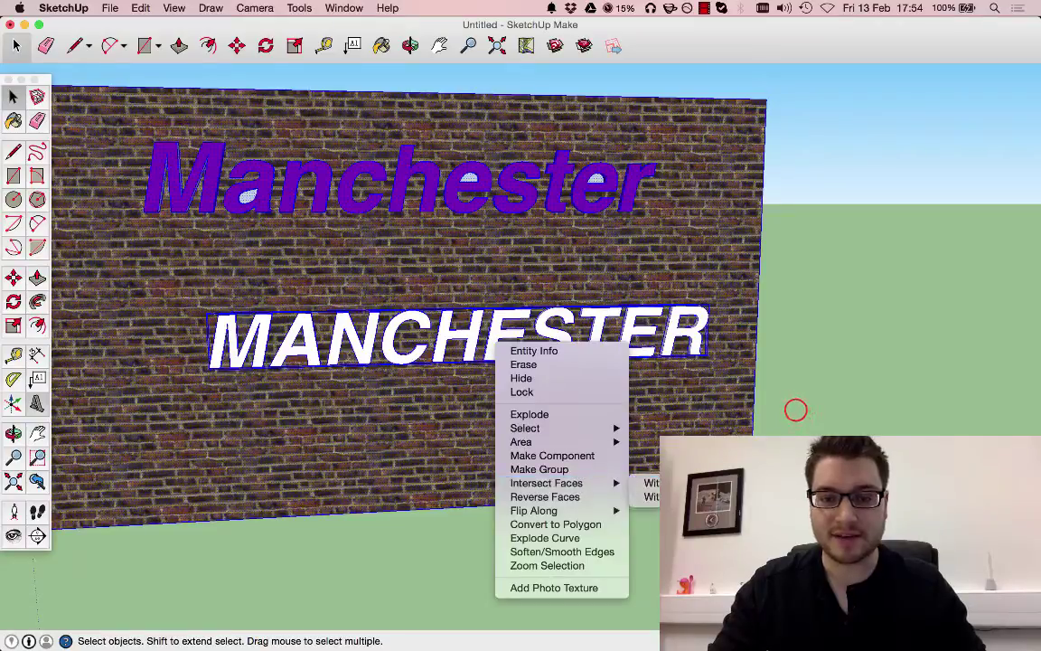
{"action": "left_click", "coordinate": [797, 411]}
- Delete the white MANCHESTER text component, keeping the intersection outlines on the wall face
{"action": "left_click", "coordinate": [630, 336]}
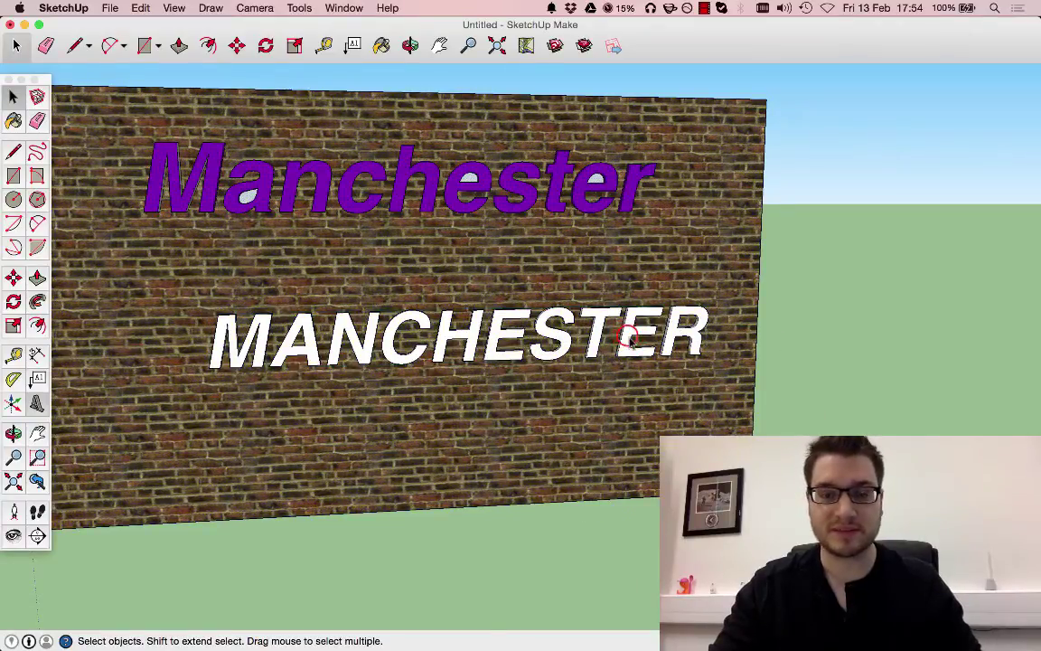
{"action": "left_click", "coordinate": [630, 336]}
{"action": "key", "text": "Delete"}
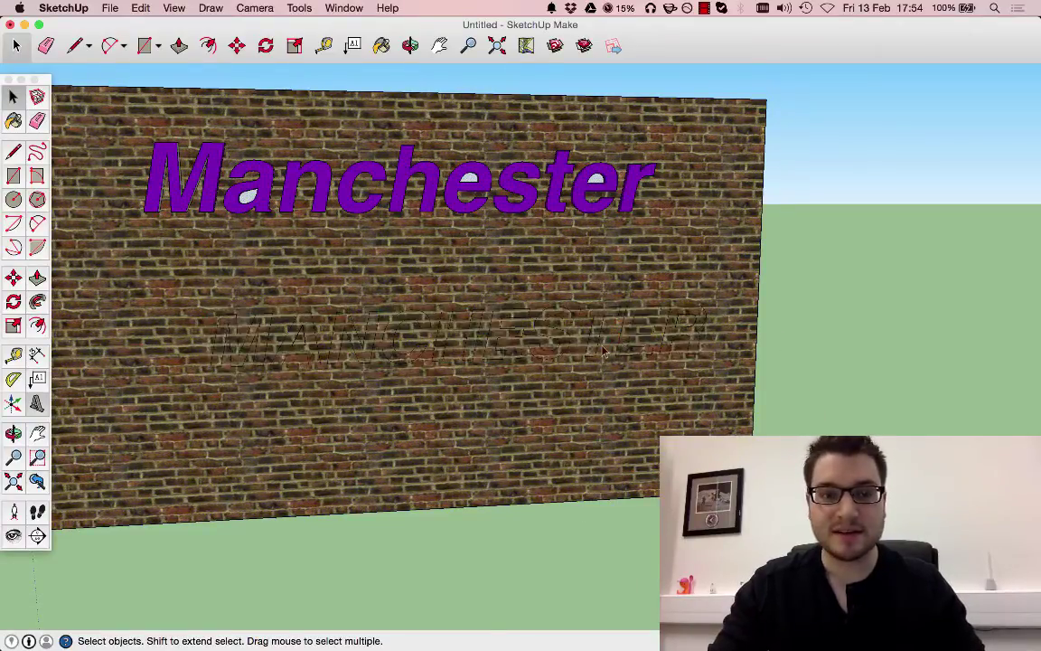
{"action": "middle_click_drag", "start_coordinate": [550, 339], "coordinate": [412, 366]}
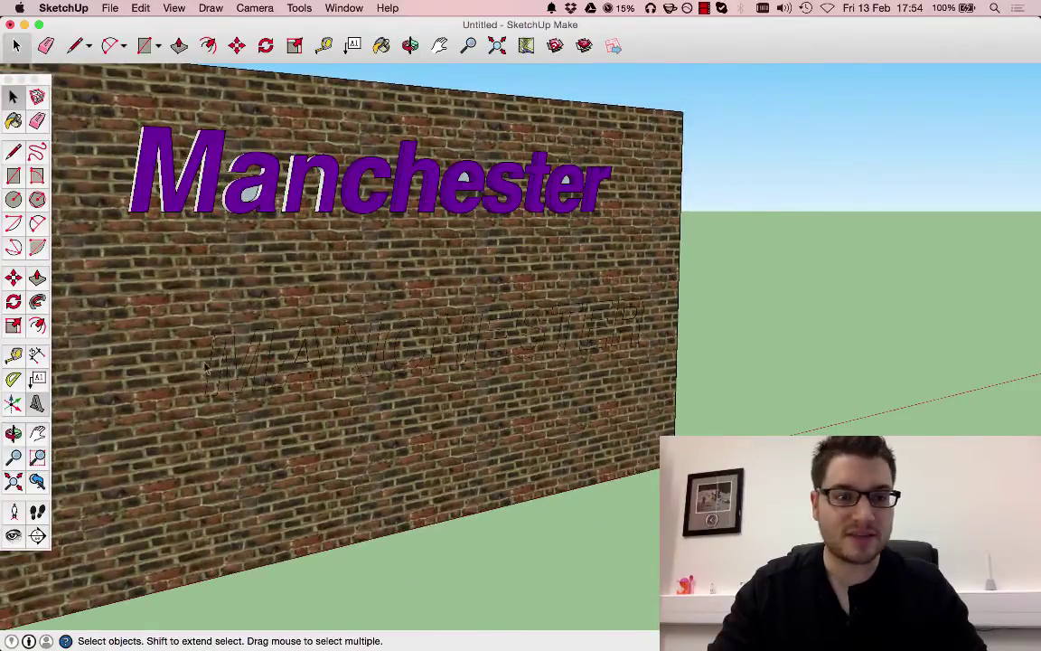
- Paint the outlined letters M, A, N, C, H, E and S on the wall face with the saved yellow colour
{"action": "scroll", "coordinate": [207, 366], "scroll_direction": "up", "scroll_amount": 5}
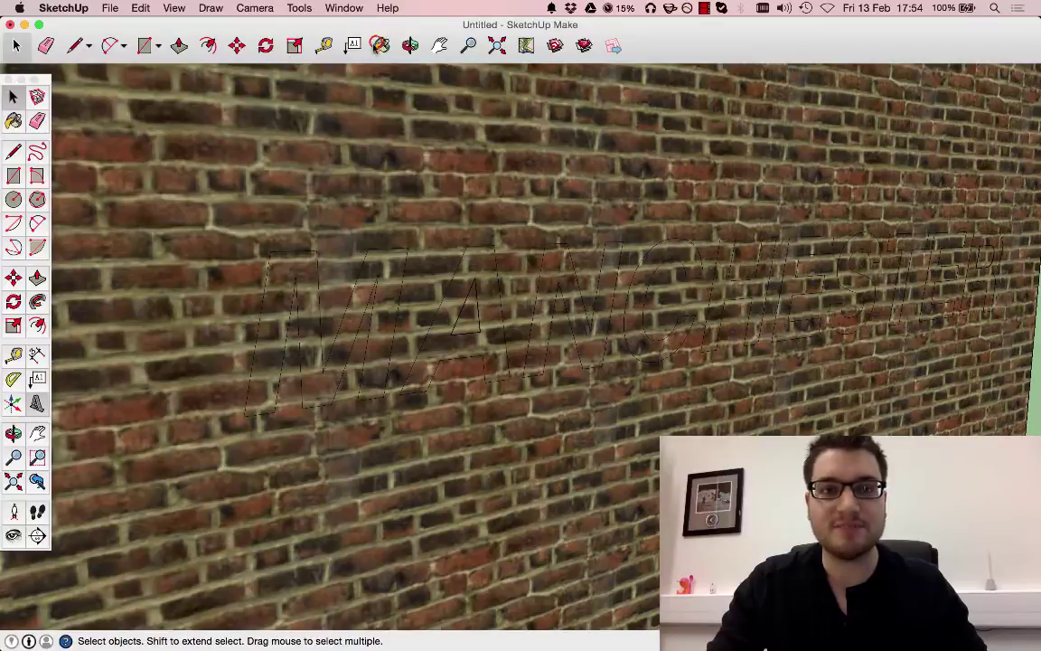
{"action": "left_click", "coordinate": [381, 45]}
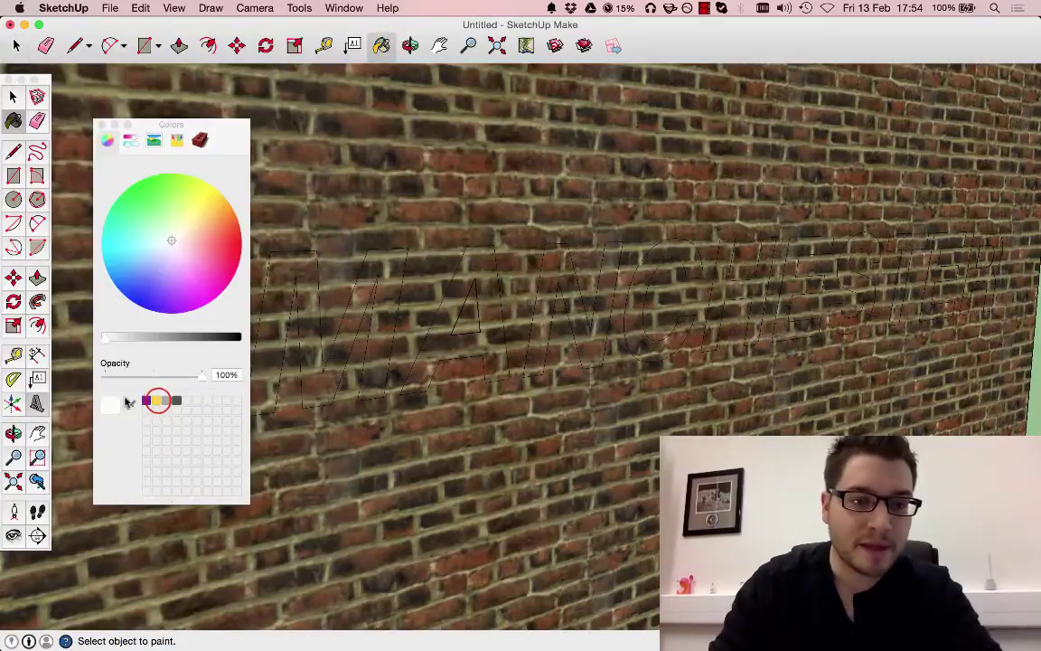
{"action": "left_click", "coordinate": [157, 401]}
{"action": "left_click", "coordinate": [379, 346]}
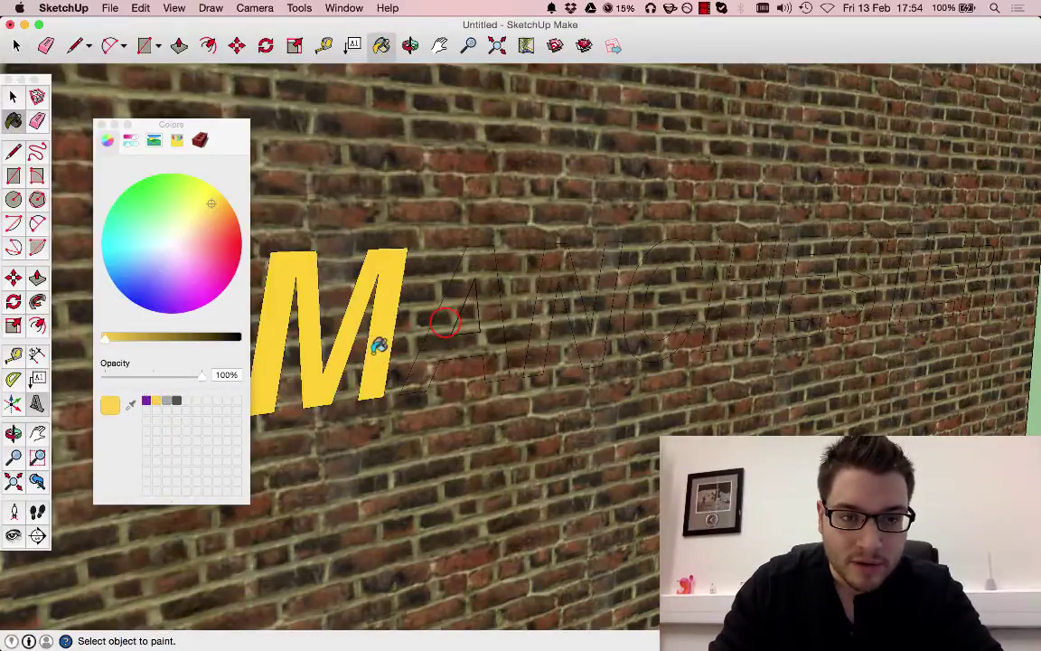
{"action": "left_click", "coordinate": [447, 317]}
{"action": "left_click", "coordinate": [553, 287]}
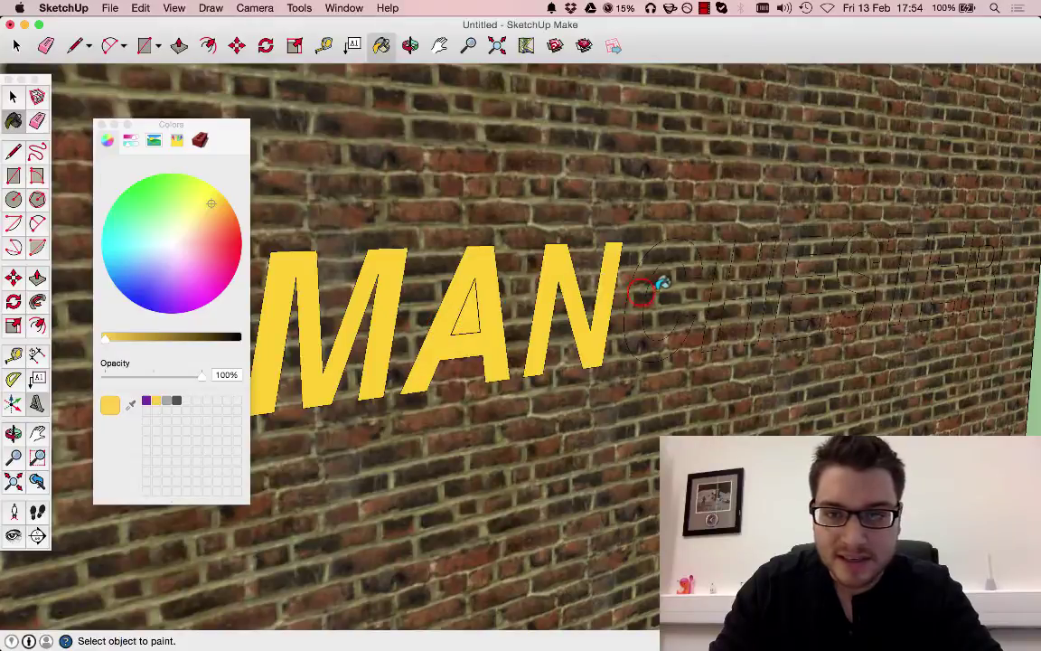
{"action": "left_click", "coordinate": [651, 287]}
{"action": "left_click", "coordinate": [737, 288]}
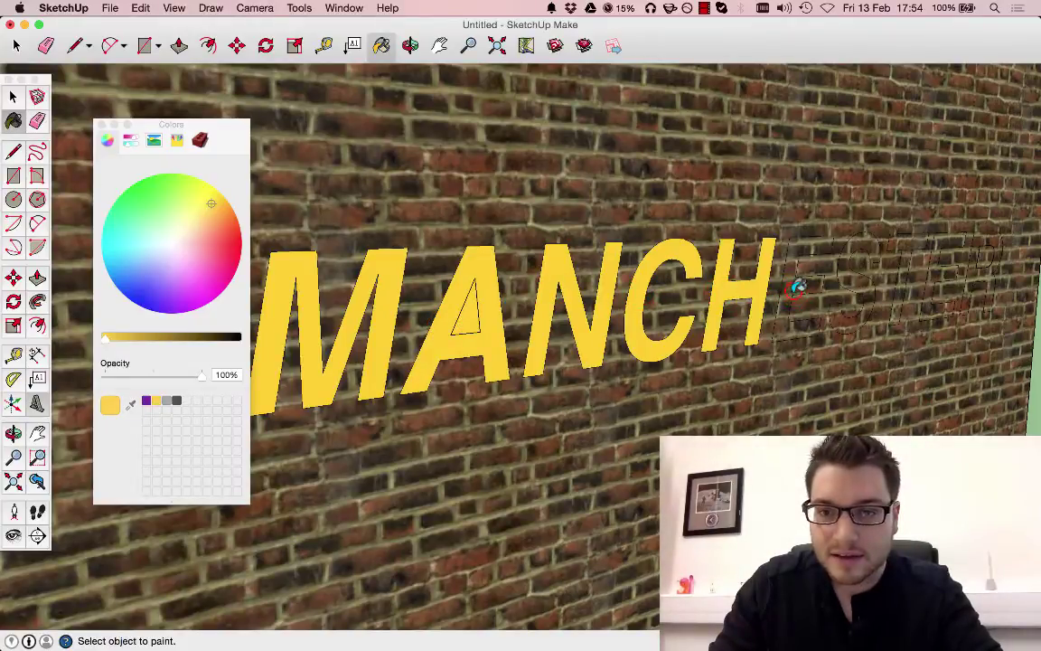
{"action": "left_click", "coordinate": [797, 287]}
{"action": "left_click", "coordinate": [859, 278]}
- Paint the remaining outlined letters T, E and R yellow, and close the colour picker
{"action": "mouse_move", "coordinate": [926, 282]}
{"action": "middle_mouse_down"}
{"action": "mouse_move", "coordinate": [728, 327]}
{"action": "mouse_move", "coordinate": [561, 299]}
{"action": "mouse_move", "coordinate": [868, 324]}
{"action": "middle_mouse_up"}
{"action": "scroll", "coordinate": [791, 312], "scroll_direction": "up", "scroll_amount": 2}
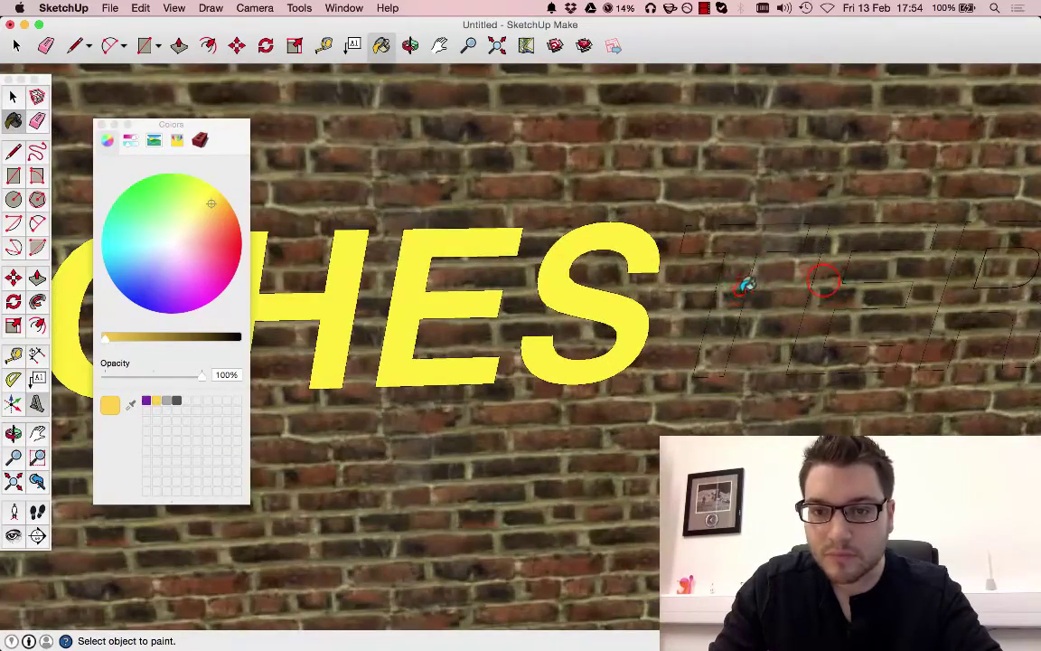
{"action": "left_click", "coordinate": [747, 286]}
{"action": "left_click", "coordinate": [818, 281]}
{"action": "scroll", "coordinate": [839, 297], "scroll_direction": "down", "scroll_amount": 2}
{"action": "scroll", "coordinate": [884, 301], "scroll_direction": "up", "scroll_amount": 1}
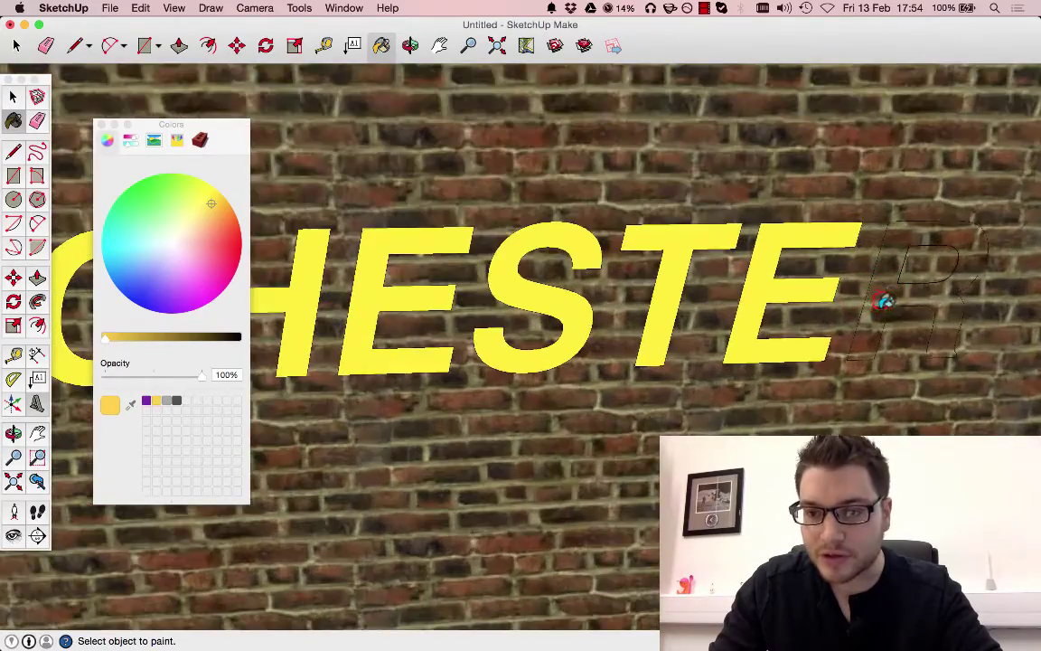
{"action": "left_click", "coordinate": [885, 297]}
{"action": "scroll", "coordinate": [885, 298], "scroll_direction": "down", "scroll_amount": 3}
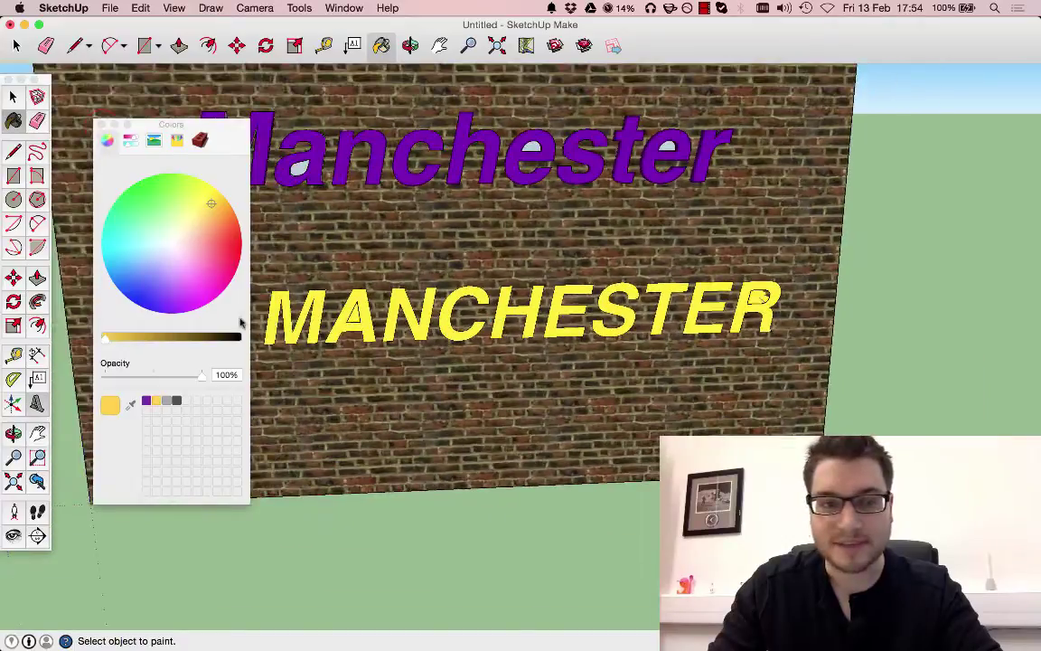
{"action": "left_click", "coordinate": [103, 126]}
{"action": "left_click", "coordinate": [14, 95]}
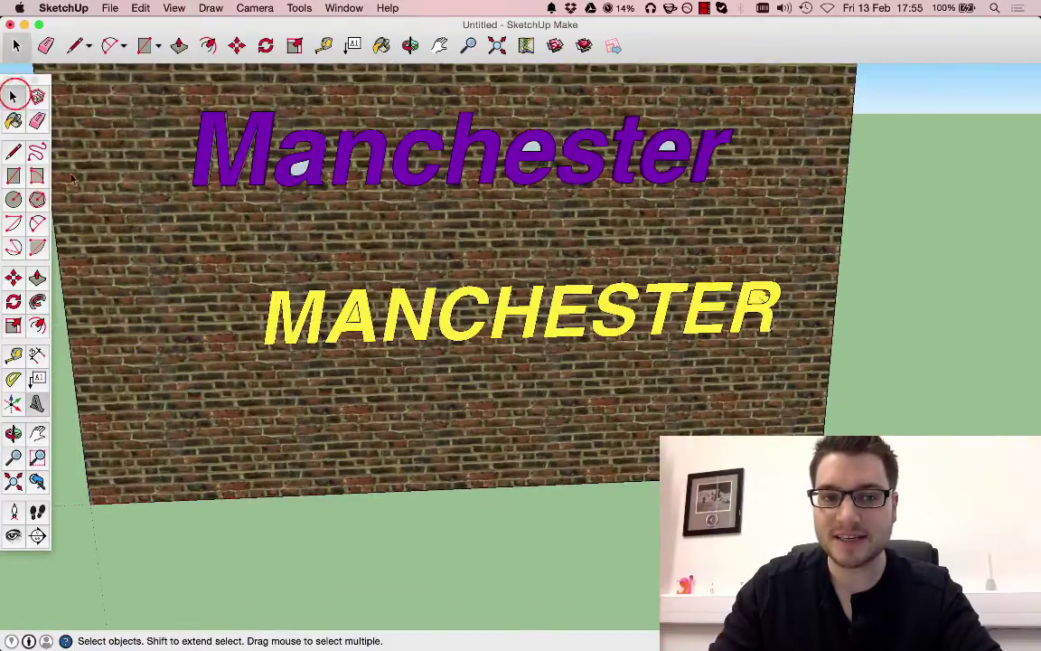
- Push the yellow letter M through the full thickness of the wall to the back face, cutting it out
{"action": "scroll", "coordinate": [307, 415], "scroll_direction": "down", "scroll_amount": 2}
{"action": "middle_click_drag", "start_coordinate": [246, 382], "coordinate": [583, 301]}
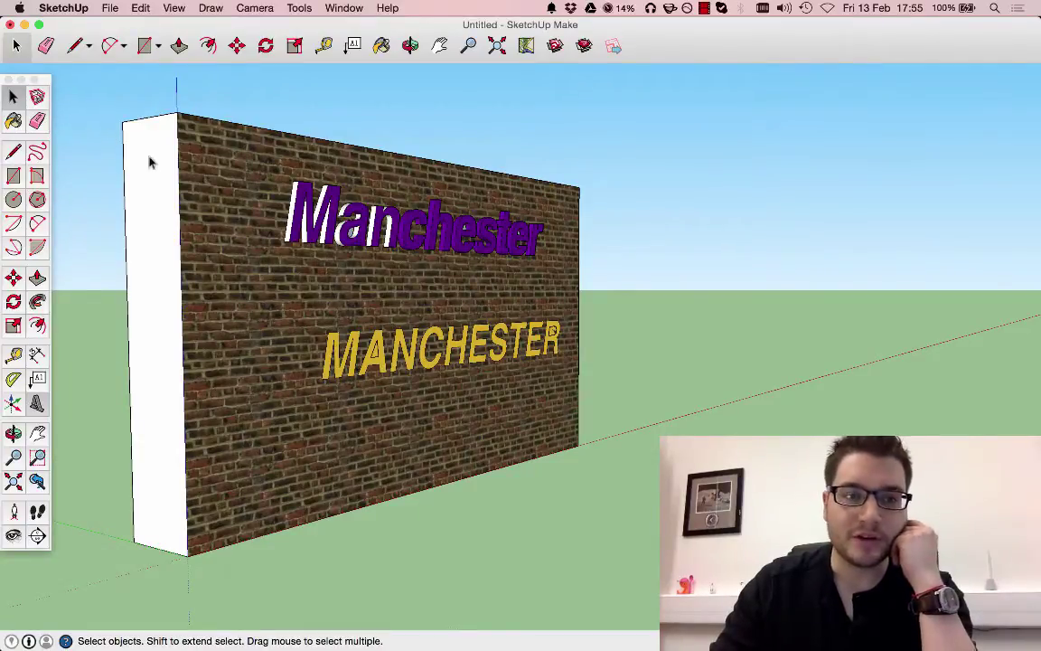
{"action": "left_click", "coordinate": [35, 280]}
{"action": "scroll", "coordinate": [340, 371], "scroll_direction": "up", "scroll_amount": 3}
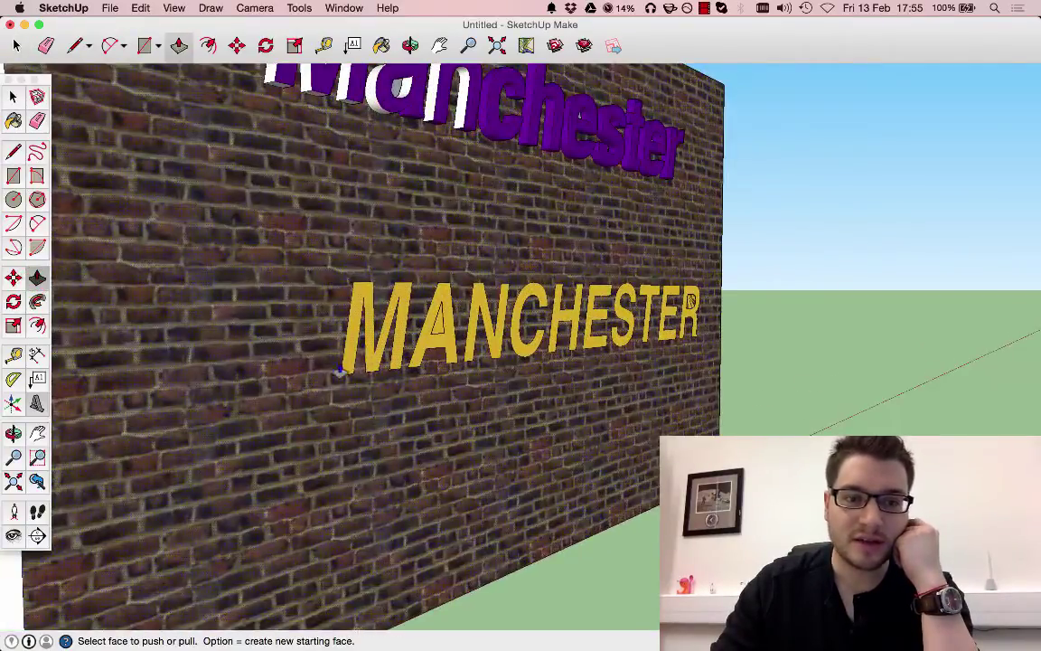
{"action": "left_click", "coordinate": [359, 305]}
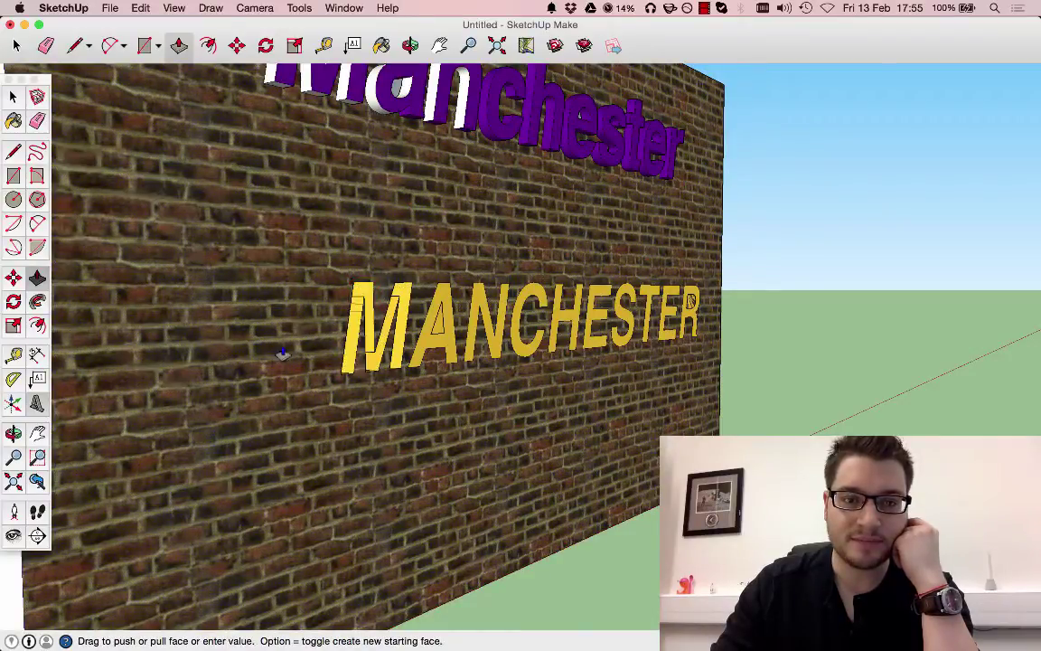
{"action": "scroll", "coordinate": [413, 419], "scroll_direction": "down", "scroll_amount": 4}
{"action": "middle_click_drag", "start_coordinate": [284, 320], "coordinate": [794, 376]}
{"action": "scroll", "coordinate": [600, 394], "scroll_direction": "up", "scroll_amount": 3}
{"action": "left_click", "coordinate": [634, 411]}
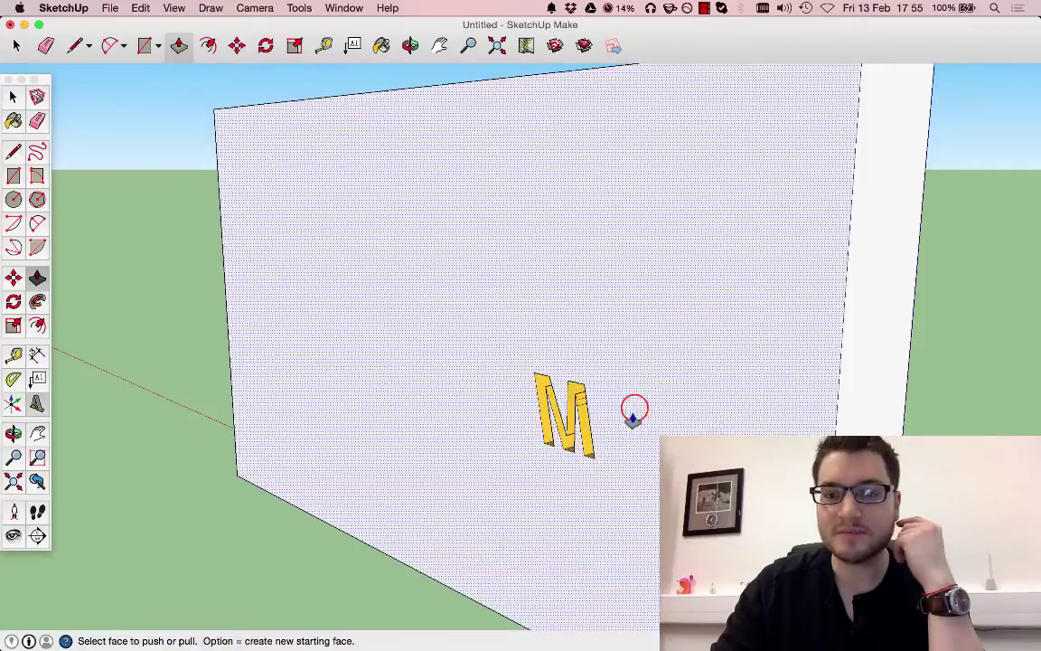
- Push the yellow letter A through the wall to the back face to cut it out
{"action": "middle_click_drag", "start_coordinate": [635, 409], "coordinate": [291, 367]}
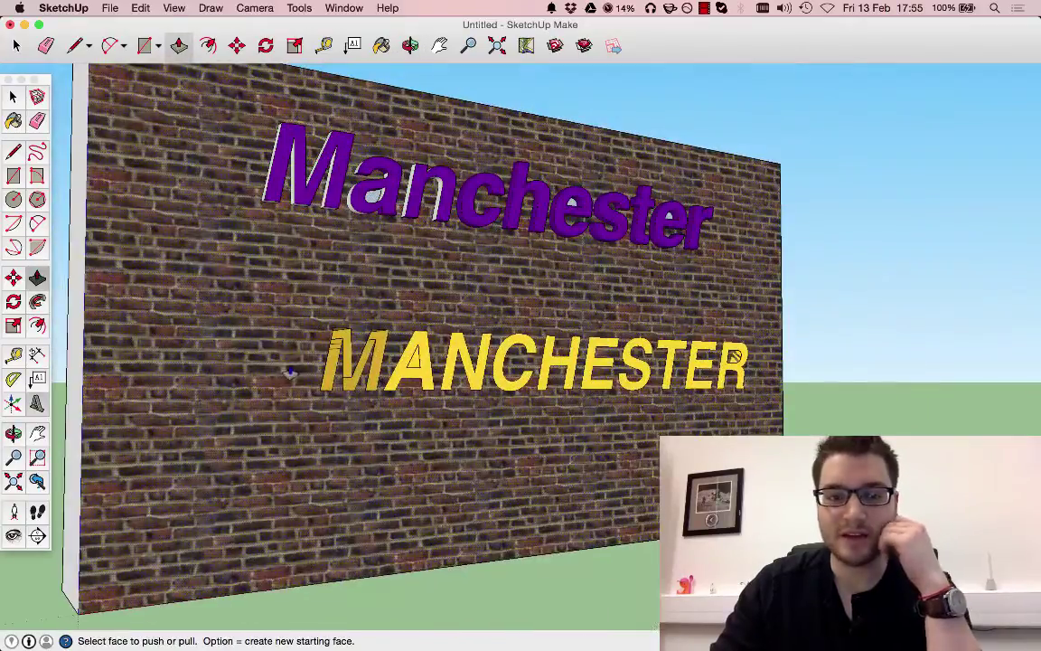
{"action": "scroll", "coordinate": [443, 357], "scroll_direction": "up", "scroll_amount": 5}
{"action": "left_click", "coordinate": [428, 360]}
{"action": "scroll", "coordinate": [353, 390], "scroll_direction": "down", "scroll_amount": 6}
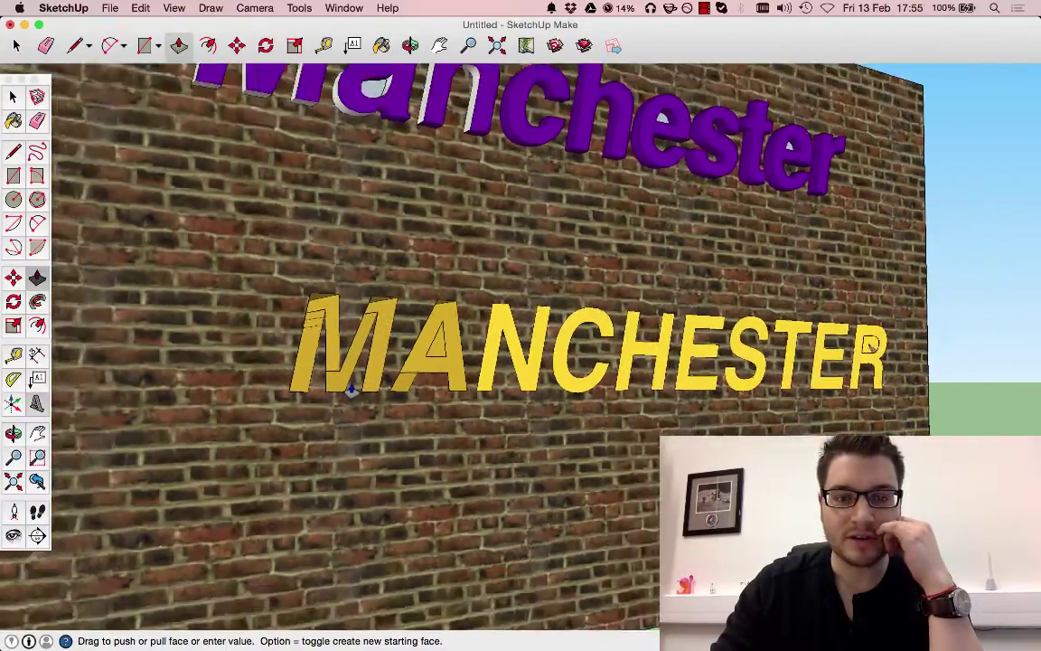
{"action": "middle_click_drag", "start_coordinate": [452, 369], "coordinate": [596, 371]}
{"action": "scroll", "coordinate": [408, 409], "scroll_direction": "down", "scroll_amount": 3}
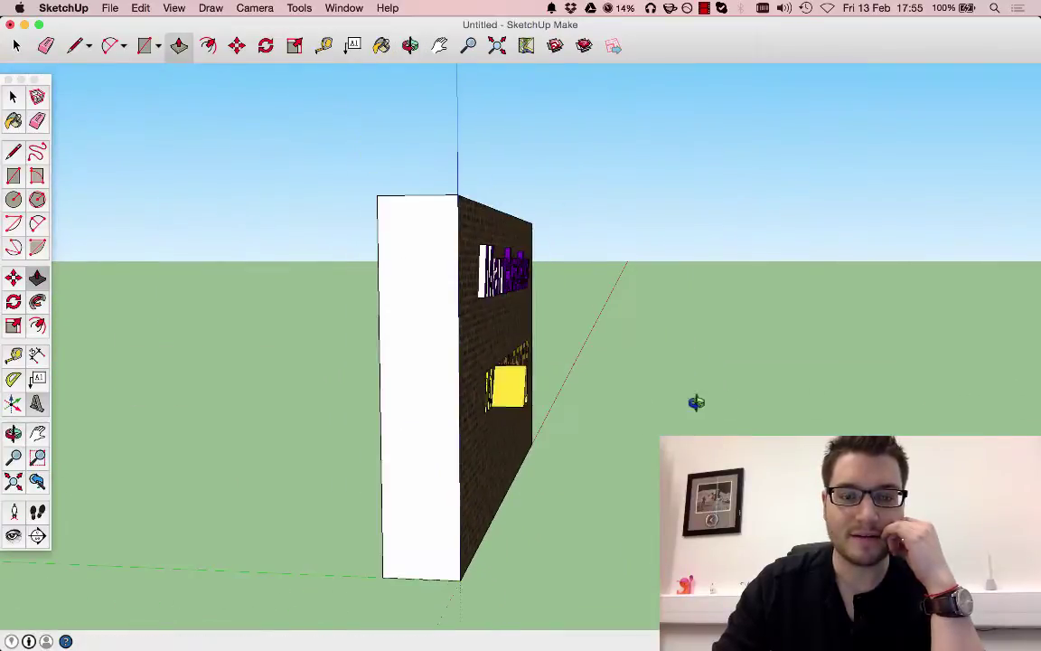
{"action": "middle_click_drag", "start_coordinate": [695, 402], "coordinate": [845, 407]}
{"action": "left_click", "coordinate": [479, 402]}
{"action": "left_click", "coordinate": [477, 401]}
- Cut the yellow letter N through the wall by pushing it level with the back face, and leave Push/Pull
{"action": "middle_click_drag", "start_coordinate": [476, 399], "coordinate": [353, 425]}
{"action": "scroll", "coordinate": [354, 425], "scroll_direction": "up", "scroll_amount": 3}
{"action": "left_click", "coordinate": [559, 317]}
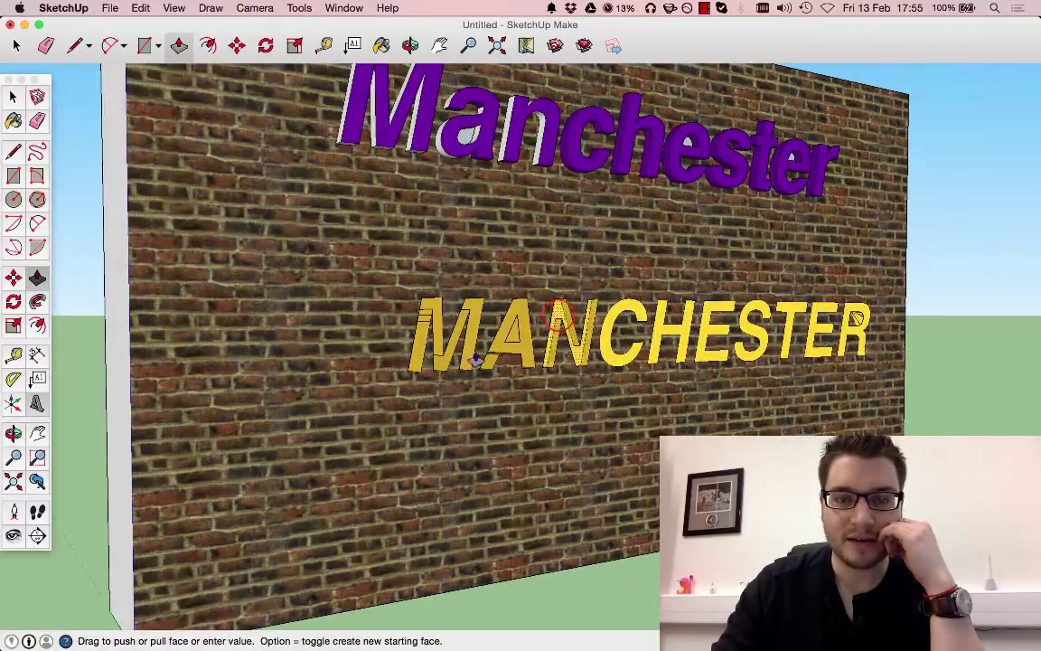
{"action": "scroll", "coordinate": [481, 361], "scroll_direction": "down", "scroll_amount": 3}
{"action": "middle_click_drag", "start_coordinate": [491, 366], "coordinate": [662, 369]}
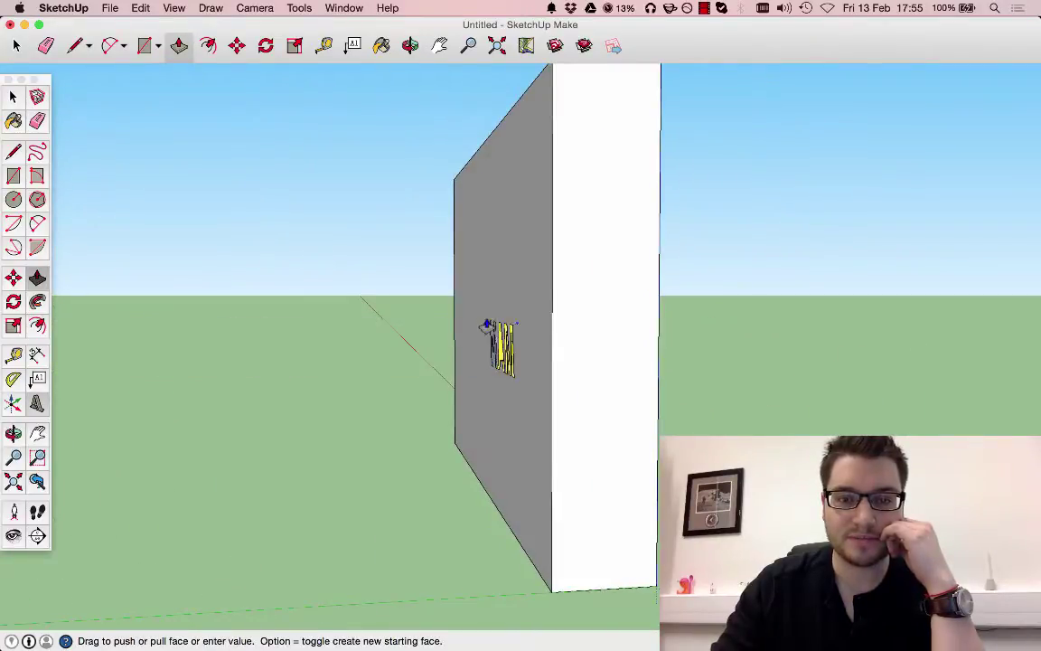
{"action": "middle_click_drag", "start_coordinate": [486, 324], "coordinate": [607, 323]}
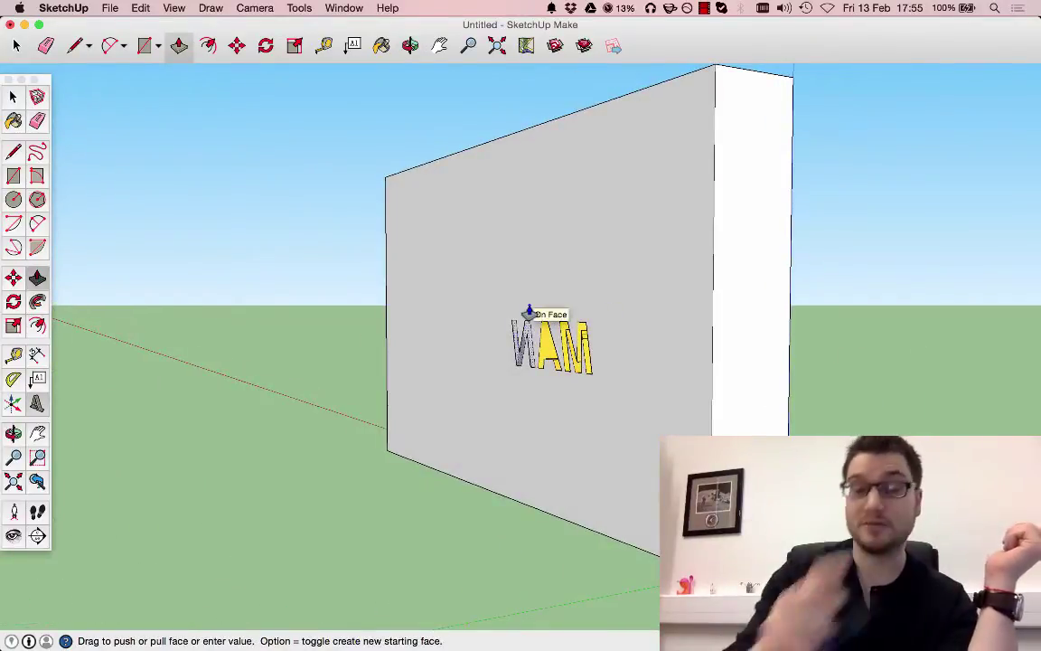
{"action": "middle_click_drag", "start_coordinate": [500, 310], "coordinate": [534, 339]}
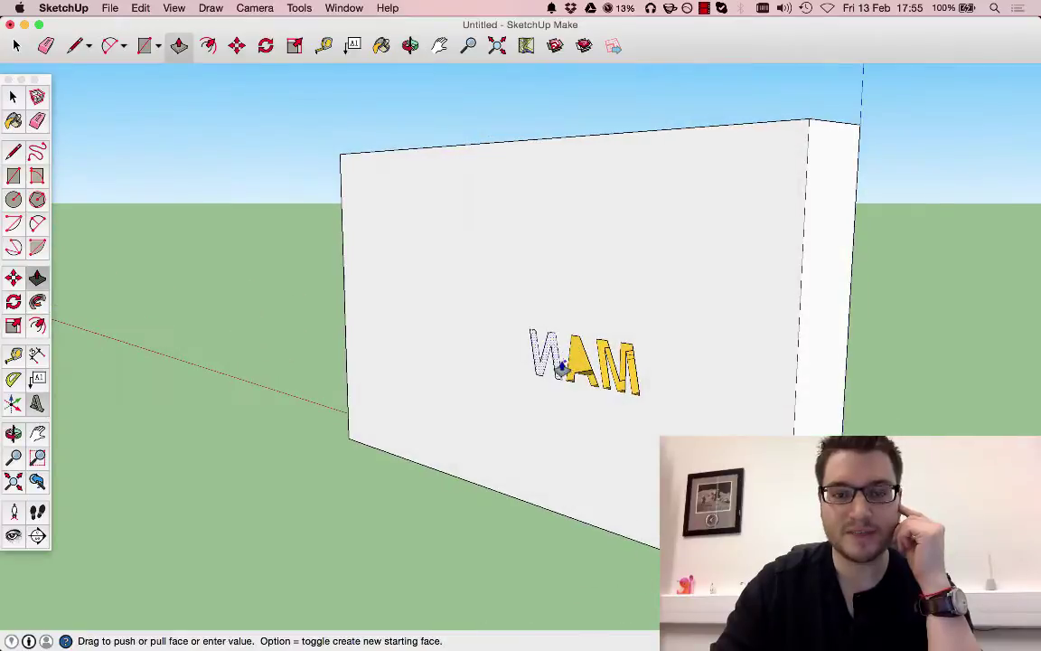
{"action": "scroll", "coordinate": [532, 318], "scroll_direction": "up", "scroll_amount": 5}
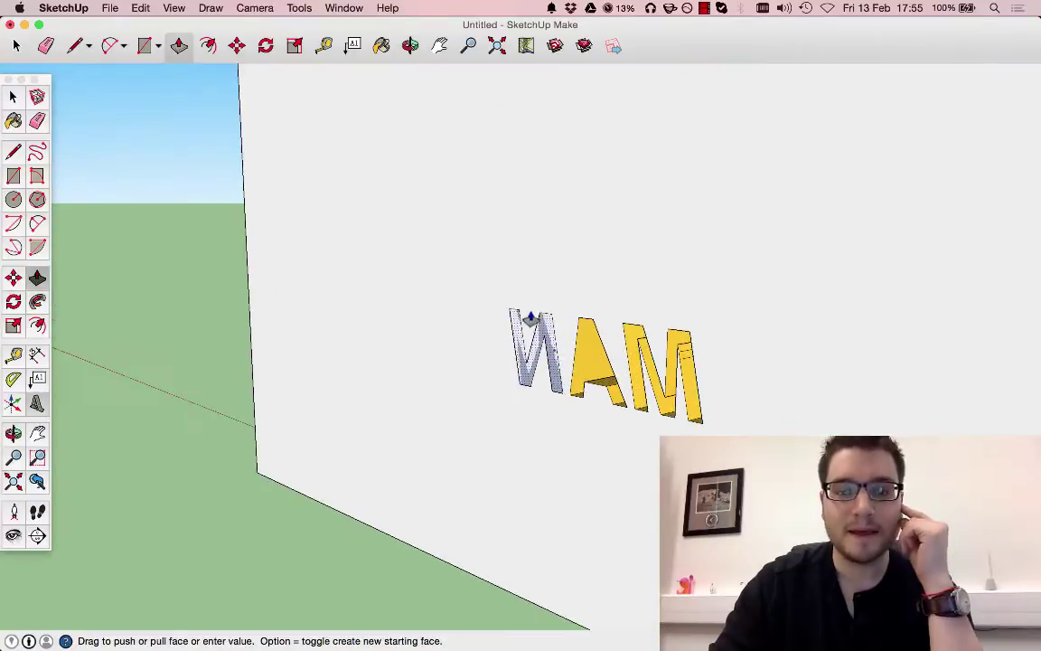
{"action": "left_click", "coordinate": [521, 250]}
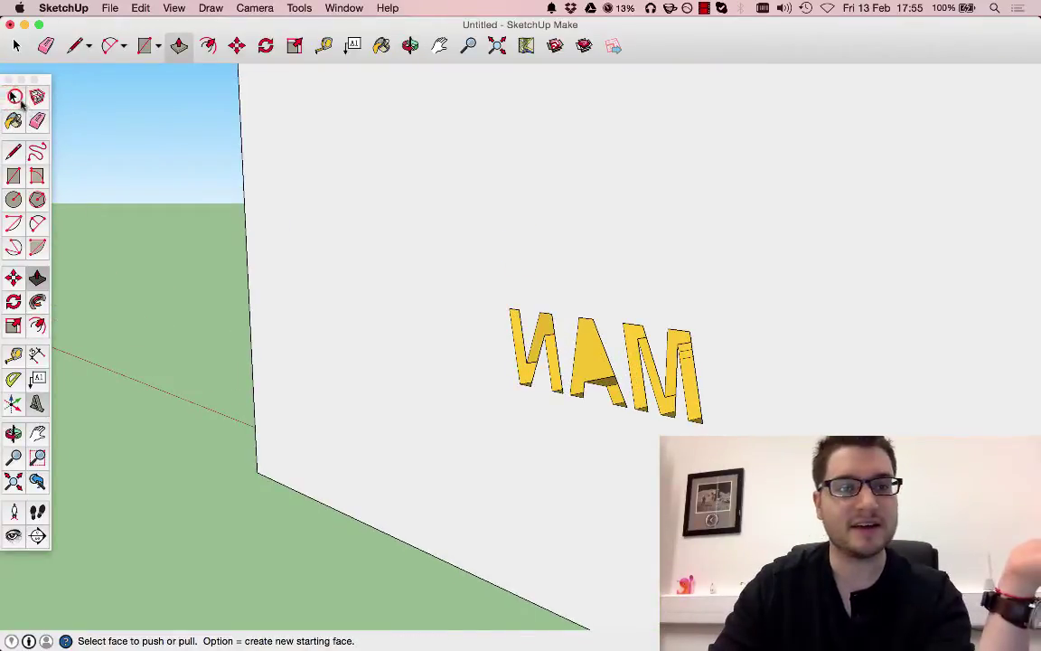
{"action": "left_click", "coordinate": [14, 97]}
{"action": "scroll", "coordinate": [217, 250], "scroll_direction": "down", "scroll_amount": 1}
{"action": "scroll", "coordinate": [271, 307], "scroll_direction": "down", "scroll_amount": 5}
{"action": "middle_click_drag", "start_coordinate": [274, 309], "coordinate": [290, 249]}
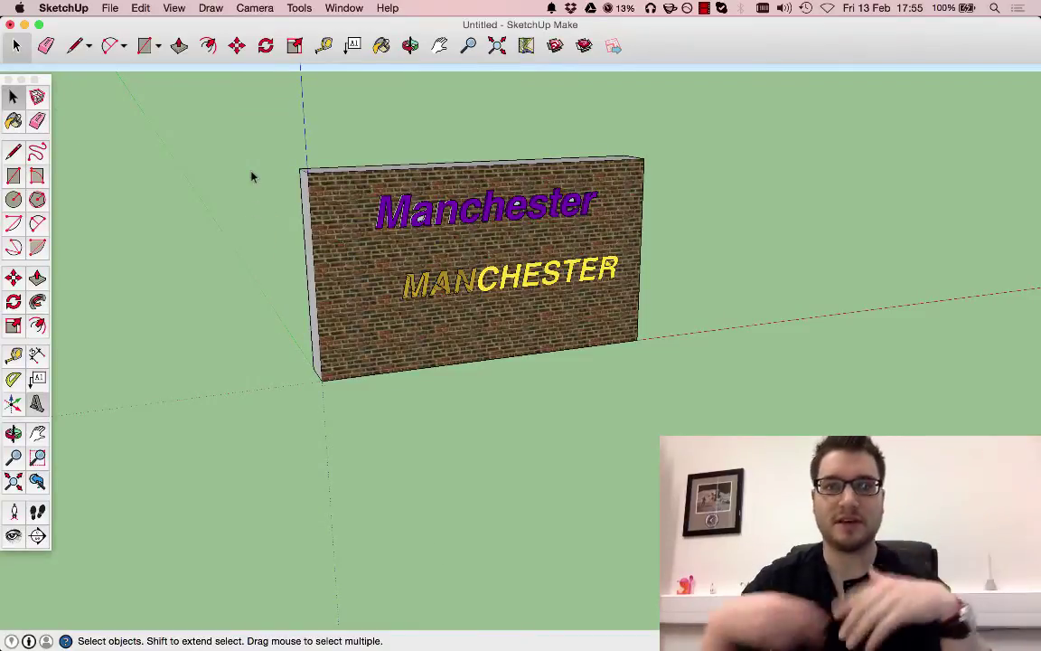
{"action": "left_click", "coordinate": [242, 112]}
{"action": "left_click_drag", "start_coordinate": [252, 177], "coordinate": [710, 402]}
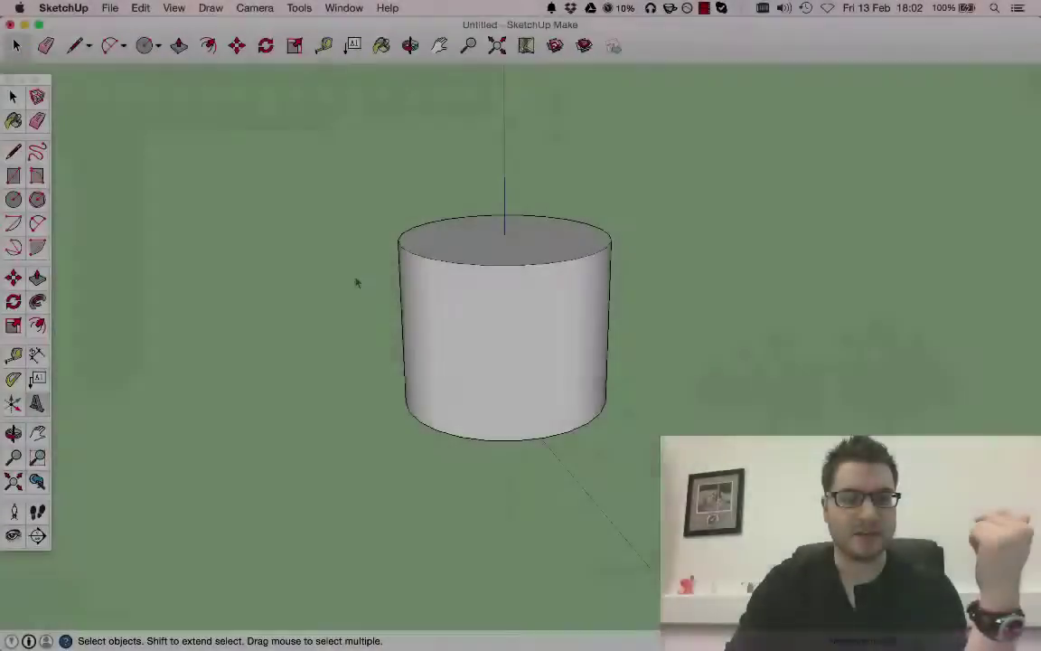
- Place 3D text reading "Love" with a 0.6 m extrusion on the cylinder's curved side
{"action": "middle_click_drag", "start_coordinate": [344, 376], "coordinate": [377, 268]}
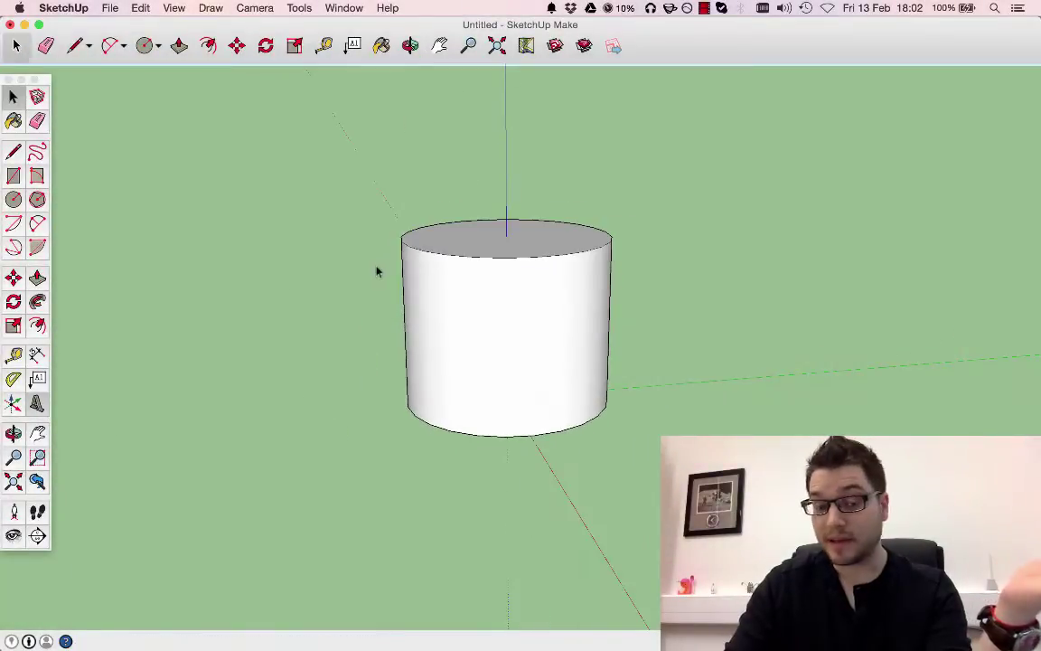
{"action": "left_click", "coordinate": [37, 404]}
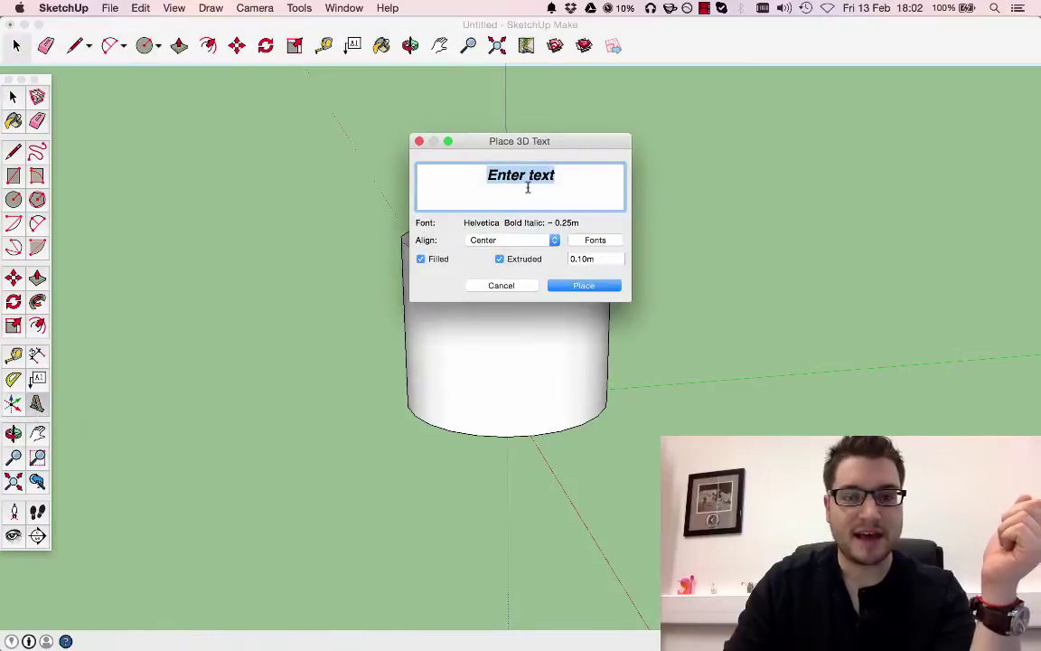
{"action": "type", "text": "Love"}
{"action": "left_click", "coordinate": [609, 257]}
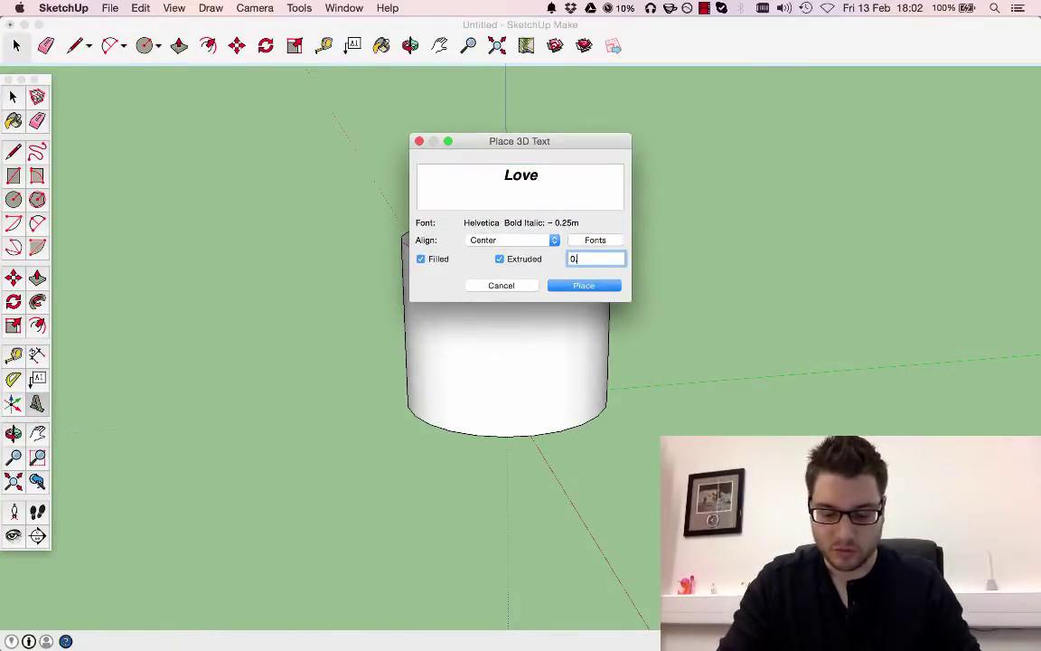
{"action": "type", "text": "0.6"}
{"action": "key", "text": "Return"}
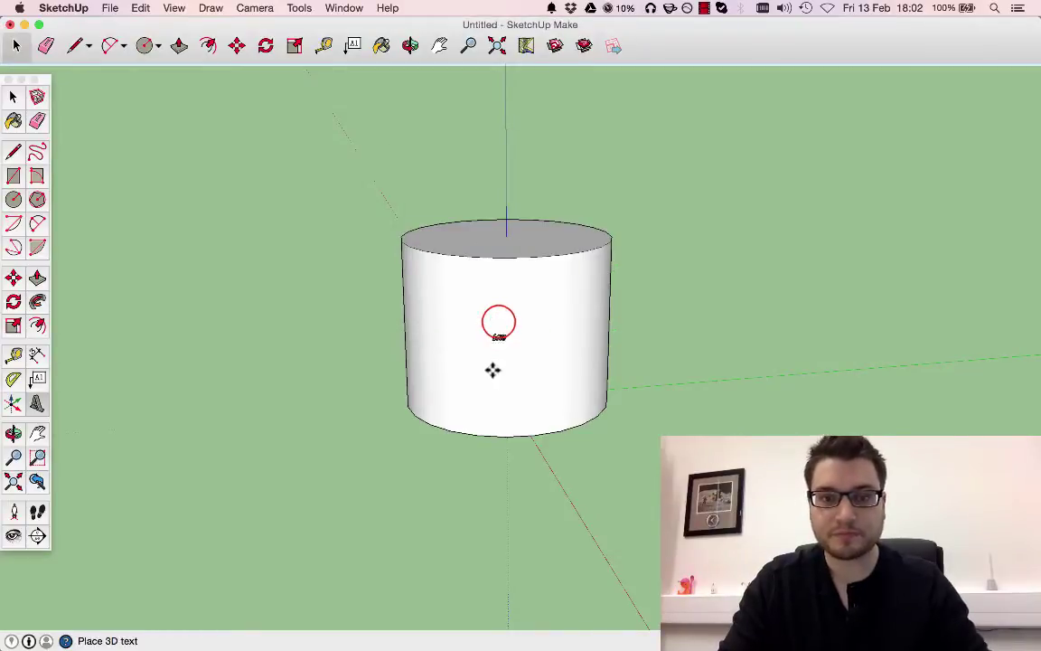
{"action": "left_click", "coordinate": [498, 321]}
{"action": "scroll", "coordinate": [509, 325], "scroll_direction": "up", "scroll_amount": 6}
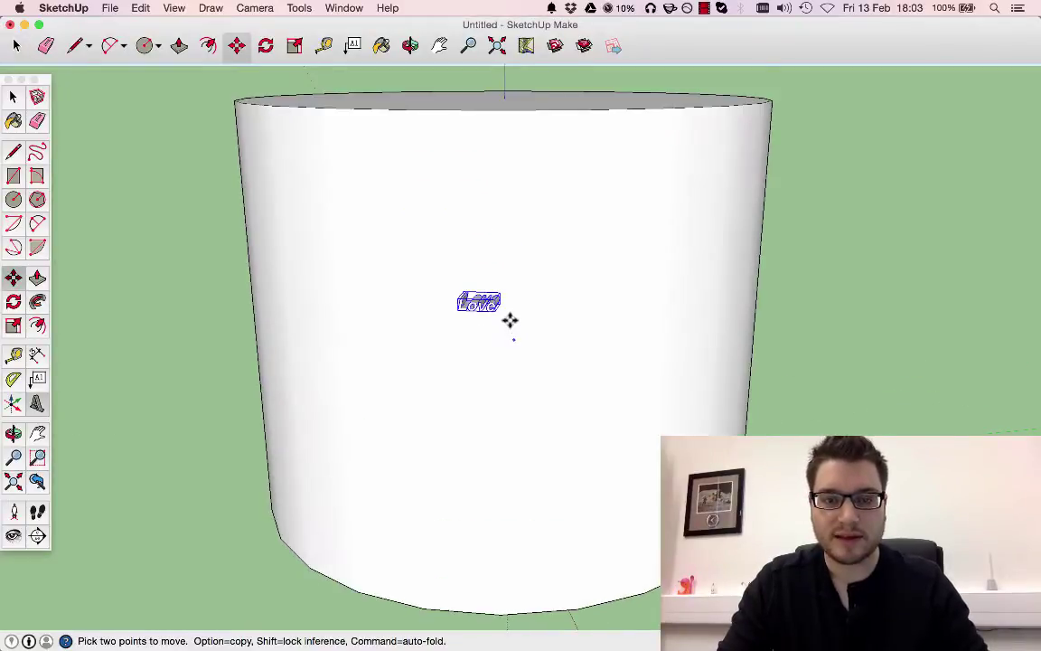
- Enlarge the Love text uniformly from its corner to about half the cylinder's width, and deselect it
{"action": "left_click", "coordinate": [14, 324]}
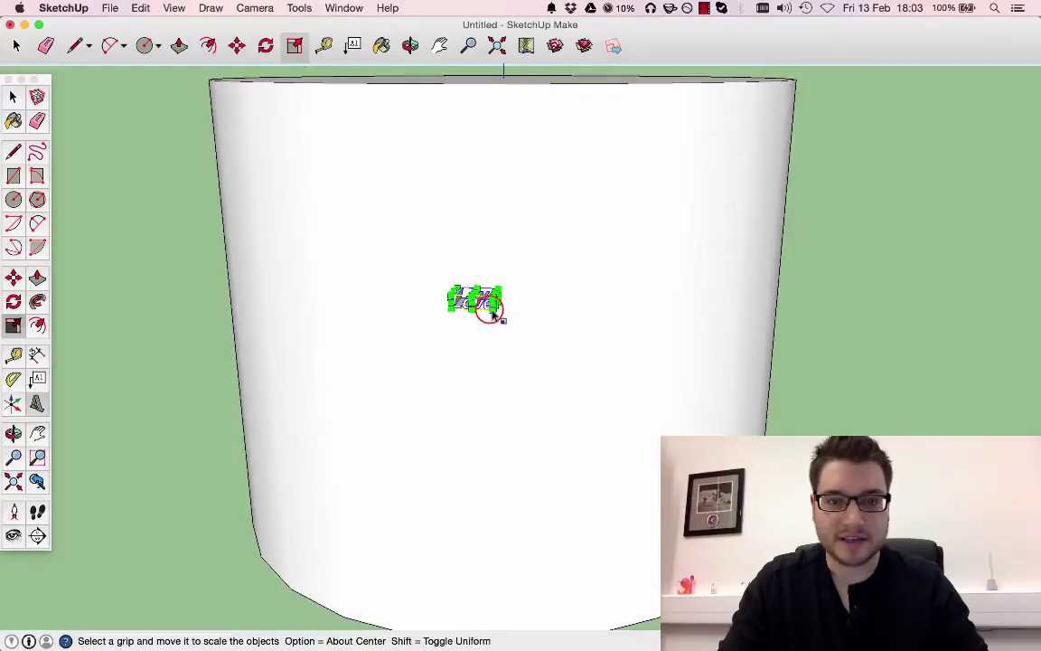
{"action": "left_click_drag", "start_coordinate": [491, 310], "coordinate": [772, 489]}
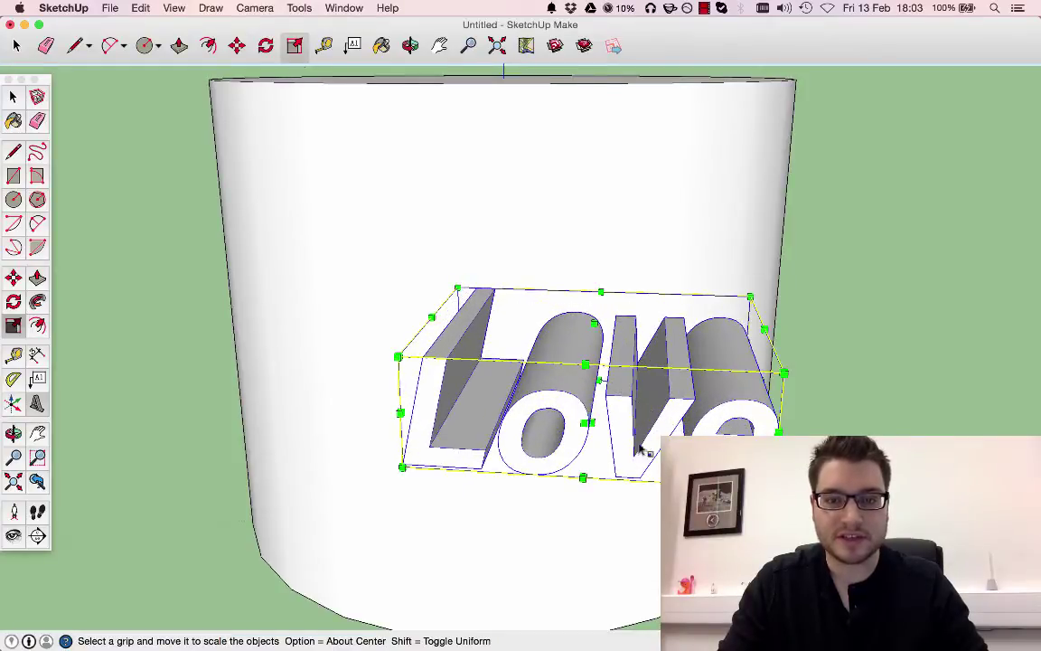
{"action": "middle_click_drag", "start_coordinate": [688, 209], "coordinate": [581, 159]}
{"action": "left_click", "coordinate": [13, 99]}
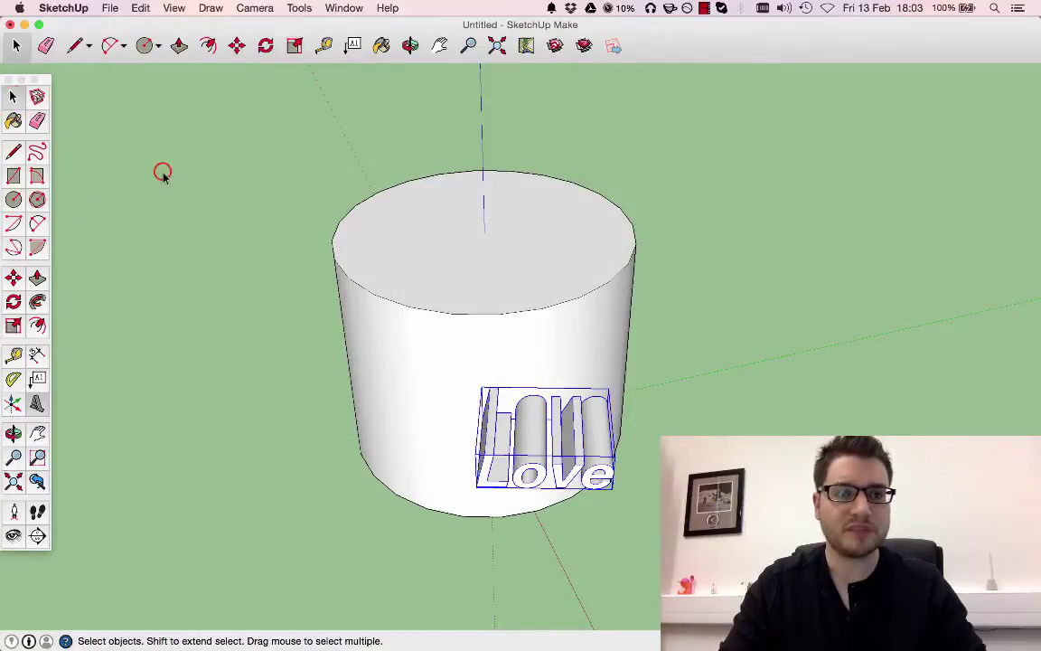
{"action": "left_click", "coordinate": [163, 171]}
- Show the model in the standard top view and delete the enlarged Love text from the cylinder's side
{"action": "left_click", "coordinate": [539, 432]}
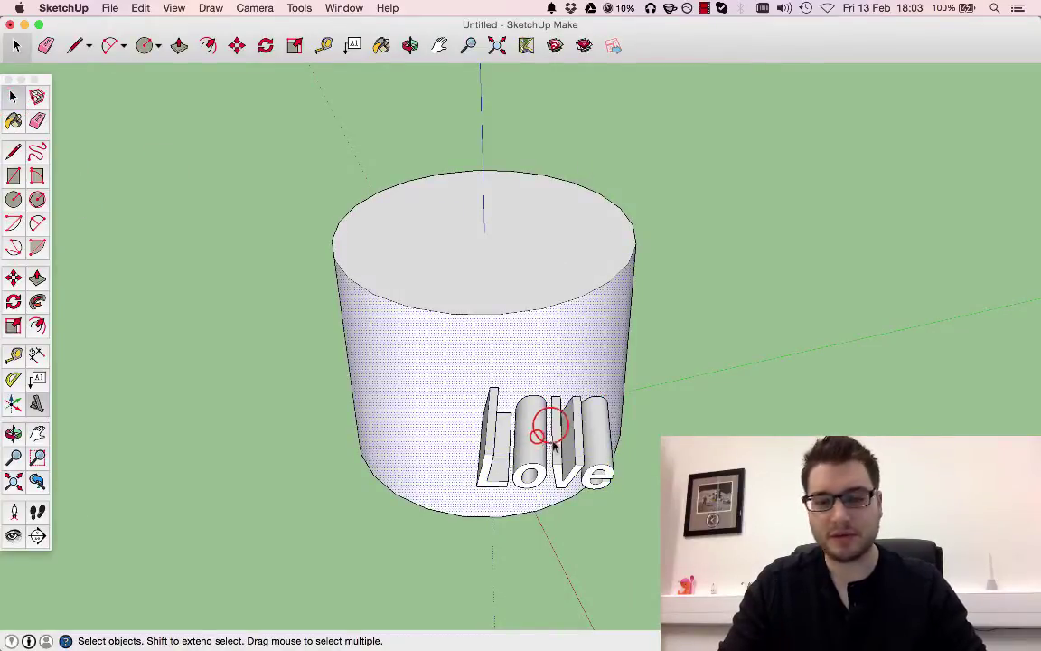
{"action": "left_click", "coordinate": [587, 451]}
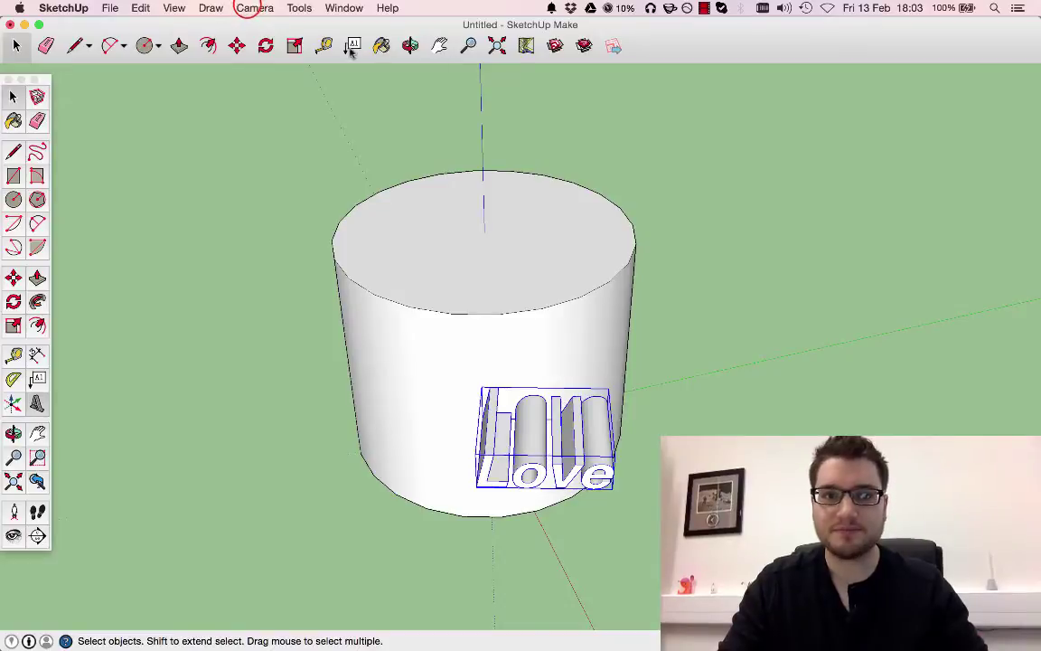
{"action": "left_click", "coordinate": [247, 9]}
{"action": "mouse_move", "coordinate": [302, 52]}
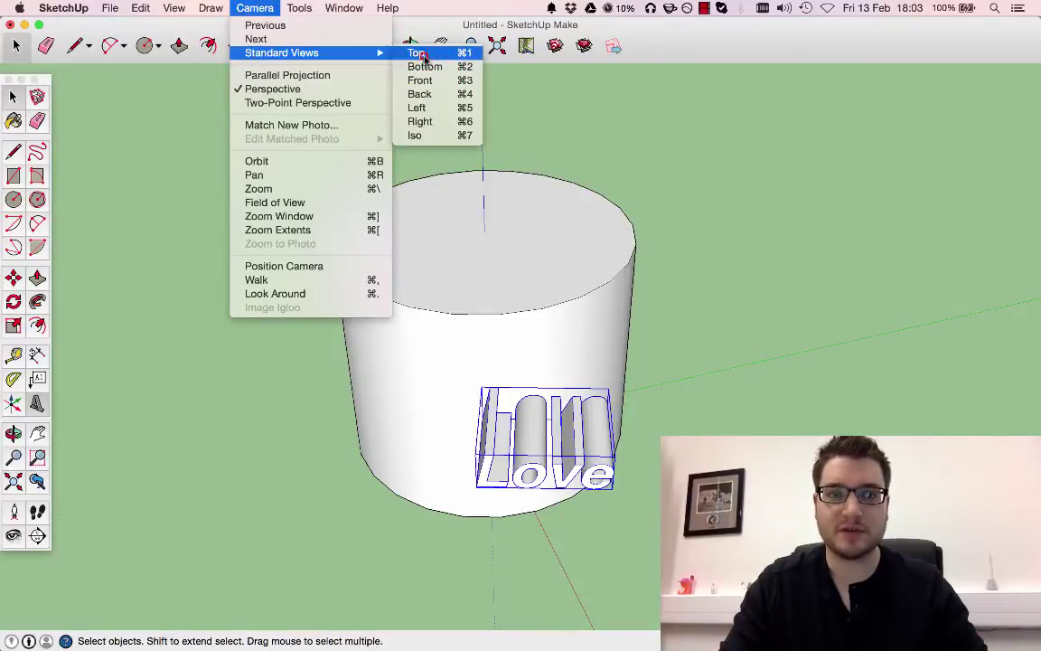
{"action": "left_click", "coordinate": [420, 52]}
{"action": "middle_click_drag", "start_coordinate": [663, 310], "coordinate": [389, 344]}
{"action": "left_click", "coordinate": [288, 7]}
{"action": "left_click", "coordinate": [255, 7]}
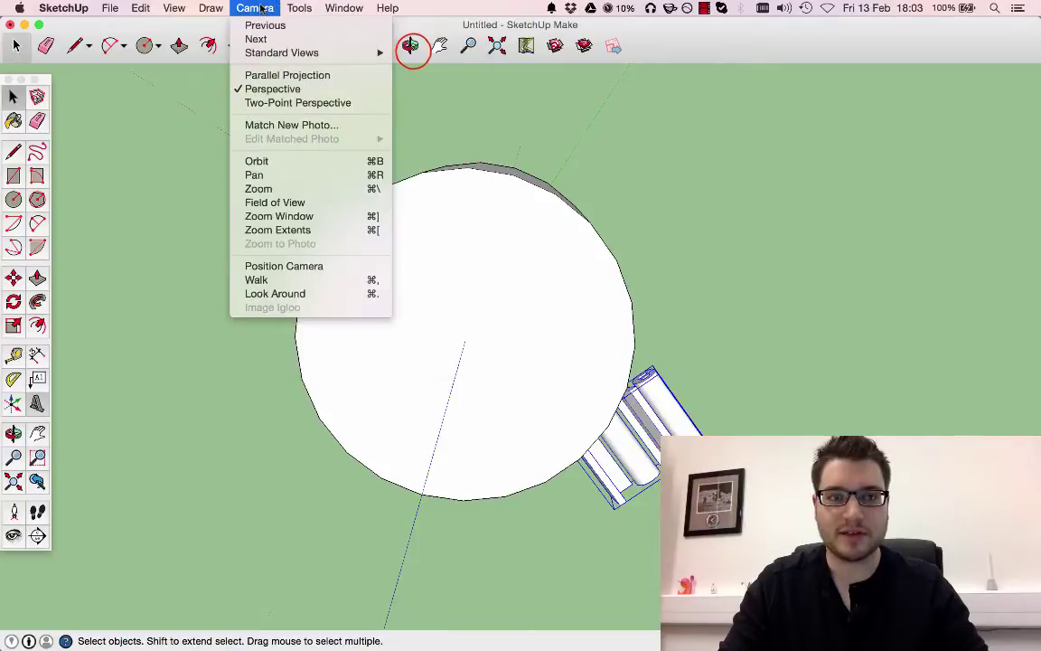
{"action": "mouse_move", "coordinate": [282, 52]}
{"action": "left_click", "coordinate": [415, 53]}
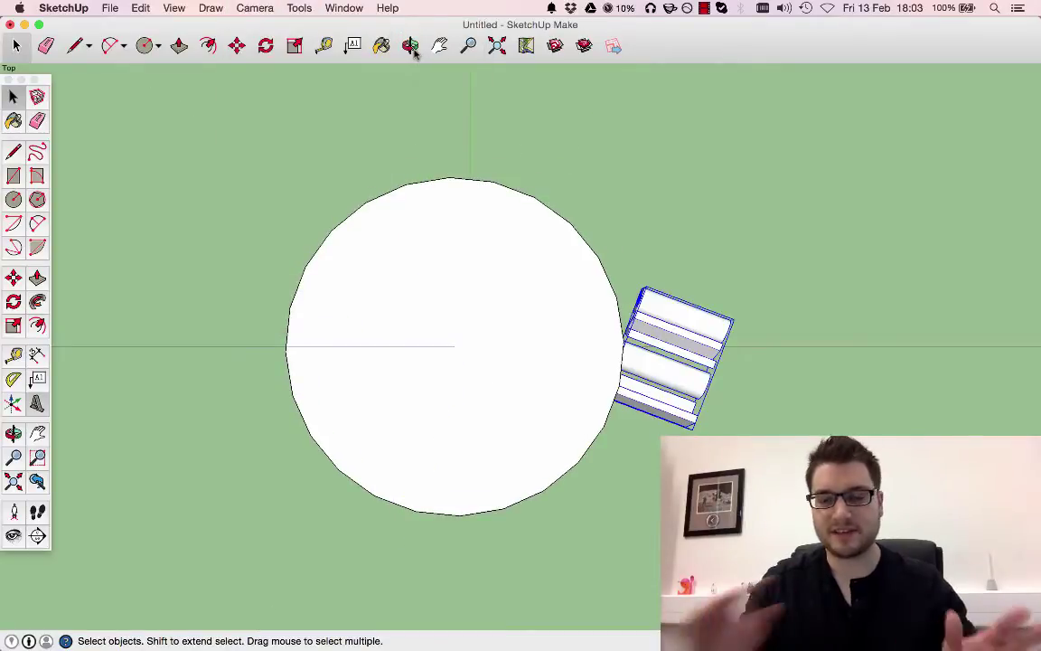
{"action": "key", "text": "Delete"}
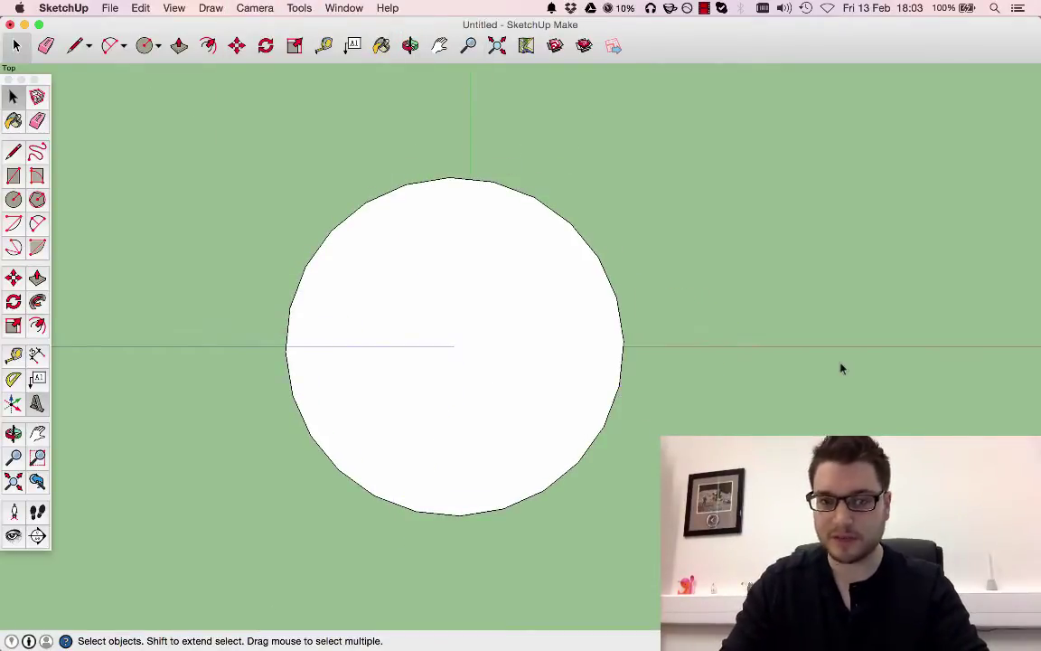
- Start new 3D text and replace the placeholder wording with "Love"
{"action": "left_click", "coordinate": [40, 406]}
{"action": "left_click", "coordinate": [593, 258]}
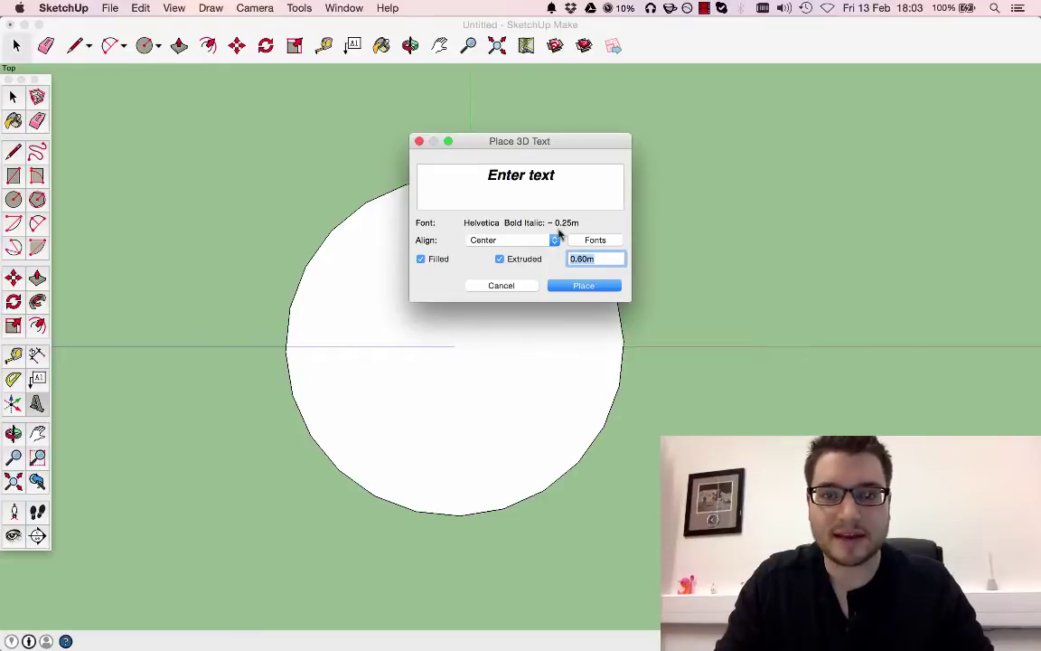
{"action": "left_click", "coordinate": [527, 178]}
{"action": "type", "text": "Love"}
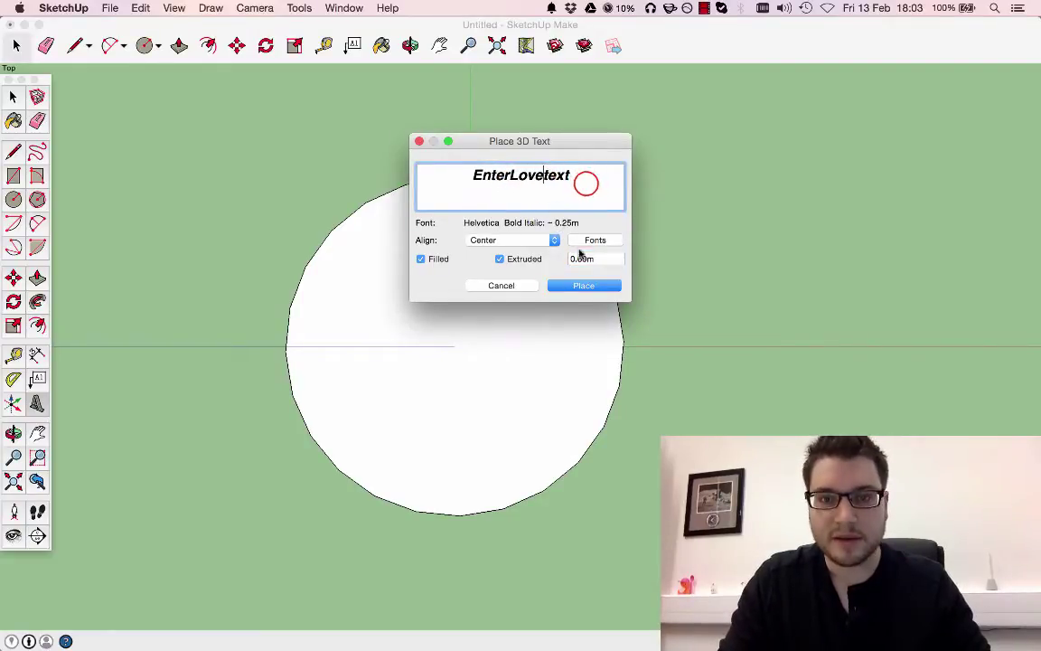
{"action": "key", "text": "super+a"}
{"action": "type", "text": "Lov"}
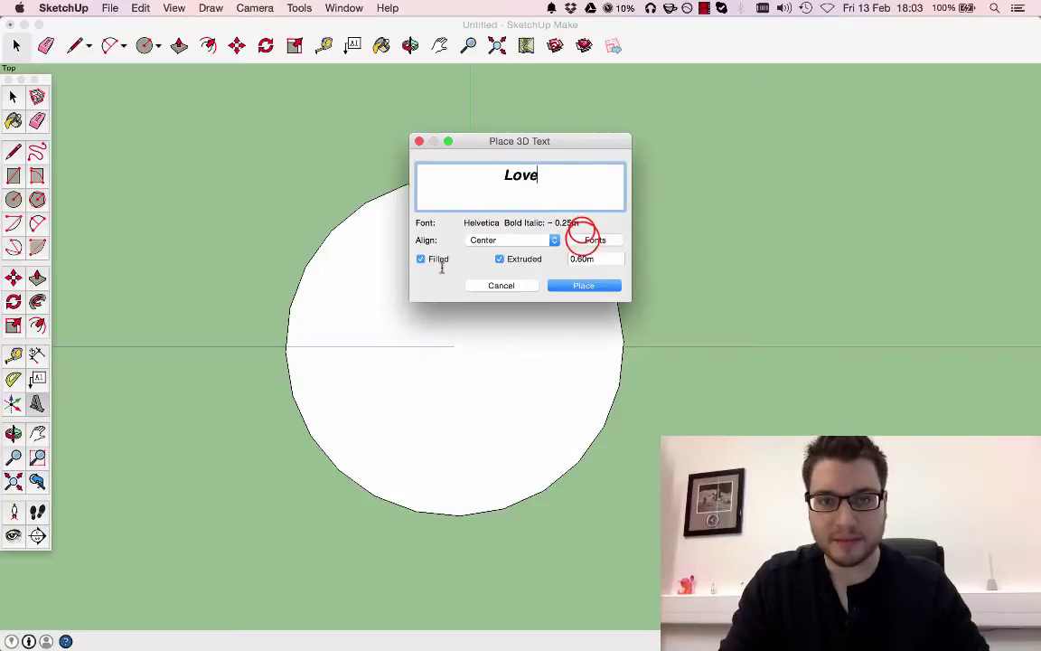
- Set the text height to 0.8 m and place the Love text on the ground beside the cylinder along the red axis
{"action": "left_click", "coordinate": [583, 239]}
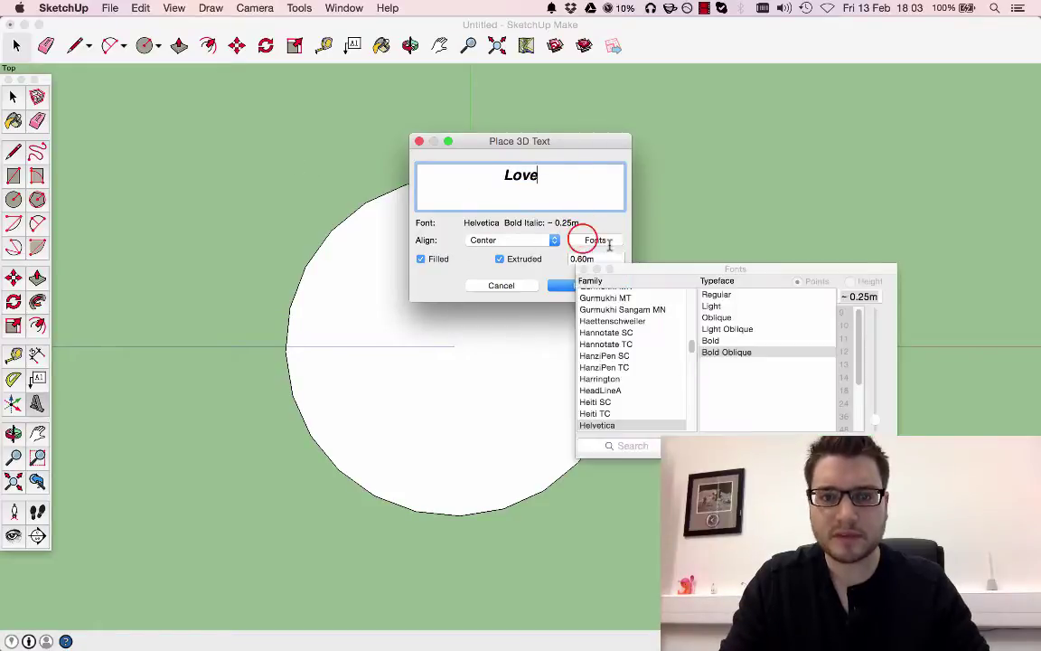
{"action": "left_click", "coordinate": [861, 295]}
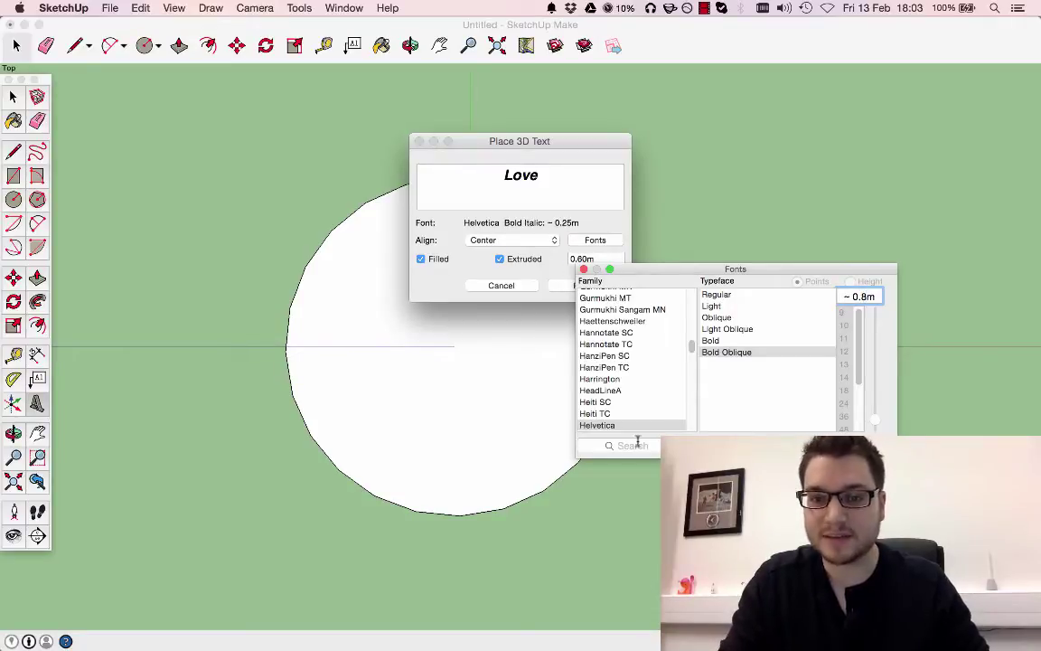
{"action": "left_click", "coordinate": [583, 270]}
{"action": "left_click", "coordinate": [593, 286]}
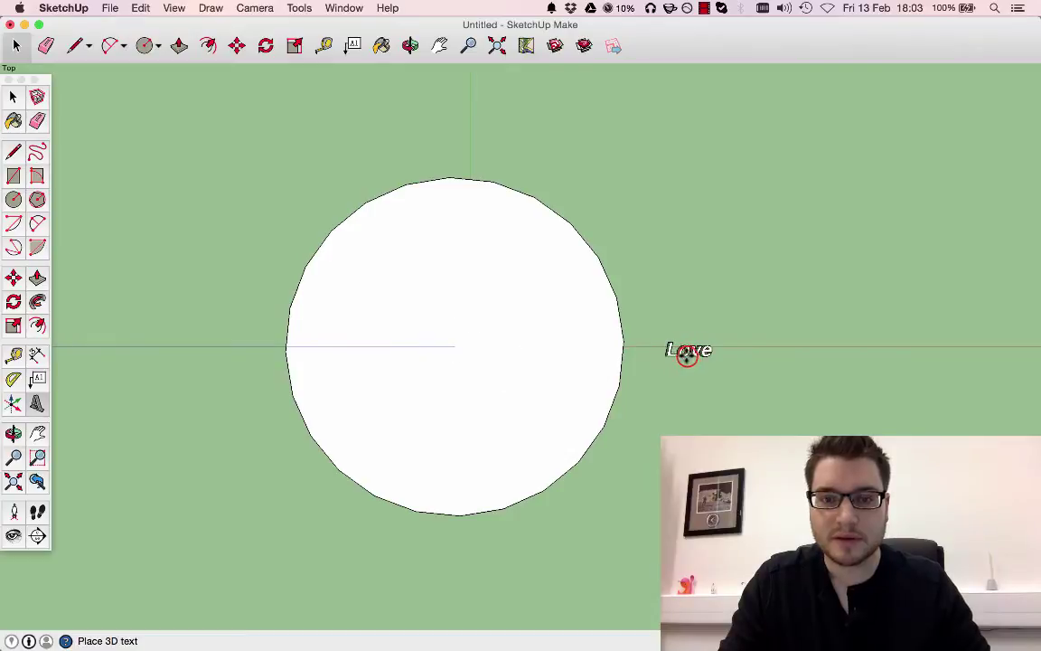
{"action": "left_click", "coordinate": [686, 350]}
- Draw a rectangle on the ground along the red axis, beyond the Love text, as the base of a reference box
{"action": "key", "text": "o"}
{"action": "middle_click_drag", "start_coordinate": [719, 322], "coordinate": [669, 76]}
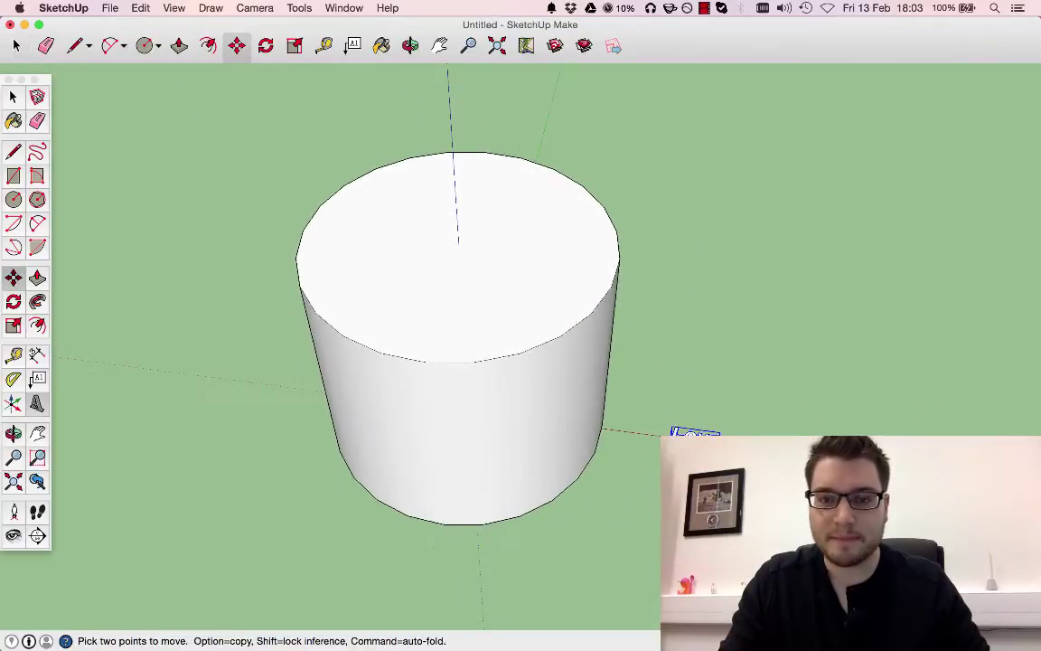
{"action": "middle_click_drag", "start_coordinate": [714, 470], "coordinate": [700, 342]}
{"action": "middle_click_drag", "start_coordinate": [742, 434], "coordinate": [667, 454]}
{"action": "scroll", "coordinate": [537, 452], "scroll_direction": "down", "scroll_amount": 3}
{"action": "scroll", "coordinate": [653, 452], "scroll_direction": "up", "scroll_amount": 6}
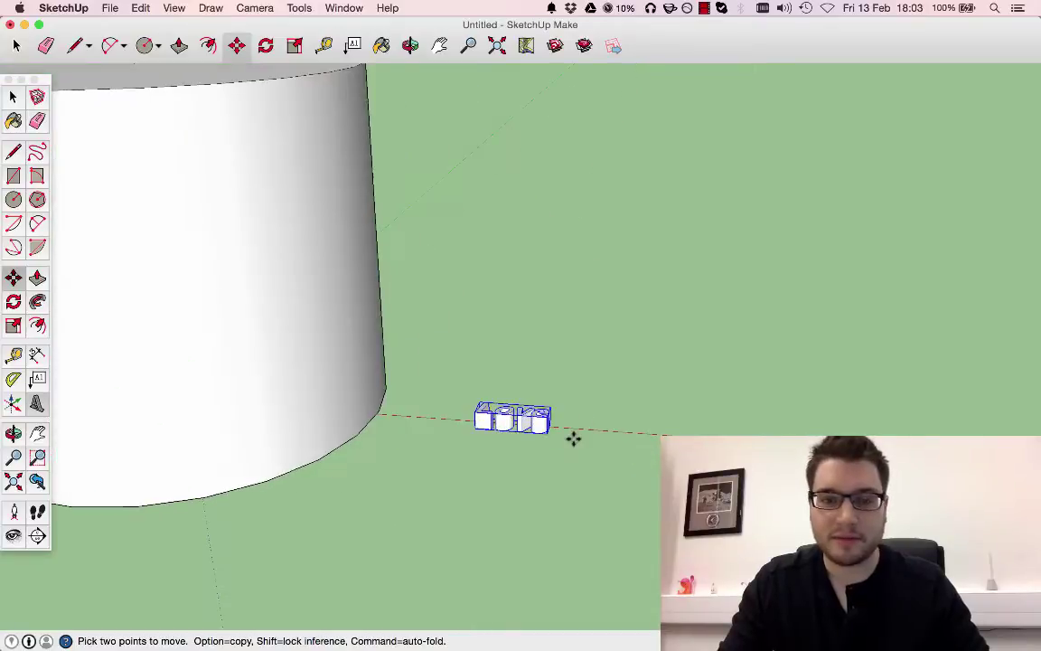
{"action": "middle_click_drag", "start_coordinate": [625, 418], "coordinate": [488, 362]}
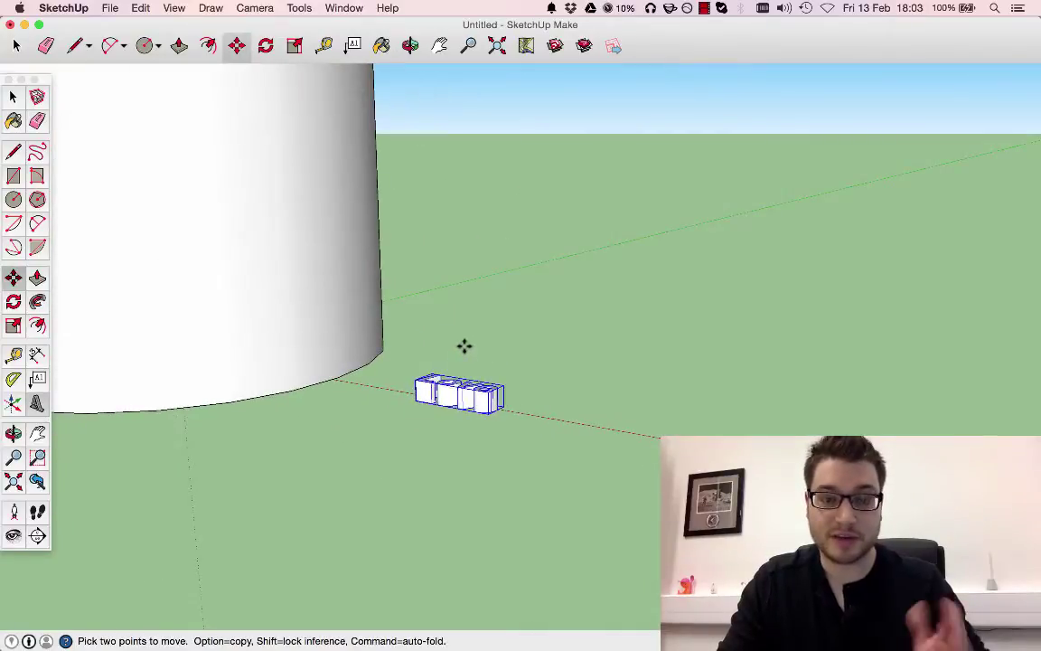
{"action": "left_click", "coordinate": [15, 175]}
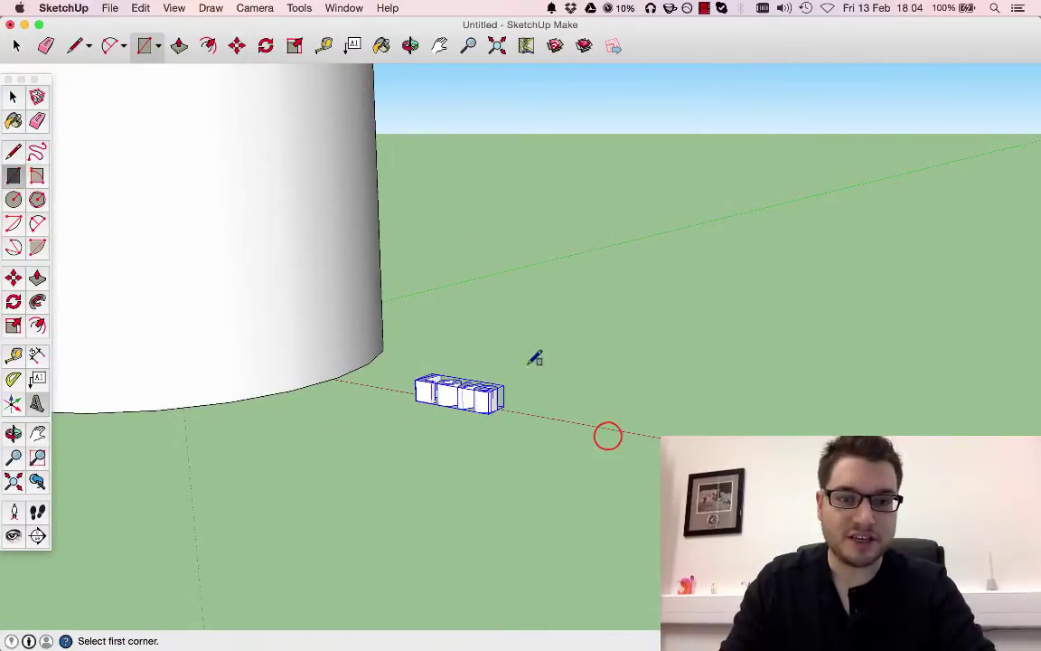
{"action": "left_click", "coordinate": [611, 435]}
{"action": "left_click", "coordinate": [768, 412]}
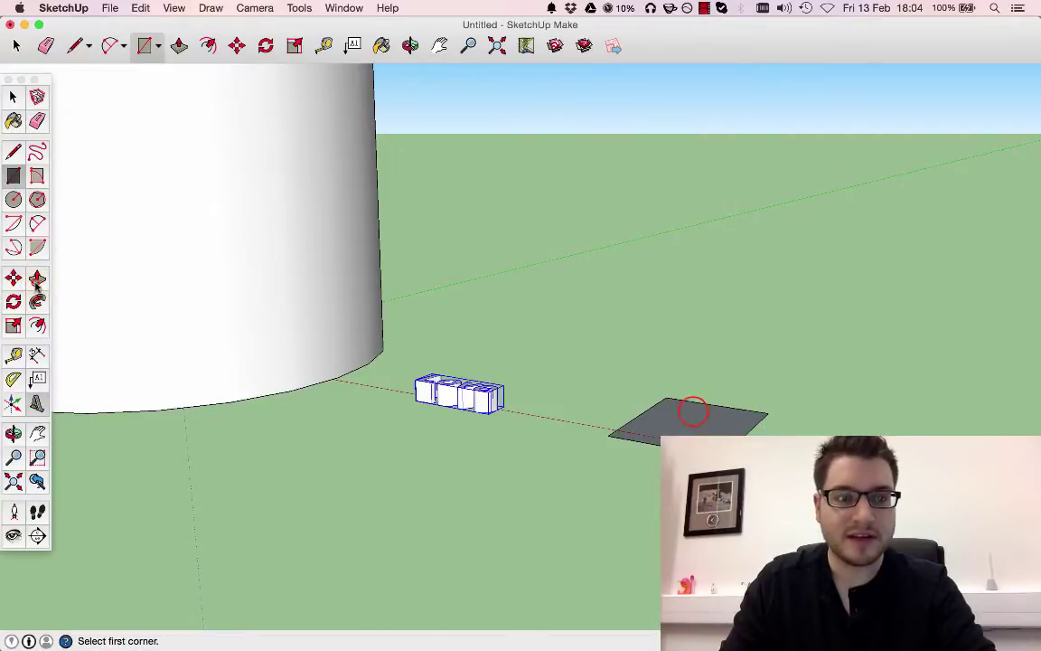
- Pull the ground rectangle up into a roughly cubic box
{"action": "key", "text": "p"}
{"action": "left_click", "coordinate": [692, 412]}
{"action": "left_click", "coordinate": [702, 307]}
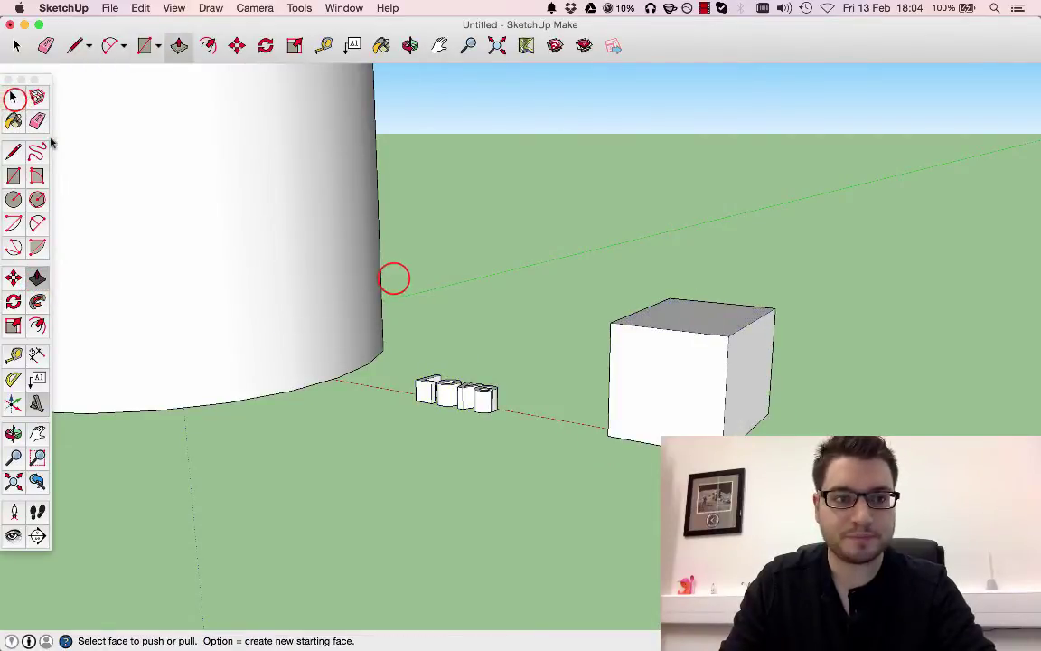
- Rotate the flat Love text upright, using the box's side face to set the rotation plane
{"action": "left_click", "coordinate": [14, 97]}
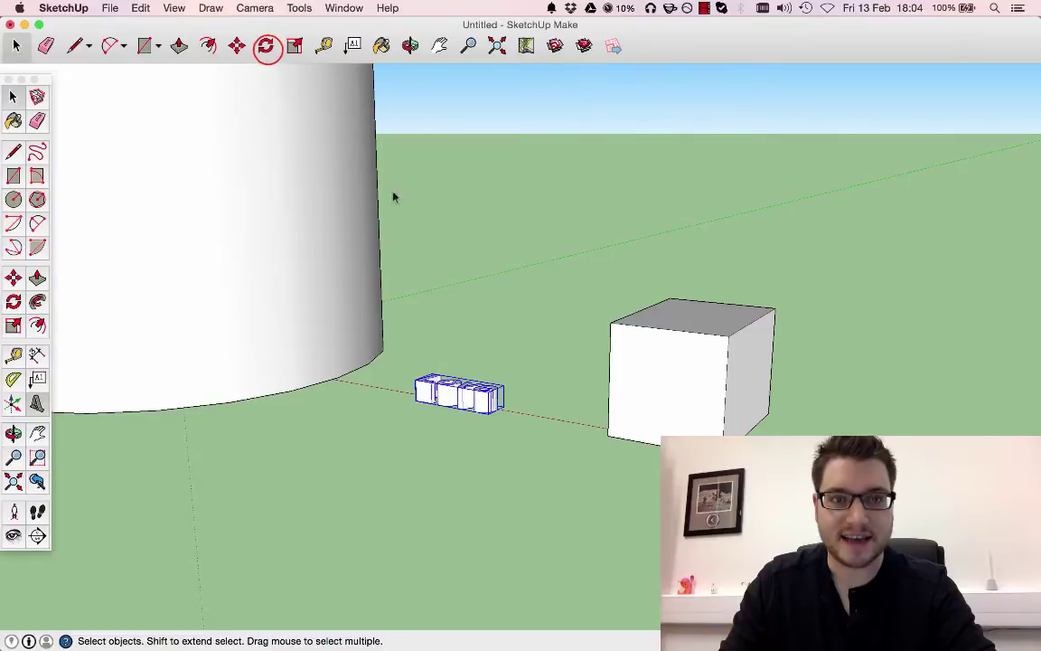
{"action": "left_click", "coordinate": [265, 47]}
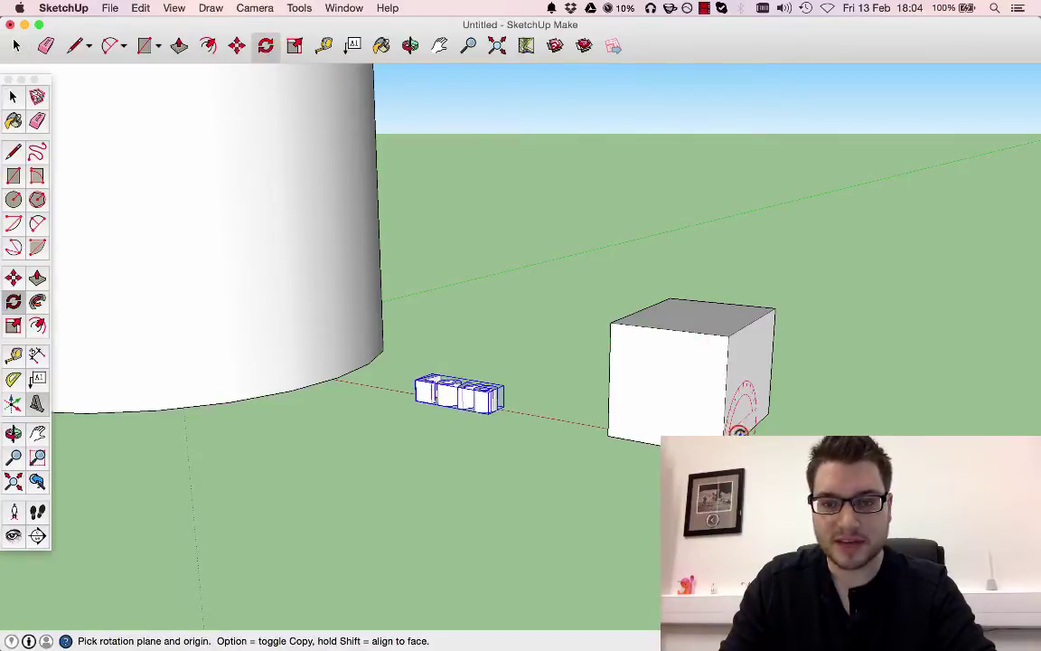
{"action": "left_click", "coordinate": [739, 430]}
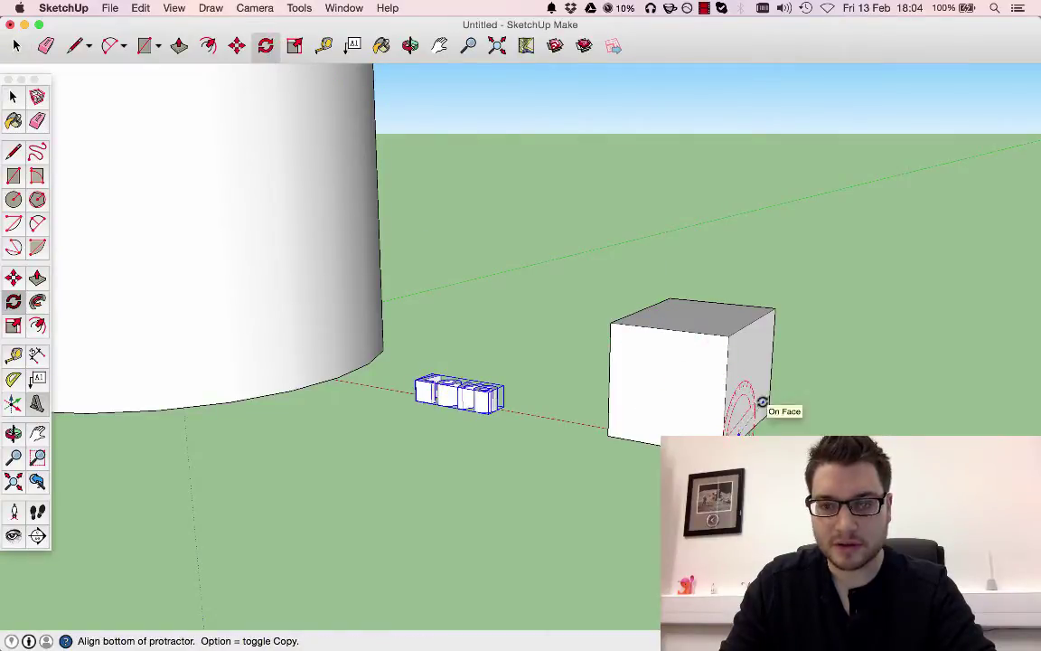
{"action": "left_click", "coordinate": [808, 385]}
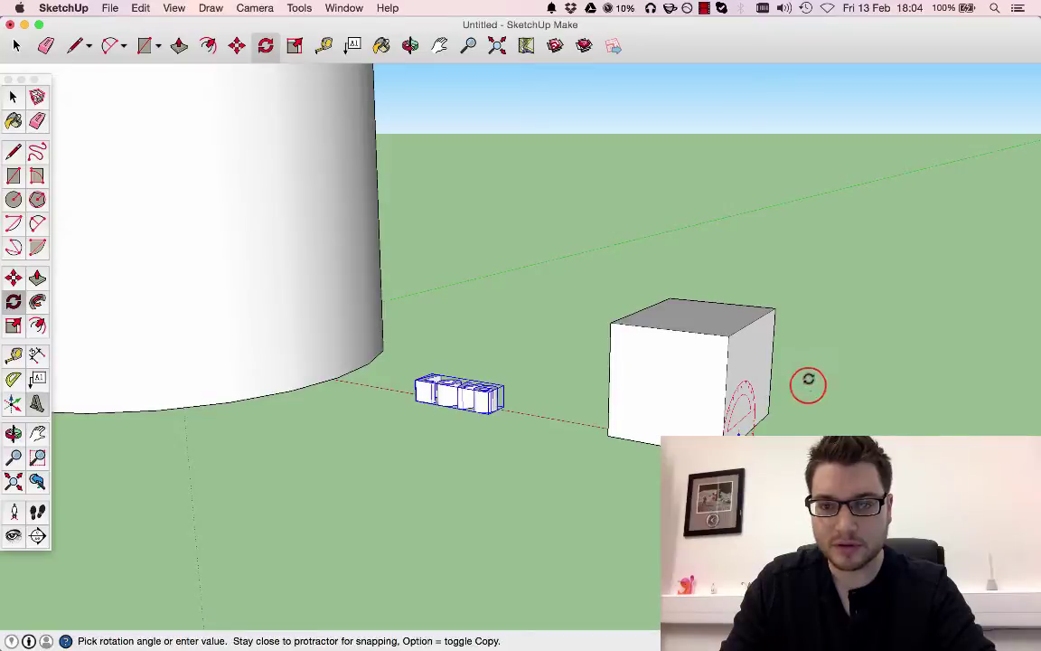
{"action": "left_click", "coordinate": [723, 279]}
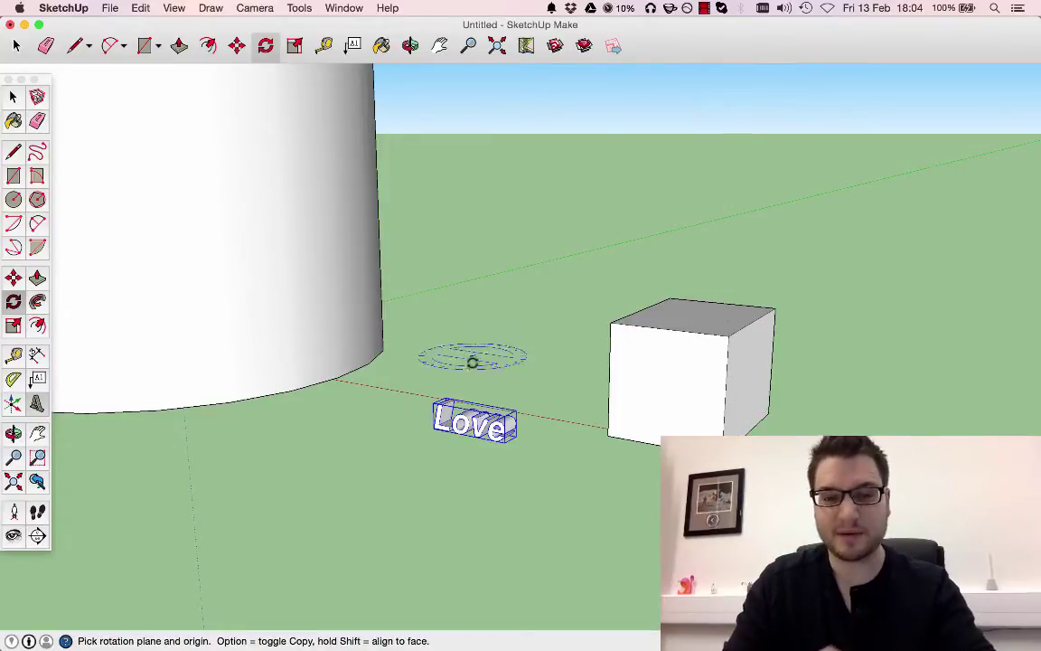
- Select the whole reference box and delete it
{"action": "left_click", "coordinate": [13, 95]}
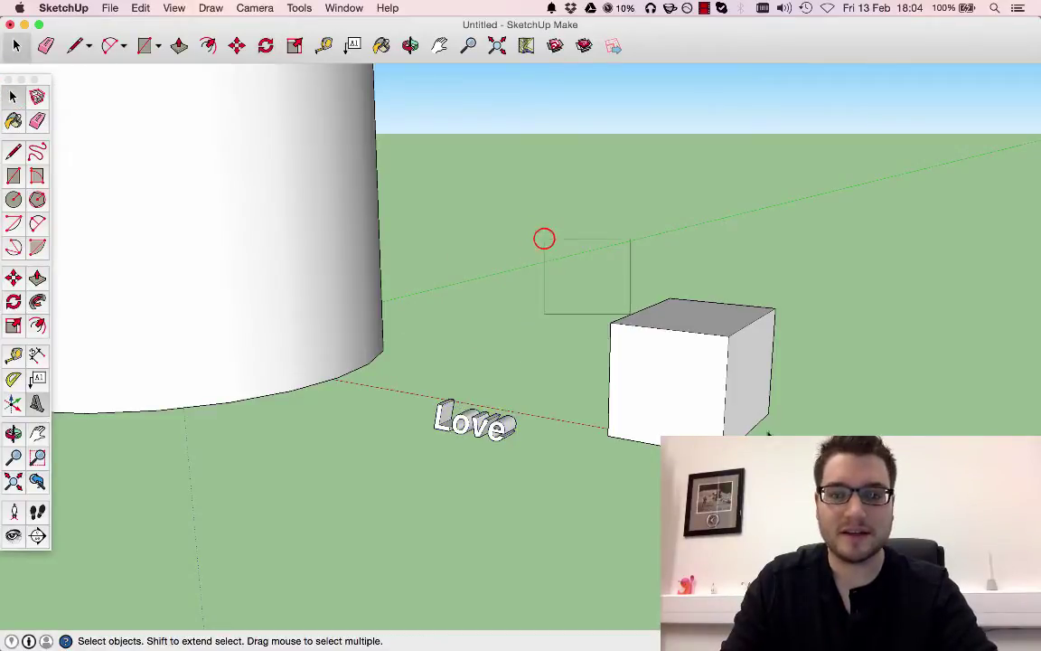
{"action": "left_click_drag", "start_coordinate": [544, 238], "coordinate": [782, 452]}
{"action": "key", "text": "Delete"}
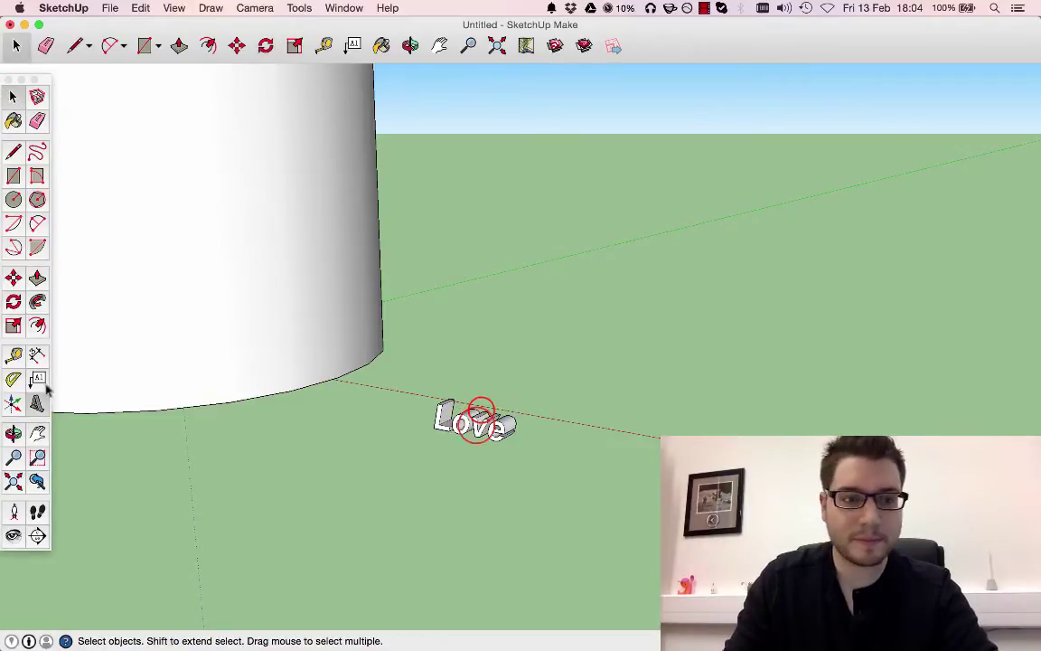
- Scale the upright Love text up uniformly from its corner to about half the cylinder's width
{"action": "left_click", "coordinate": [14, 326]}
{"action": "left_click_drag", "start_coordinate": [516, 409], "coordinate": [750, 362]}
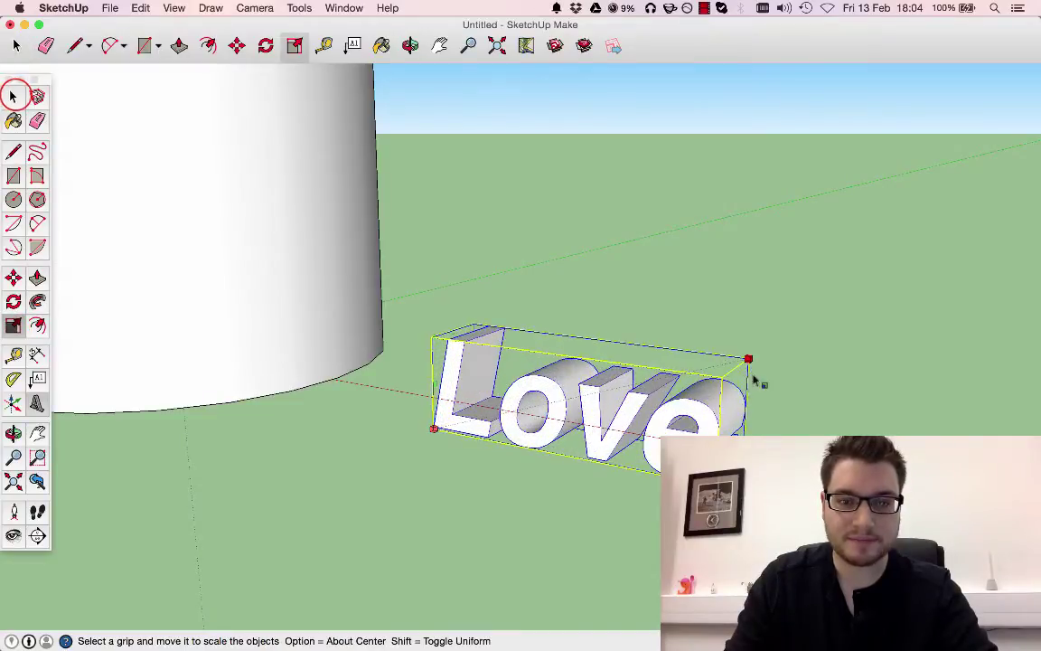
{"action": "left_click", "coordinate": [13, 94]}
- Draw a rectangle on the ground near the far end of the Love text and pull it up into a box
{"action": "left_click", "coordinate": [255, 7]}
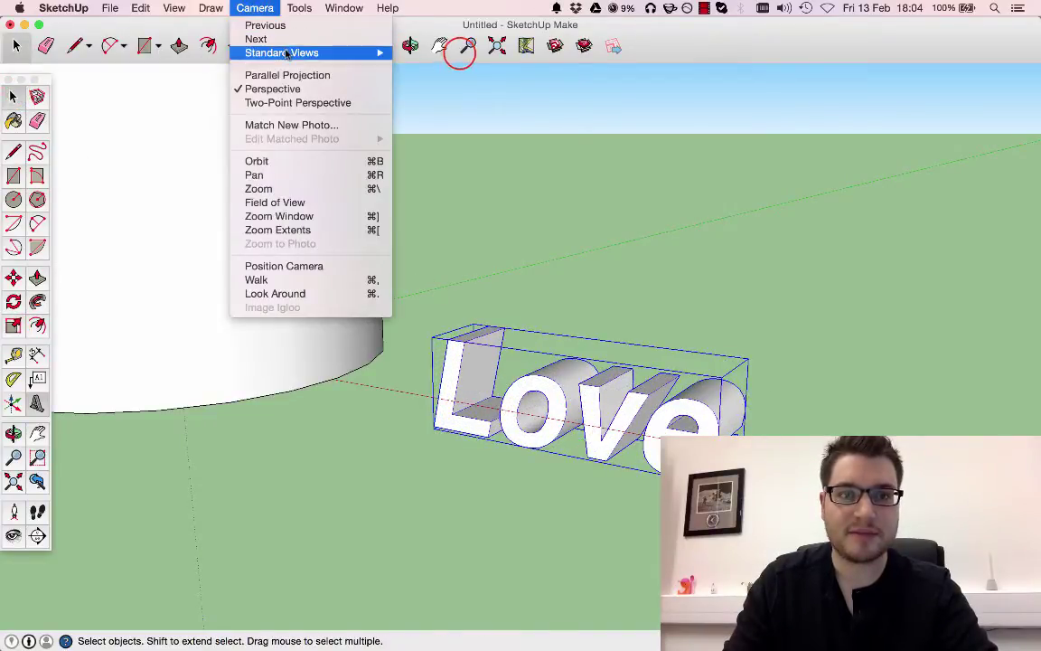
{"action": "mouse_move", "coordinate": [362, 52]}
{"action": "left_click", "coordinate": [461, 53]}
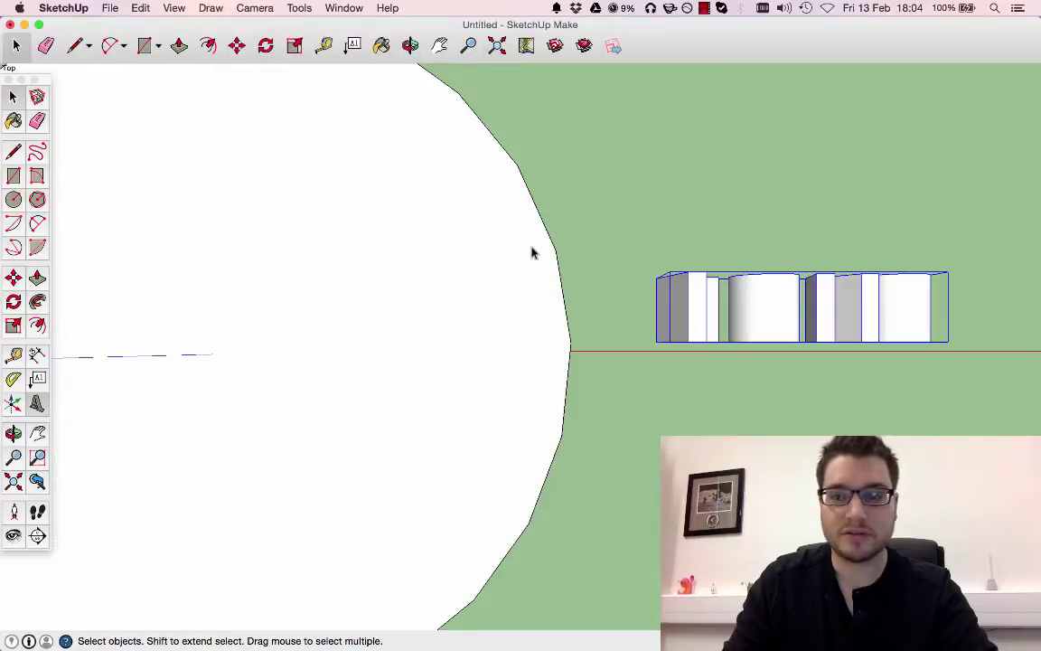
{"action": "left_click", "coordinate": [255, 7]}
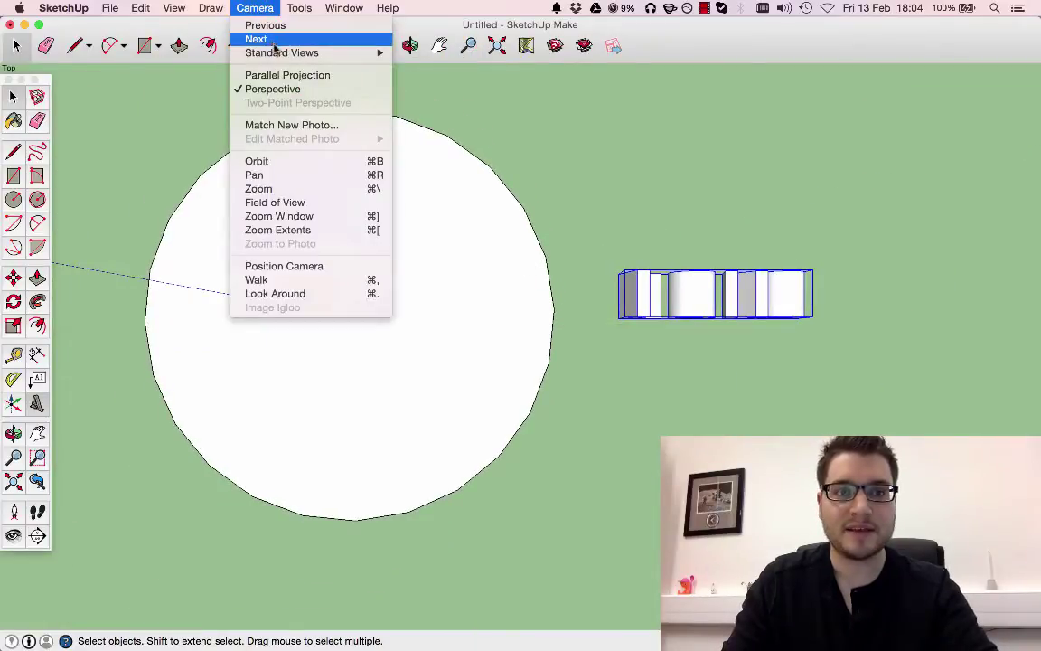
{"action": "mouse_move", "coordinate": [299, 53]}
{"action": "left_click", "coordinate": [421, 81]}
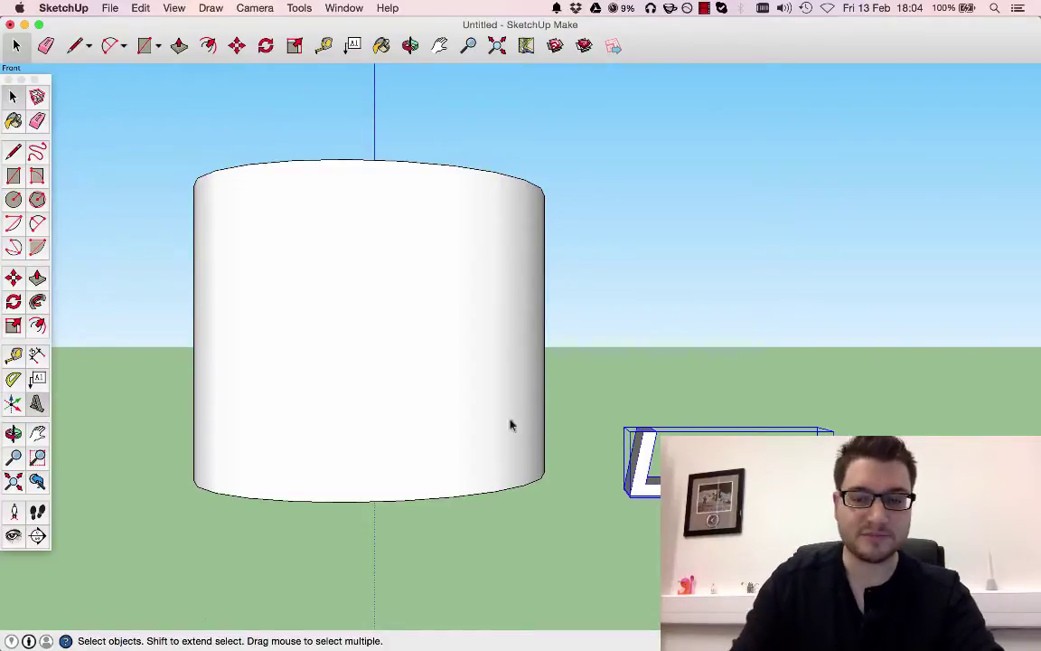
{"action": "left_click", "coordinate": [13, 174]}
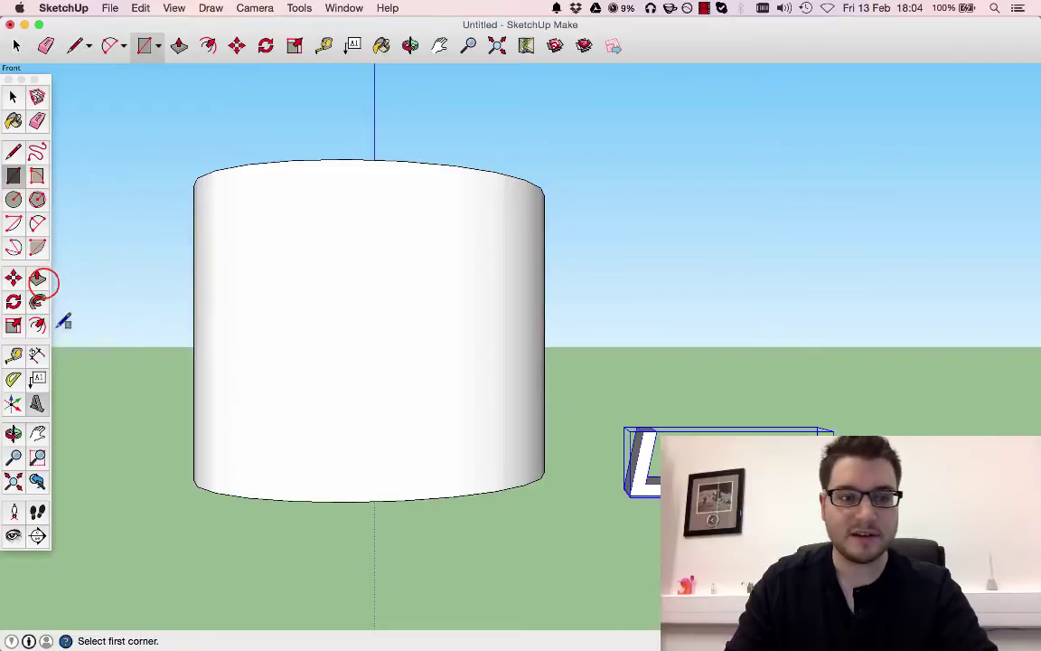
{"action": "left_click", "coordinate": [37, 278]}
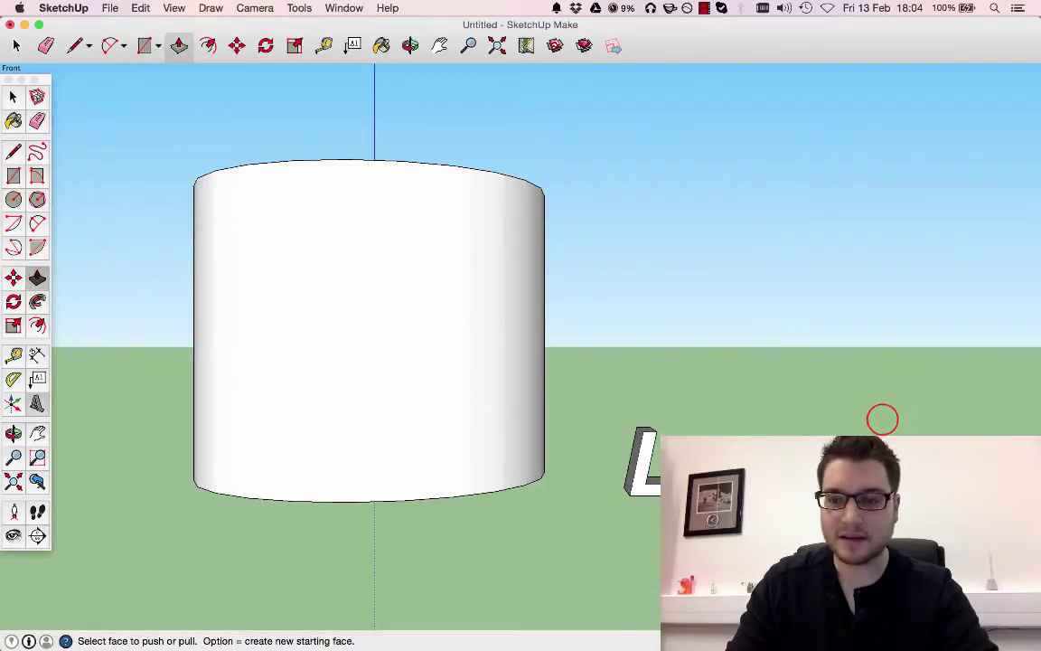
{"action": "left_click", "coordinate": [882, 420]}
{"action": "left_click", "coordinate": [882, 422]}
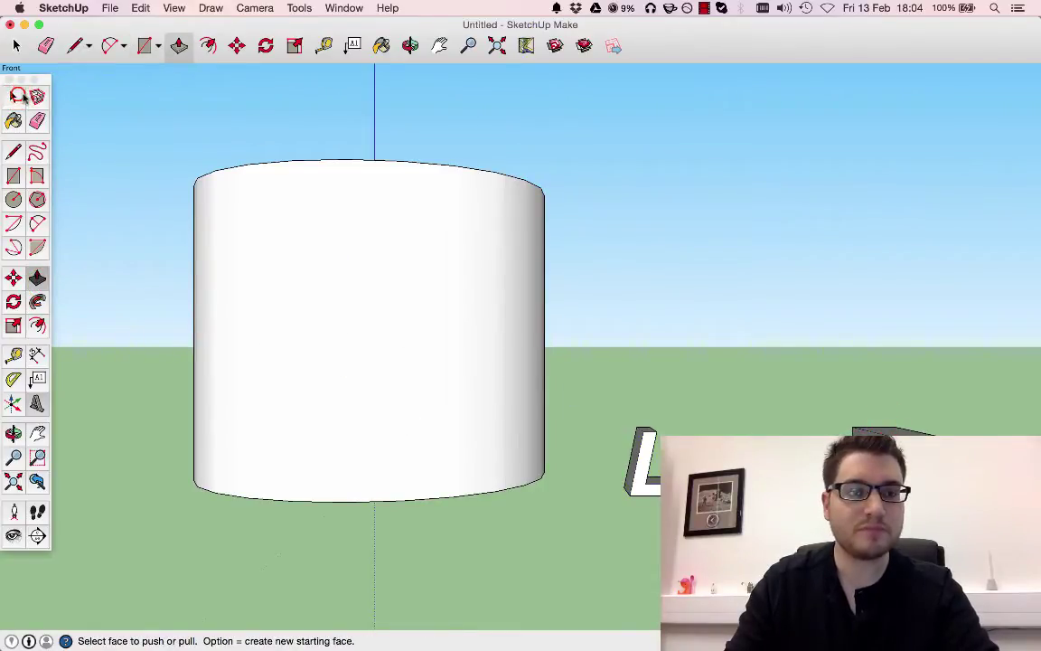
{"action": "left_click", "coordinate": [16, 95]}
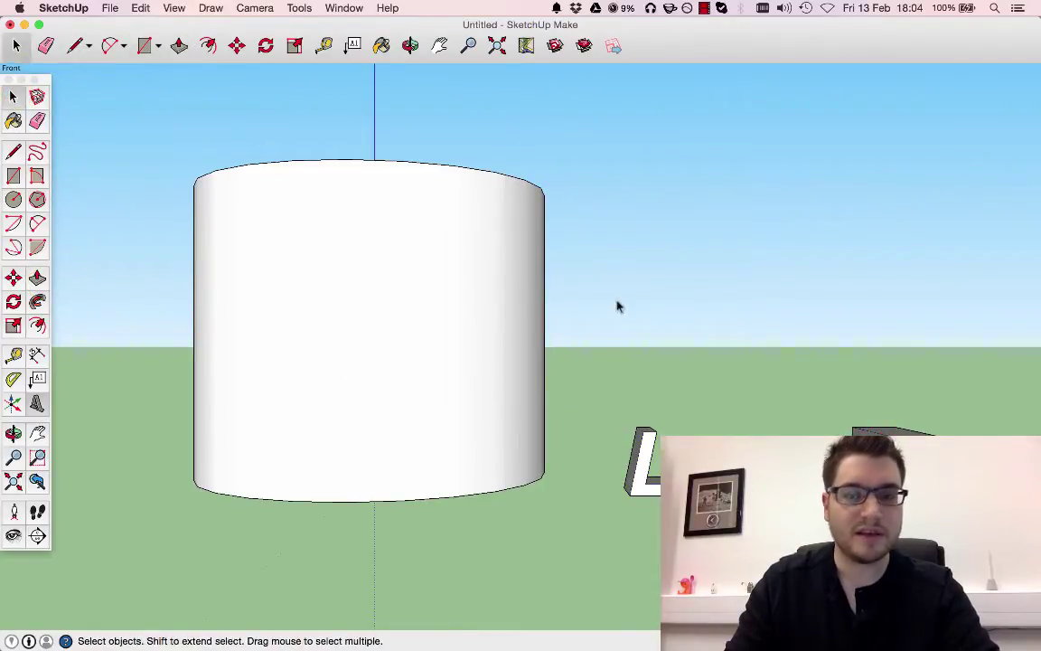
- Move the upright Love text along the red axis until it stands in front of the cylinder
{"action": "left_click", "coordinate": [15, 278]}
{"action": "left_click", "coordinate": [965, 437]}
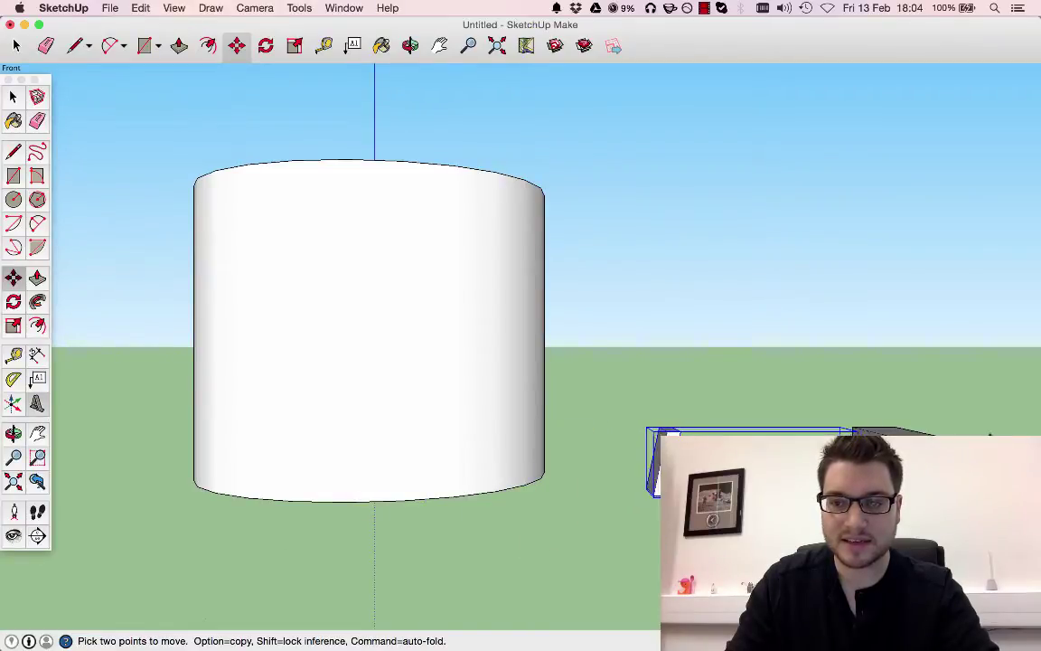
{"action": "left_click_drag", "start_coordinate": [827, 458], "coordinate": [445, 458]}
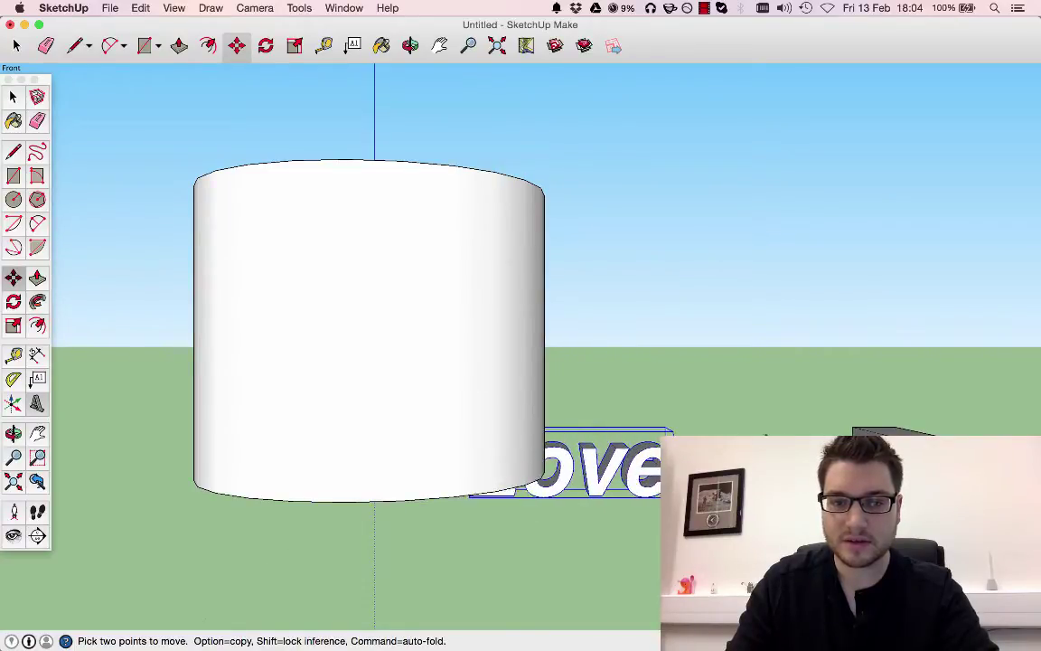
{"action": "middle_click_drag", "start_coordinate": [731, 429], "coordinate": [552, 484]}
{"action": "scroll", "coordinate": [552, 484], "scroll_direction": "down", "scroll_amount": 3}
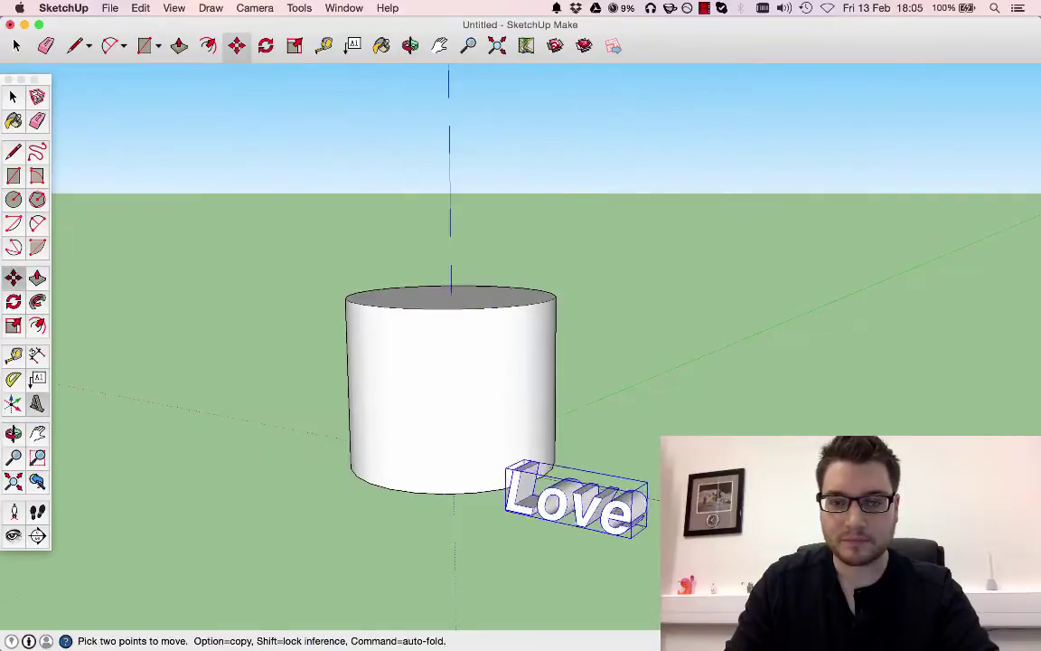
{"action": "scroll", "coordinate": [723, 470], "scroll_direction": "down", "scroll_amount": 2}
{"action": "scroll", "coordinate": [678, 483], "scroll_direction": "down", "scroll_amount": 1}
{"action": "scroll", "coordinate": [705, 485], "scroll_direction": "down", "scroll_amount": 1}
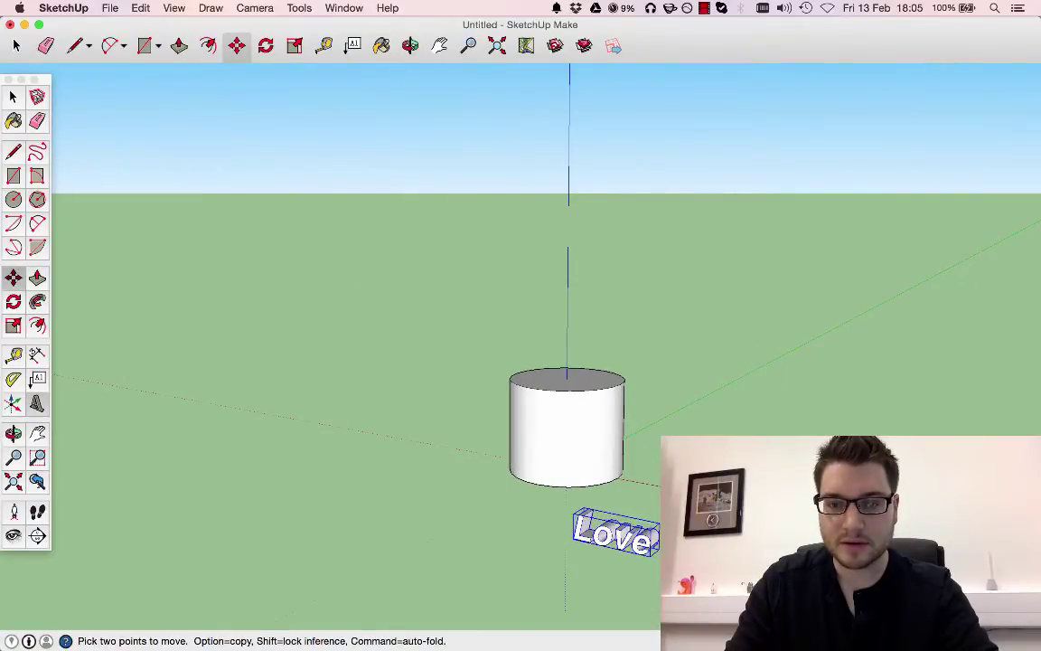
{"action": "middle_click_drag", "start_coordinate": [678, 502], "coordinate": [701, 535]}
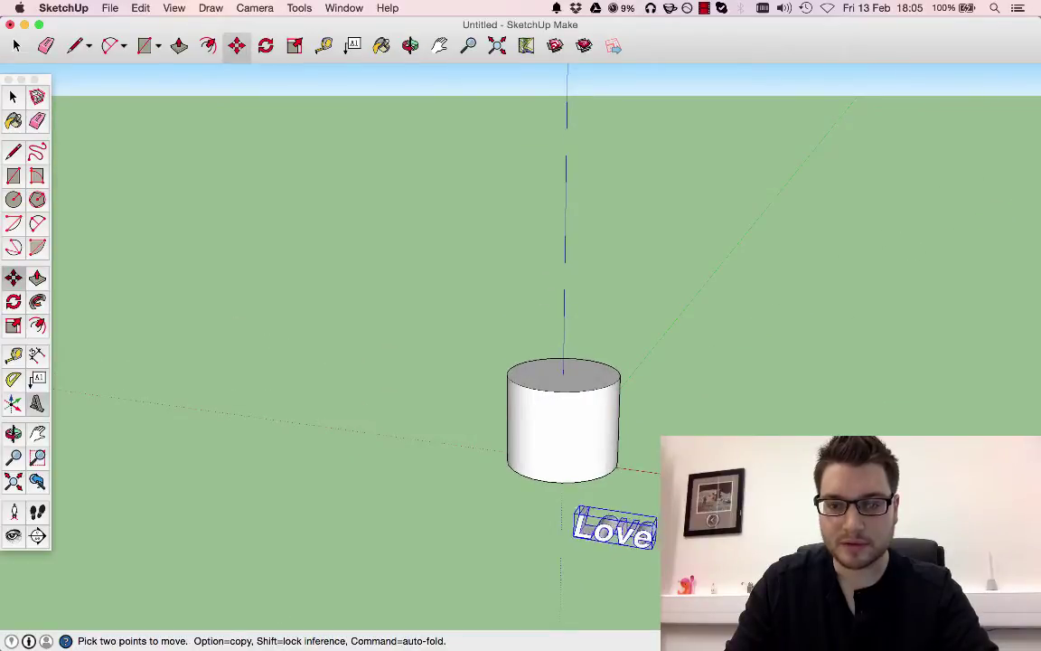
{"action": "left_click", "coordinate": [624, 491]}
{"action": "left_click_drag", "start_coordinate": [623, 491], "coordinate": [622, 490]}
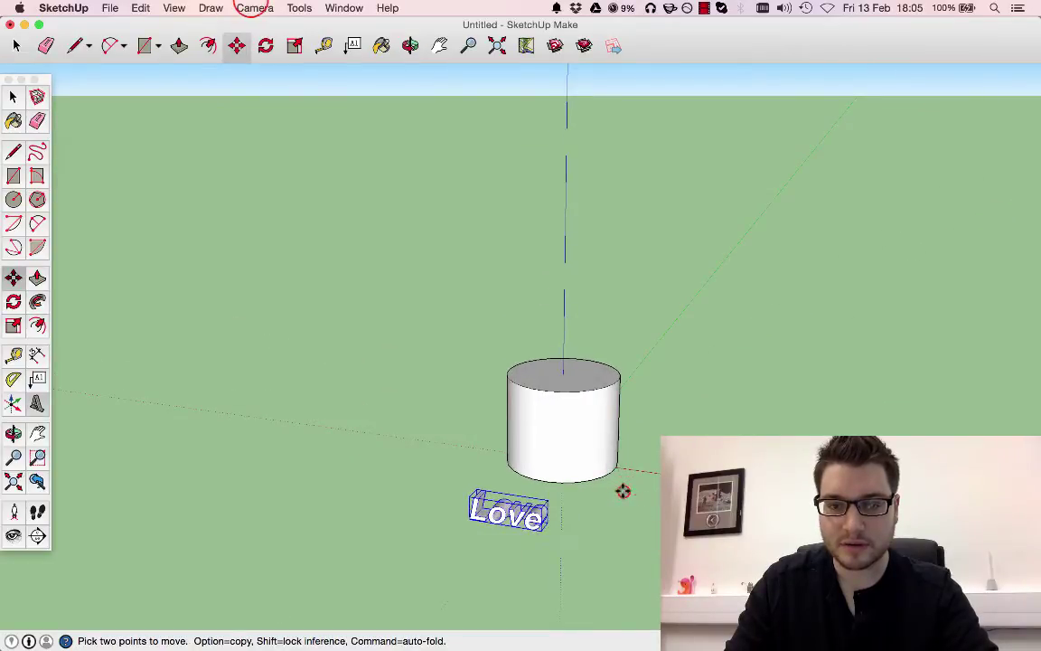
- In the standard Top view, move the Love text back until its letters run into the cylinder's near side, roughly centred
{"action": "left_click", "coordinate": [255, 7]}
{"action": "mouse_move", "coordinate": [262, 56]}
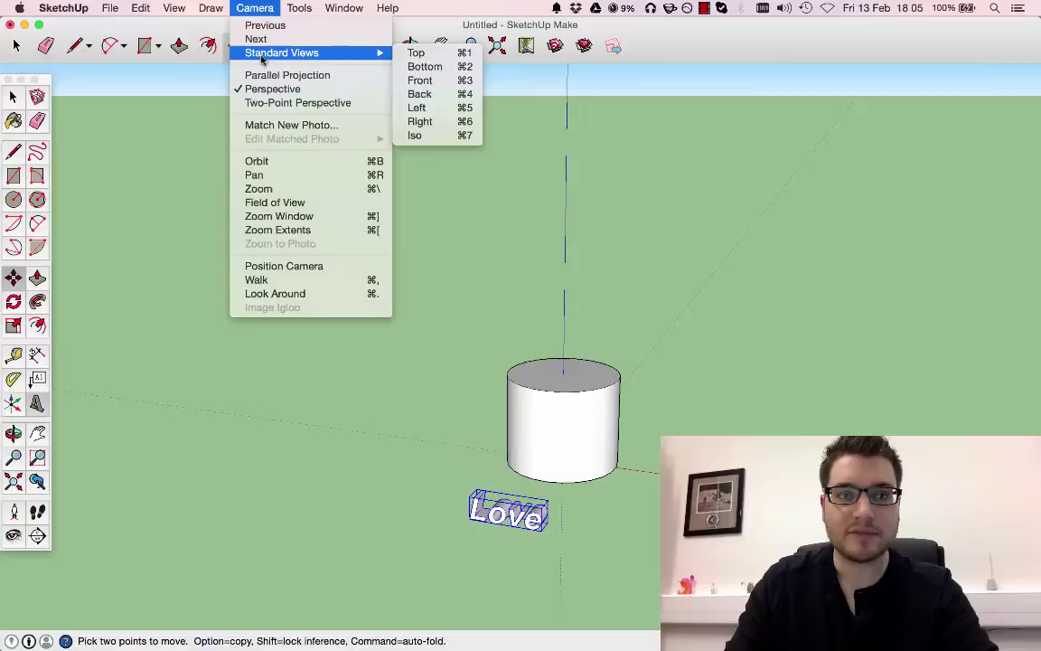
{"action": "left_click", "coordinate": [427, 53]}
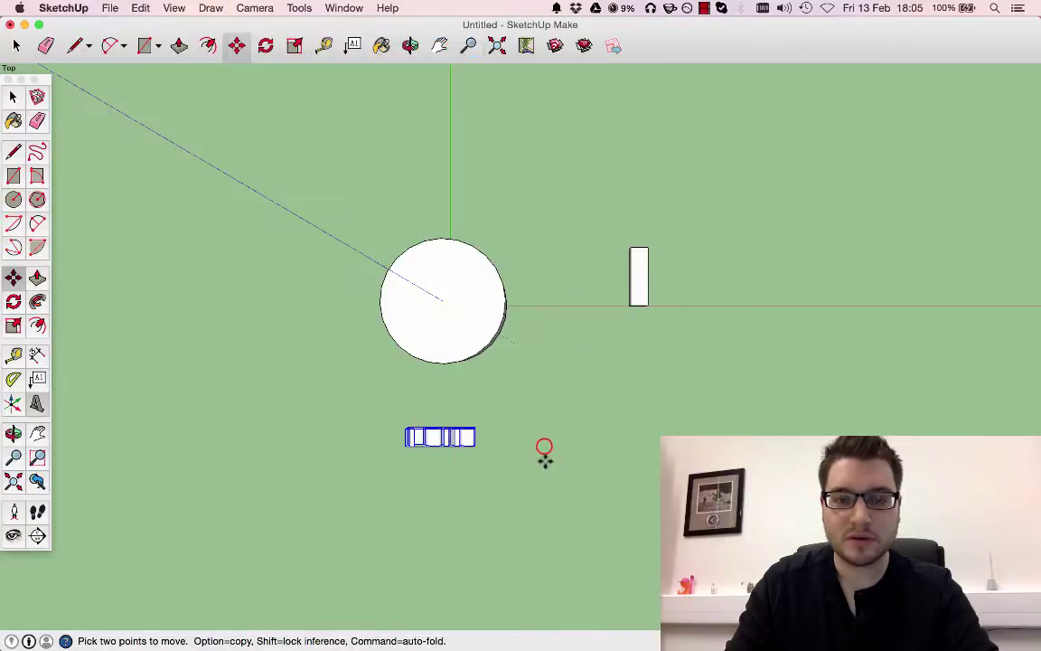
{"action": "left_click_drag", "start_coordinate": [542, 431], "coordinate": [546, 389]}
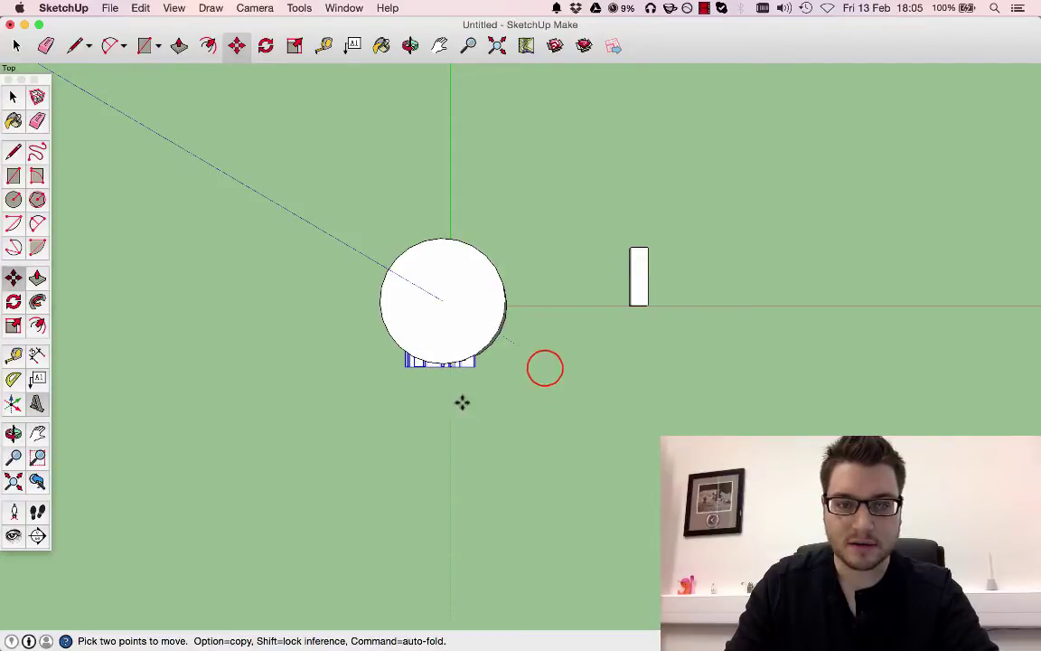
{"action": "scroll", "coordinate": [424, 343], "scroll_direction": "up", "scroll_amount": 10}
{"action": "middle_click_drag", "start_coordinate": [637, 407], "coordinate": [549, 478]}
{"action": "left_click_drag", "start_coordinate": [498, 484], "coordinate": [529, 485]}
{"action": "mouse_move", "coordinate": [709, 430]}
{"action": "left_mouse_down"}
{"action": "mouse_move", "coordinate": [709, 445]}
{"action": "mouse_move", "coordinate": [709, 433]}
{"action": "left_mouse_up"}
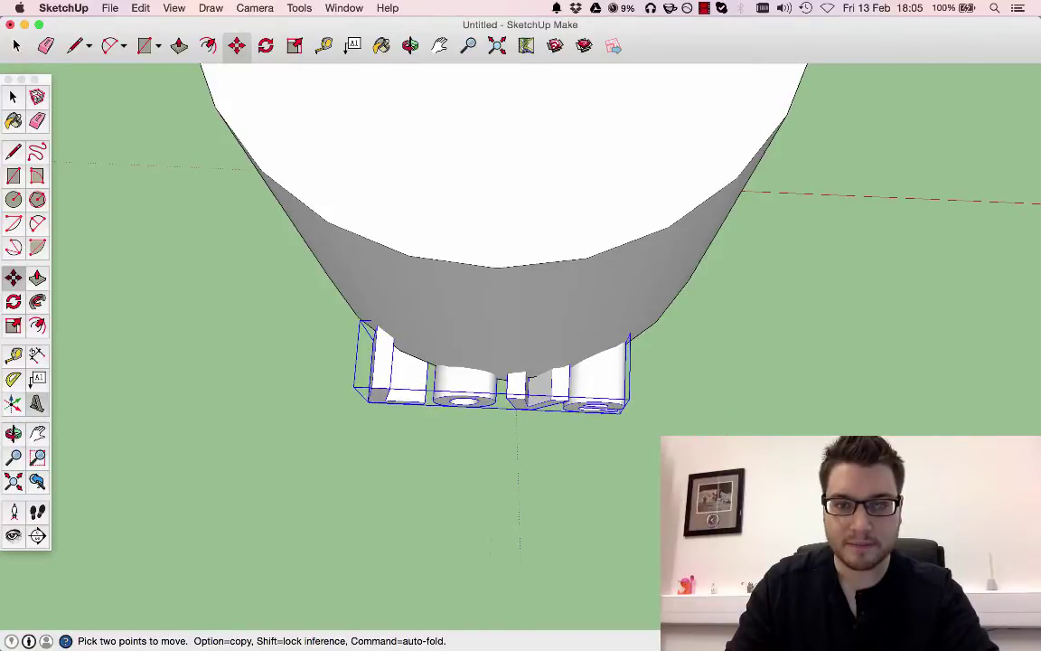
- Raise the Love text vertically to about the middle of the cylinder's height
{"action": "middle_click_drag", "start_coordinate": [710, 432], "coordinate": [855, 419]}
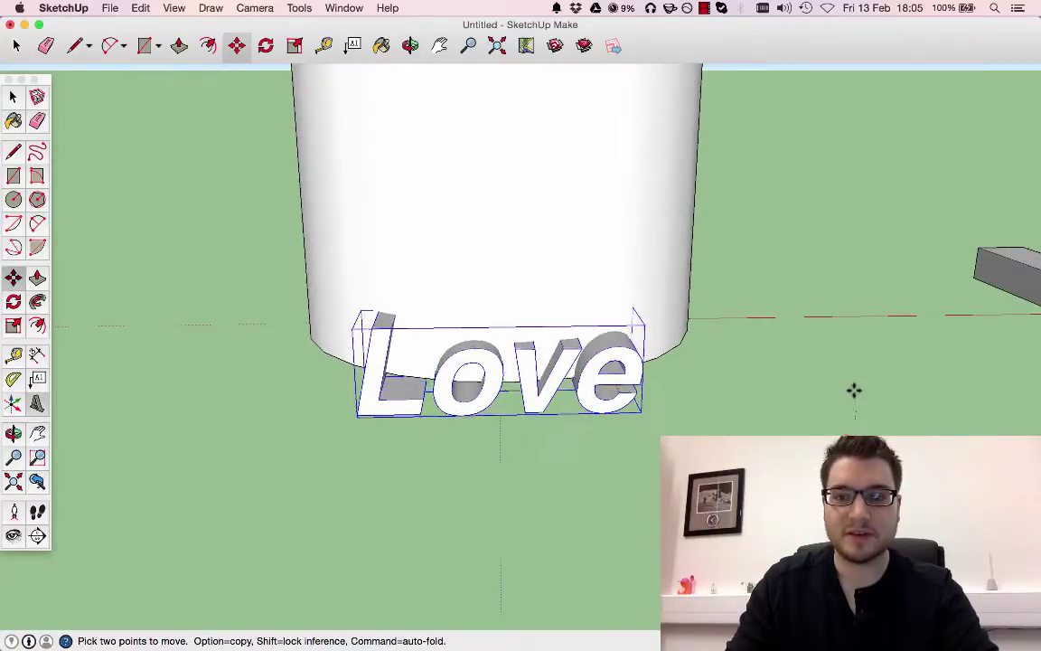
{"action": "left_click_drag", "start_coordinate": [854, 391], "coordinate": [880, 197]}
{"action": "scroll", "coordinate": [877, 368], "scroll_direction": "down", "scroll_amount": 3}
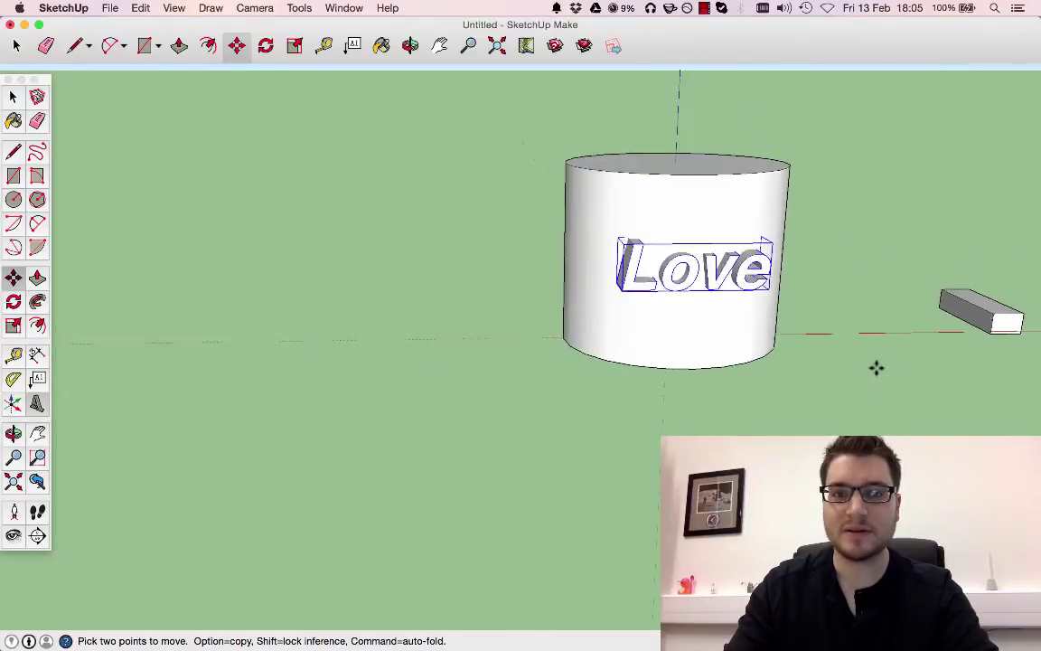
- Push the Love text deeper into the cylinder so the letters protrude less from its curved side
{"action": "mouse_move", "coordinate": [729, 416]}
{"action": "middle_mouse_down"}
{"action": "mouse_move", "coordinate": [825, 414]}
{"action": "mouse_move", "coordinate": [785, 432]}
{"action": "mouse_move", "coordinate": [823, 314]}
{"action": "mouse_move", "coordinate": [816, 431]}
{"action": "mouse_move", "coordinate": [651, 433]}
{"action": "middle_mouse_up"}
{"action": "key", "text": "m"}
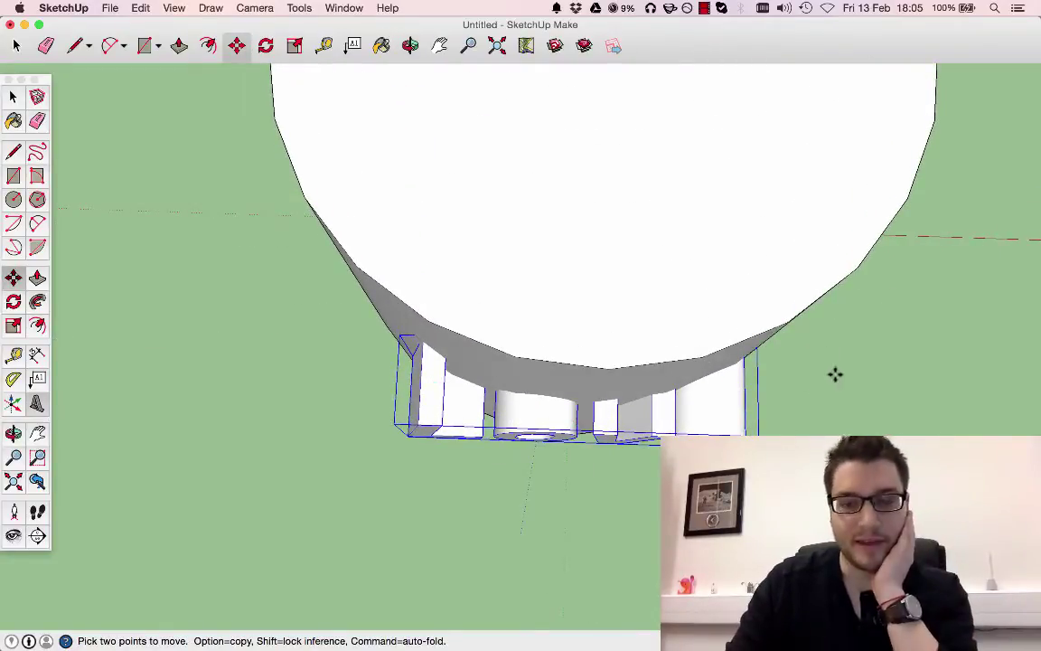
{"action": "middle_click_drag", "start_coordinate": [835, 375], "coordinate": [587, 262]}
{"action": "key", "text": "space"}
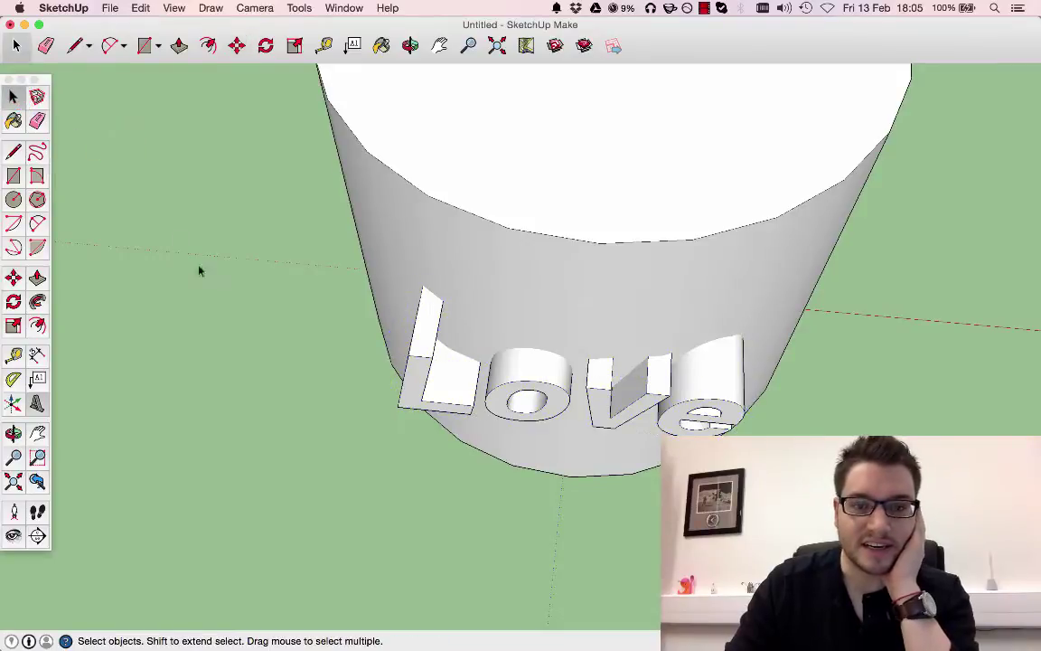
{"action": "scroll", "coordinate": [199, 270], "scroll_direction": "down", "scroll_amount": 5}
{"action": "middle_click_drag", "start_coordinate": [560, 257], "coordinate": [676, 323]}
{"action": "scroll", "coordinate": [678, 335], "scroll_direction": "up", "scroll_amount": 5}
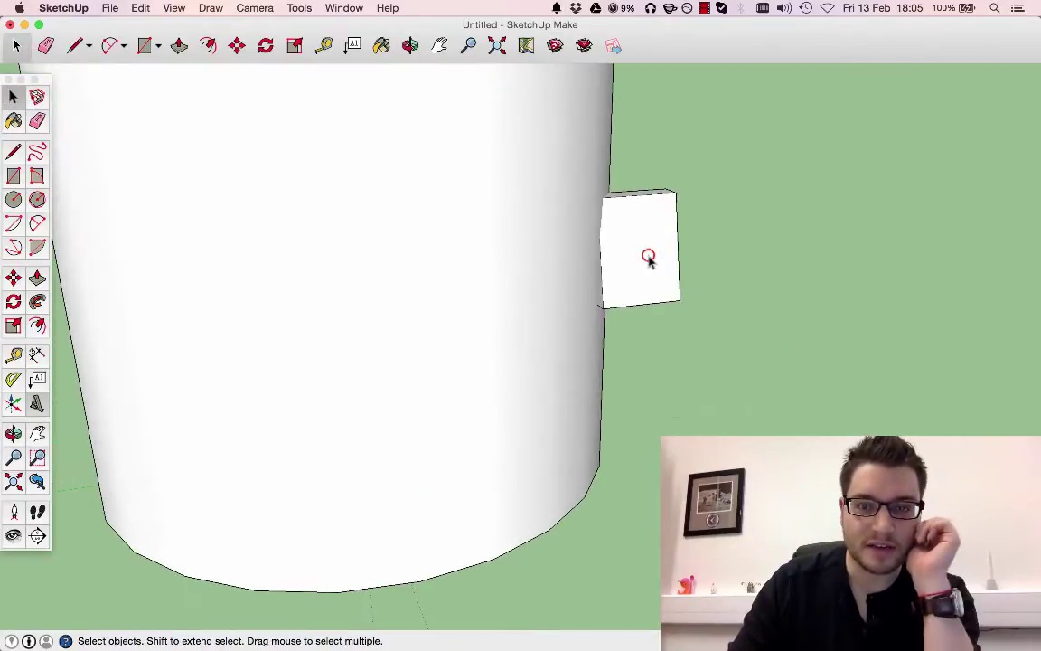
{"action": "key", "text": "m"}
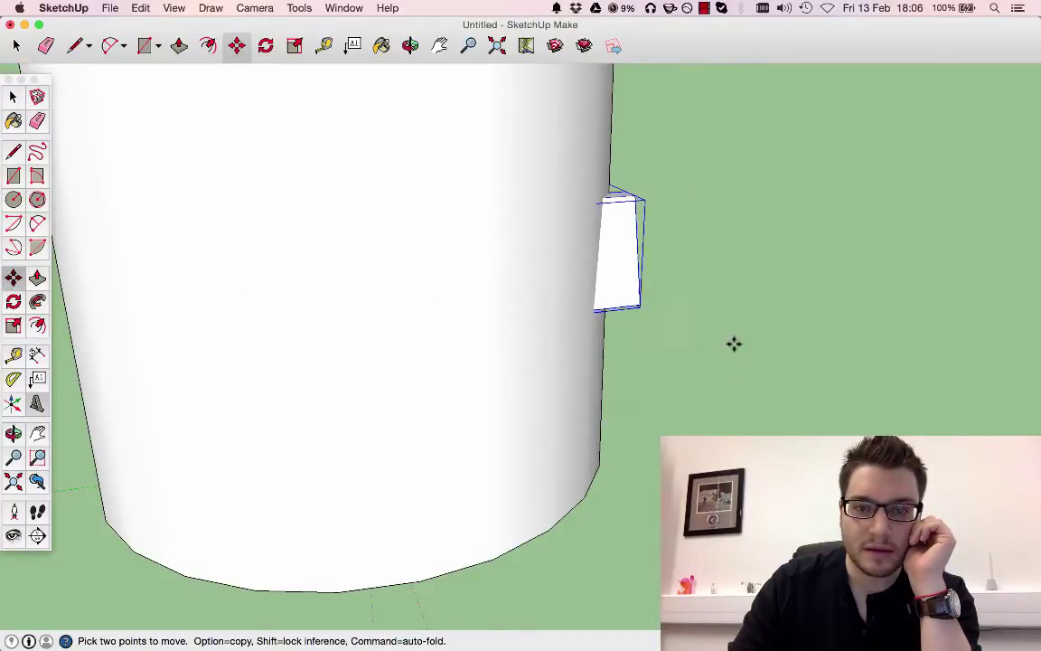
{"action": "mouse_move", "coordinate": [734, 343]}
{"action": "left_mouse_down"}
{"action": "mouse_move", "coordinate": [770, 337]}
{"action": "mouse_move", "coordinate": [735, 346]}
{"action": "left_mouse_up"}
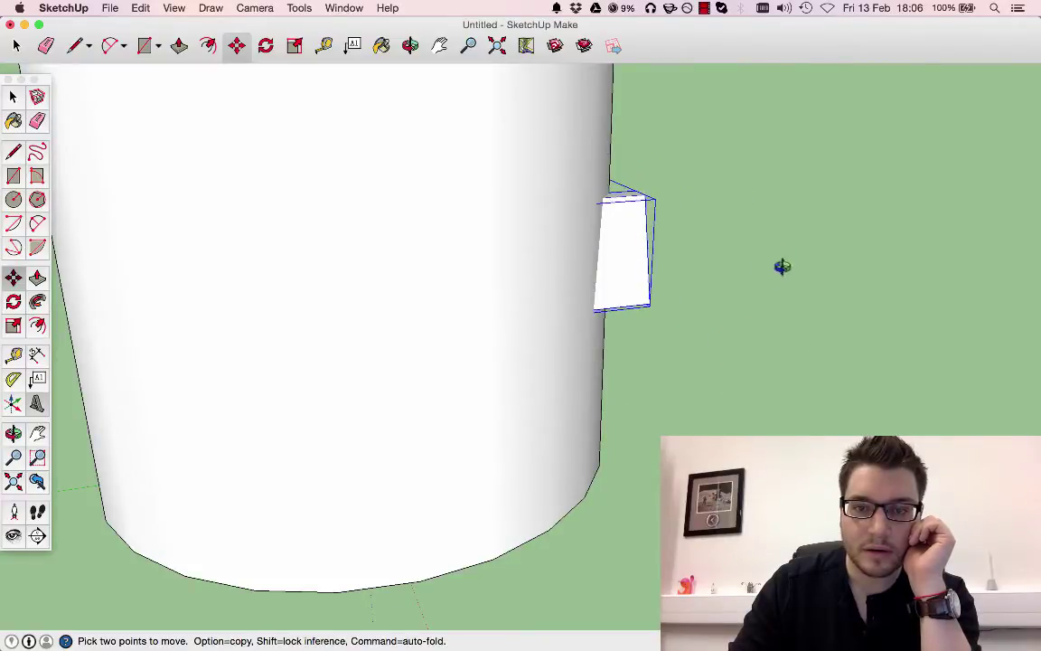
- Nudge the Love text into its final position on the cylinder's front, then deselect it
{"action": "middle_click_drag", "start_coordinate": [781, 267], "coordinate": [519, 350]}
{"action": "left_click_drag", "start_coordinate": [727, 349], "coordinate": [741, 351]}
{"action": "middle_click_drag", "start_coordinate": [733, 378], "coordinate": [452, 415]}
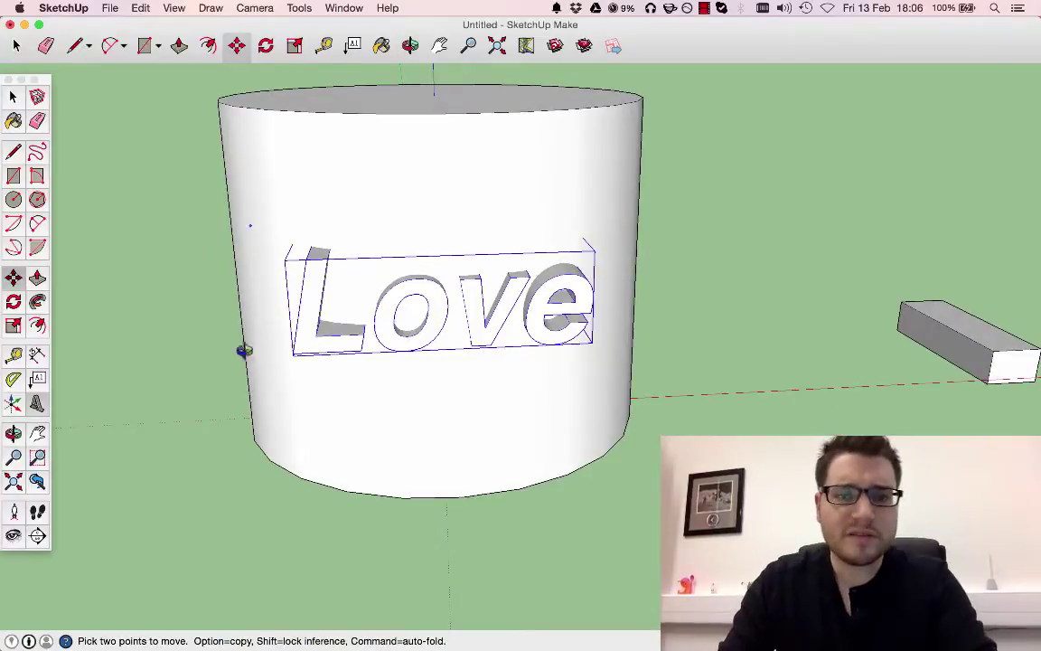
{"action": "middle_click_drag", "start_coordinate": [241, 349], "coordinate": [337, 228]}
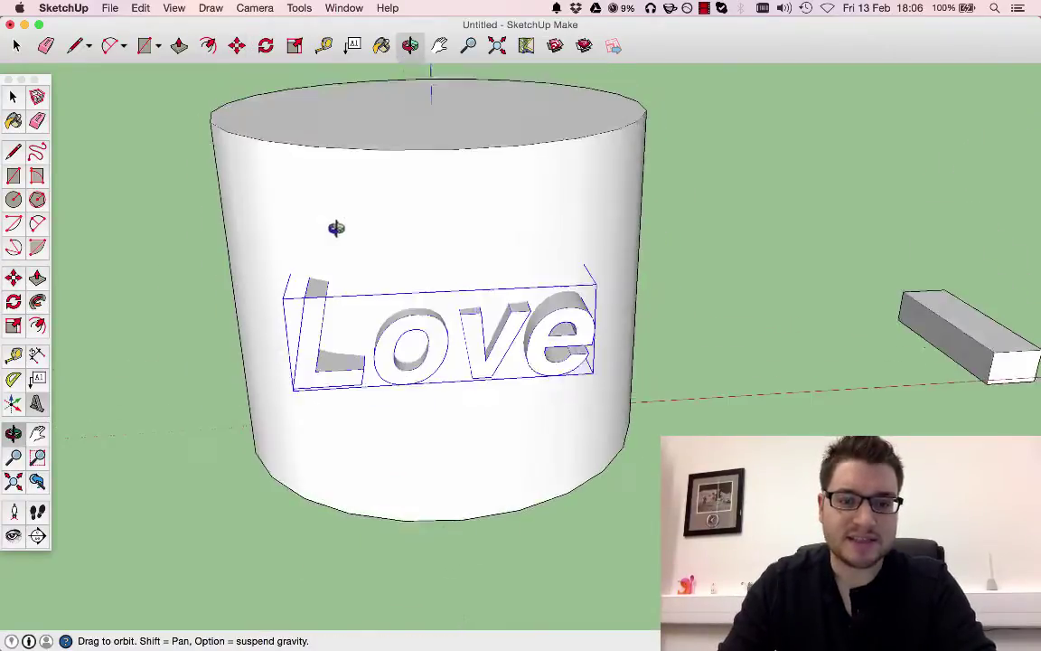
{"action": "key", "text": "space"}
{"action": "left_click", "coordinate": [704, 288]}
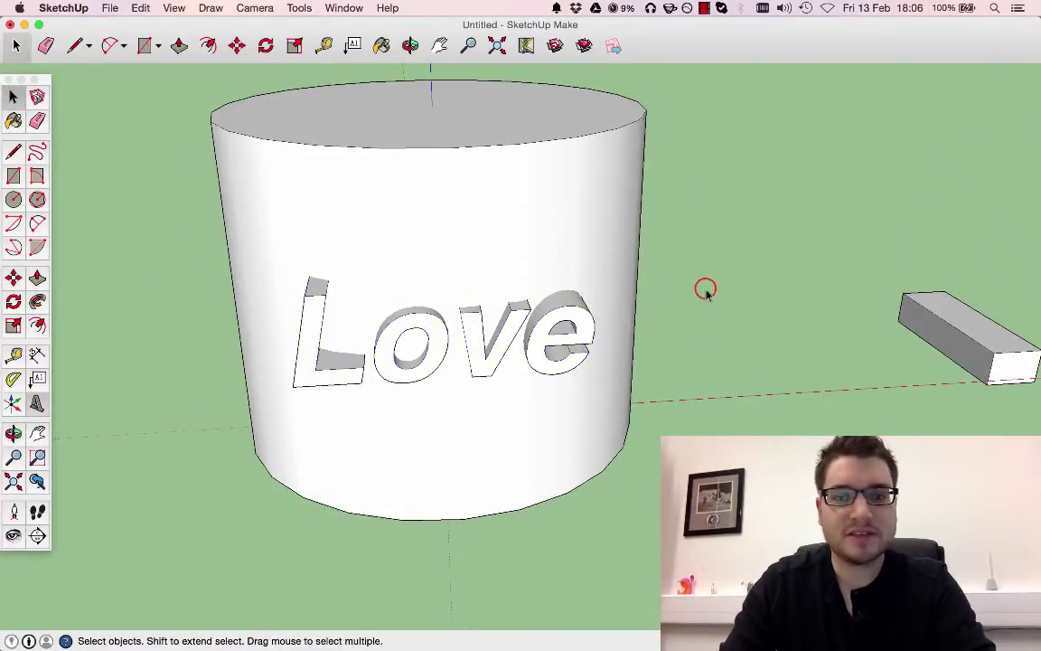
{"action": "middle_click_drag", "start_coordinate": [687, 361], "coordinate": [804, 425]}
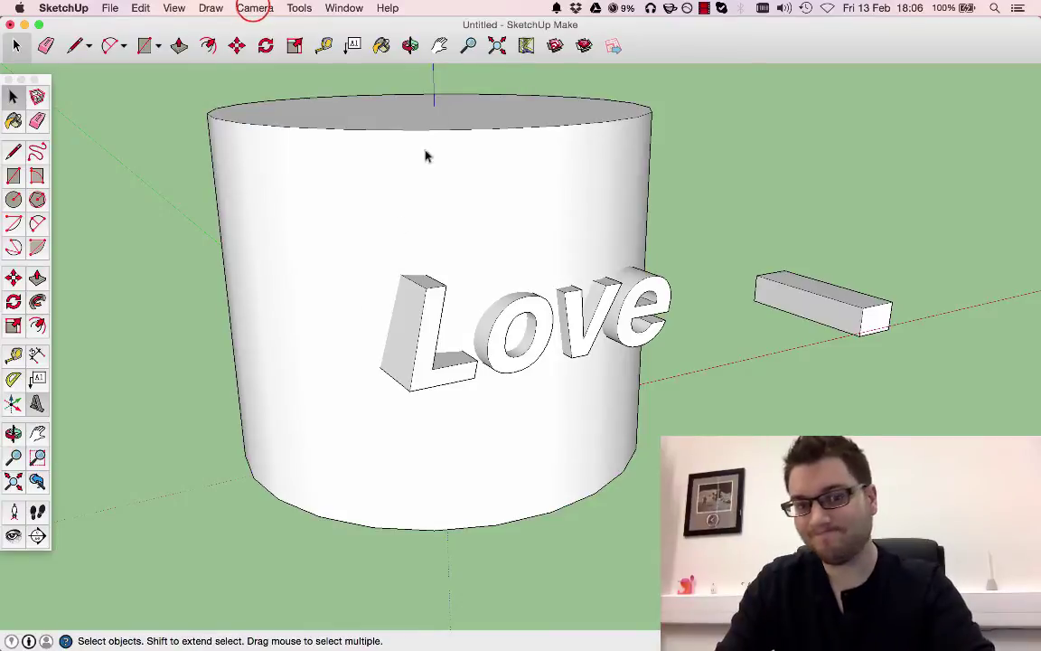
- In the standard Bottom view, draw a short line along the red axis outward from the edge of the cylinder's base
{"action": "left_click", "coordinate": [255, 8]}
{"action": "mouse_move", "coordinate": [379, 52]}
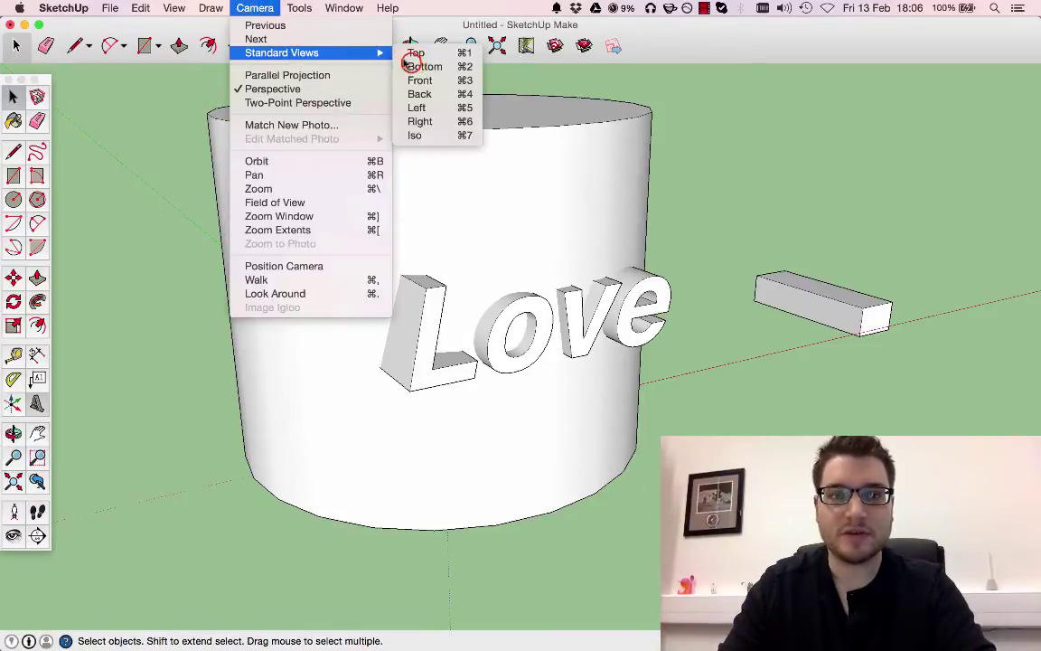
{"action": "left_click", "coordinate": [417, 66]}
{"action": "scroll", "coordinate": [374, 331], "scroll_direction": "down", "scroll_amount": 3}
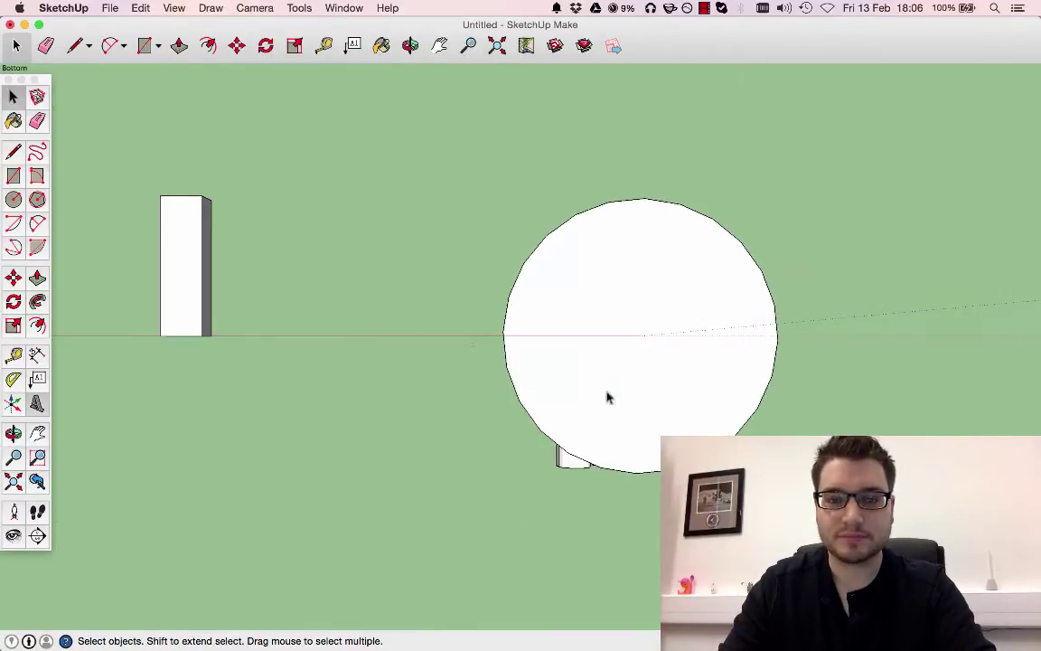
{"action": "scroll", "coordinate": [714, 421], "scroll_direction": "down", "scroll_amount": 1}
{"action": "scroll", "coordinate": [795, 497], "scroll_direction": "up", "scroll_amount": 3}
{"action": "mouse_move", "coordinate": [724, 438]}
{"action": "middle_mouse_down"}
{"action": "mouse_move", "coordinate": [725, 402]}
{"action": "mouse_move", "coordinate": [721, 430]}
{"action": "middle_mouse_up"}
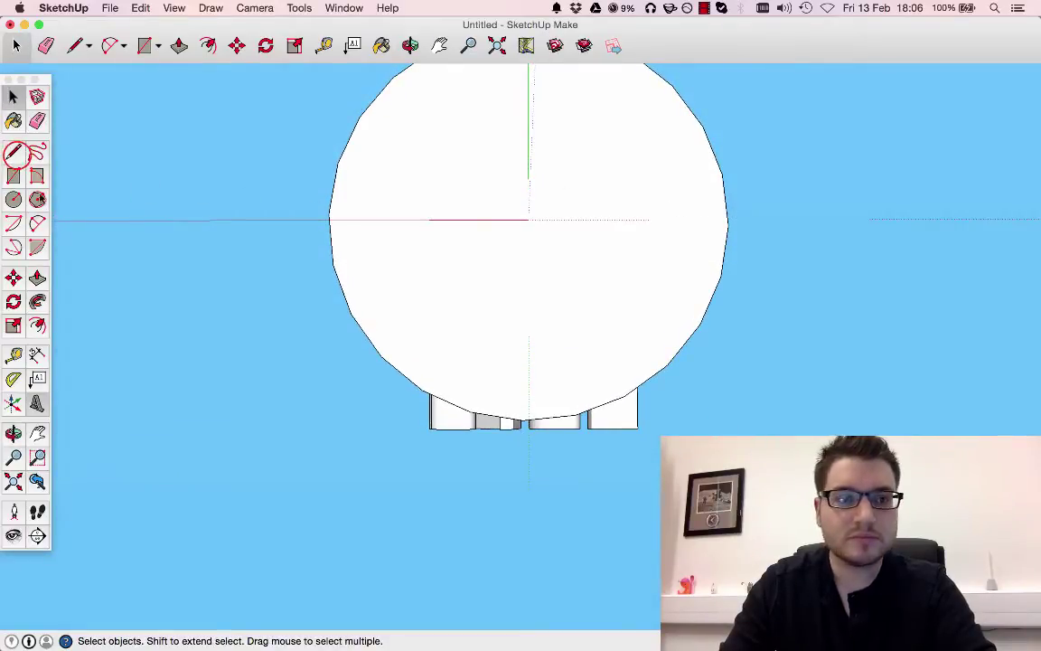
{"action": "key", "text": "l"}
{"action": "scroll", "coordinate": [350, 226], "scroll_direction": "up", "scroll_amount": 3}
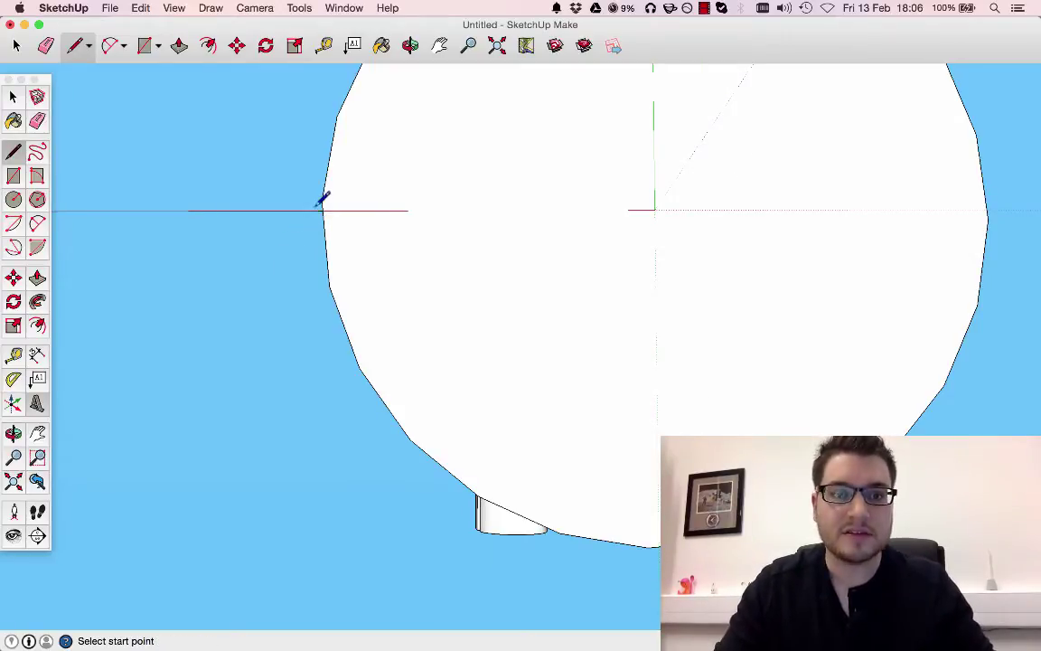
{"action": "scroll", "coordinate": [323, 199], "scroll_direction": "up", "scroll_amount": 5}
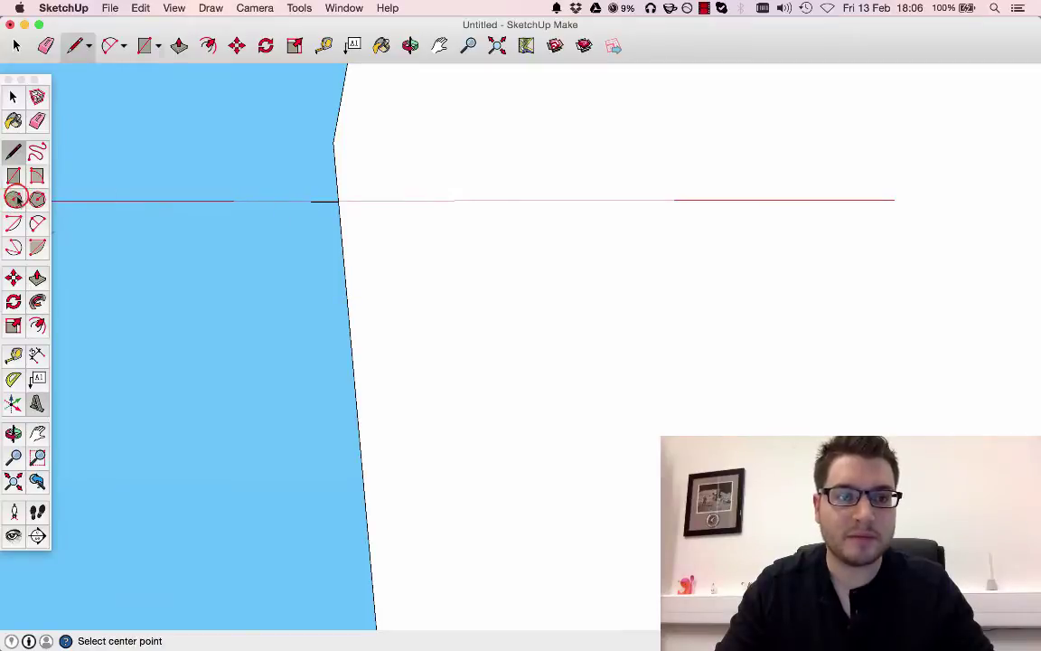
- Draw two circles from the base's centre, one reaching the short line's outer end and a larger one extending beyond the letters
{"action": "scroll", "coordinate": [360, 262], "scroll_direction": "down", "scroll_amount": 5}
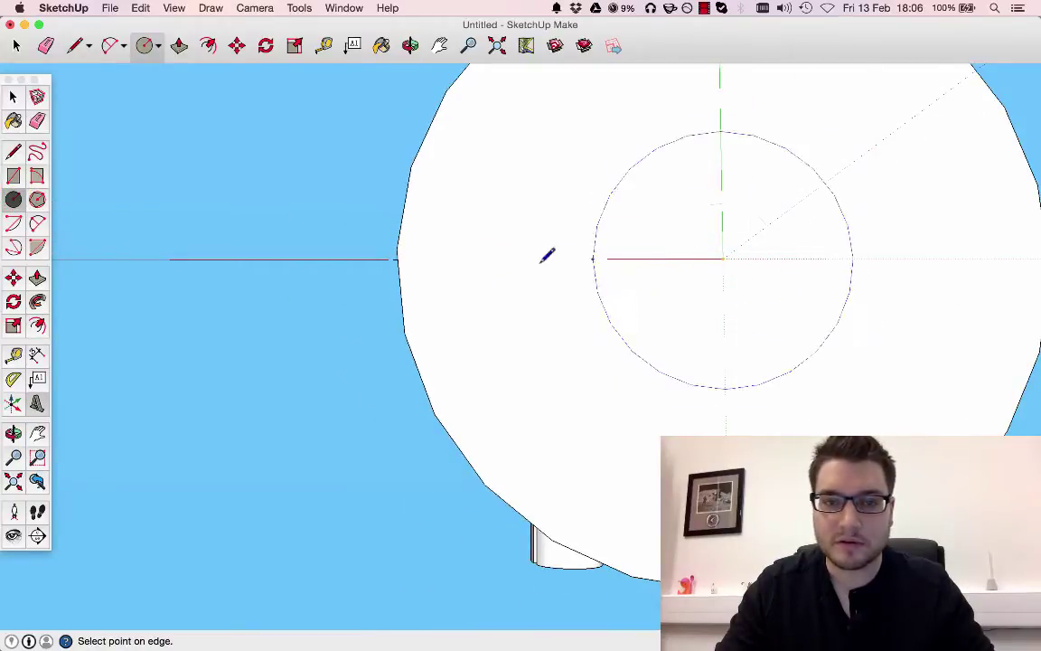
{"action": "scroll", "coordinate": [401, 248], "scroll_direction": "up", "scroll_amount": 5}
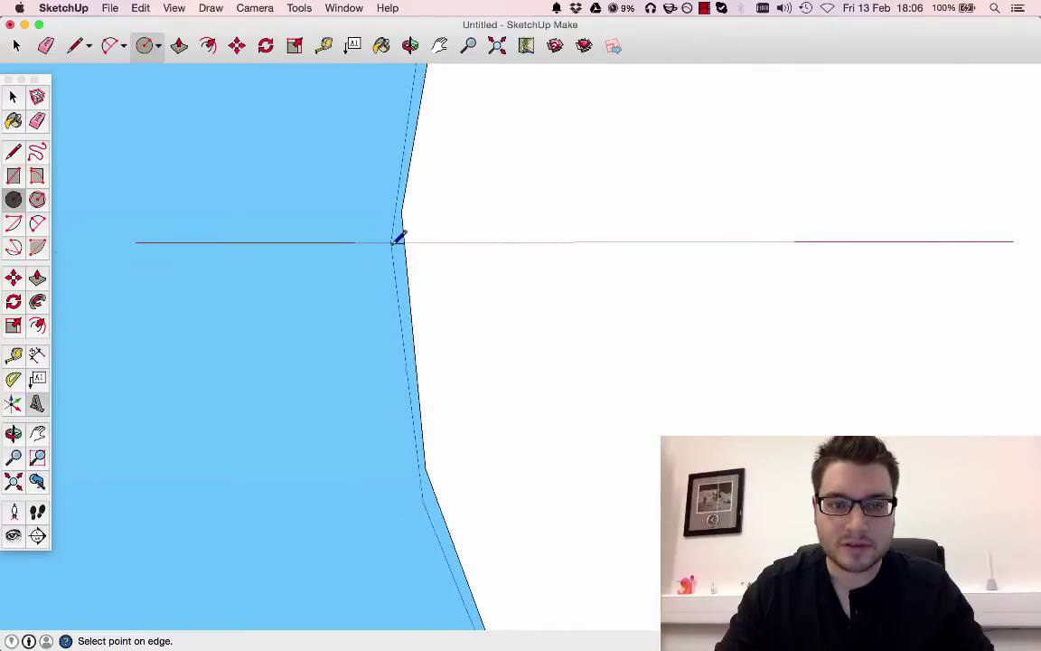
{"action": "left_click", "coordinate": [393, 242]}
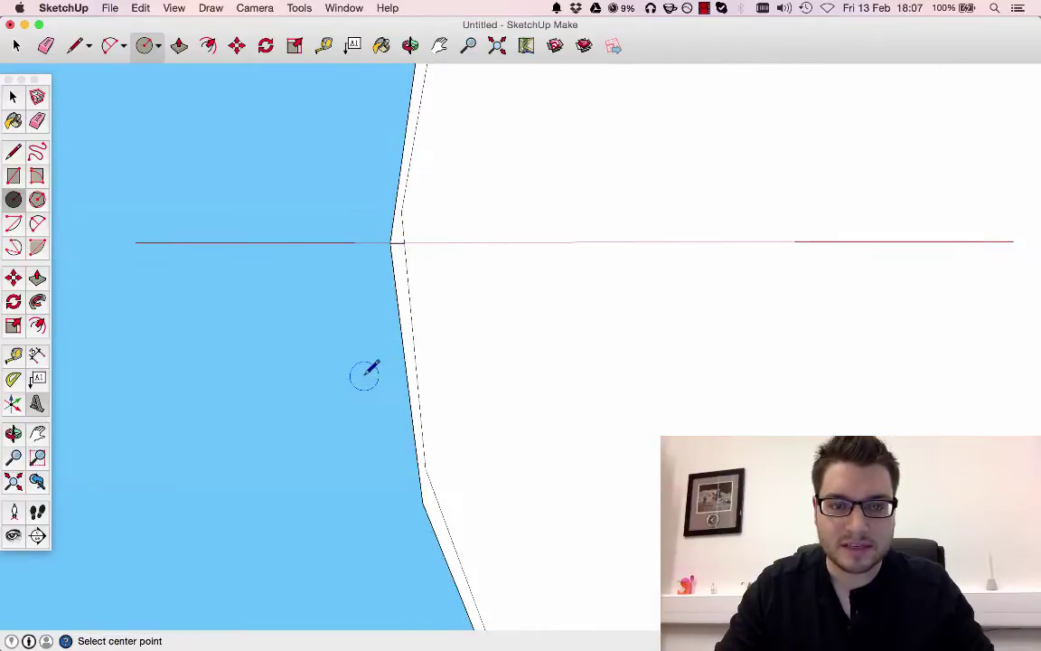
{"action": "scroll", "coordinate": [365, 375], "scroll_direction": "down", "scroll_amount": 6}
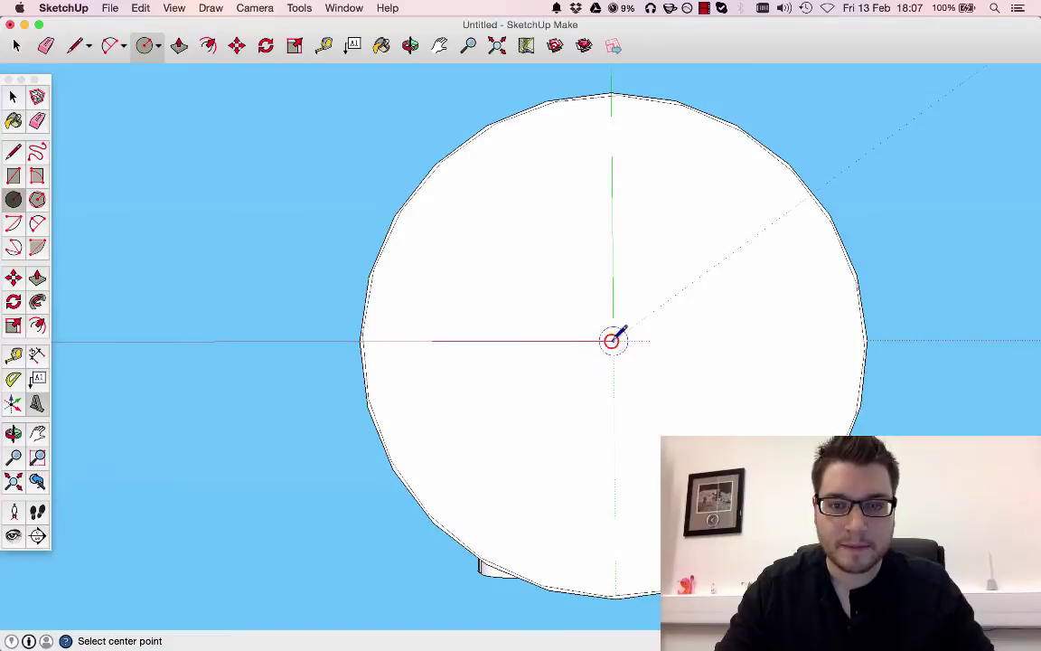
{"action": "left_click", "coordinate": [335, 327]}
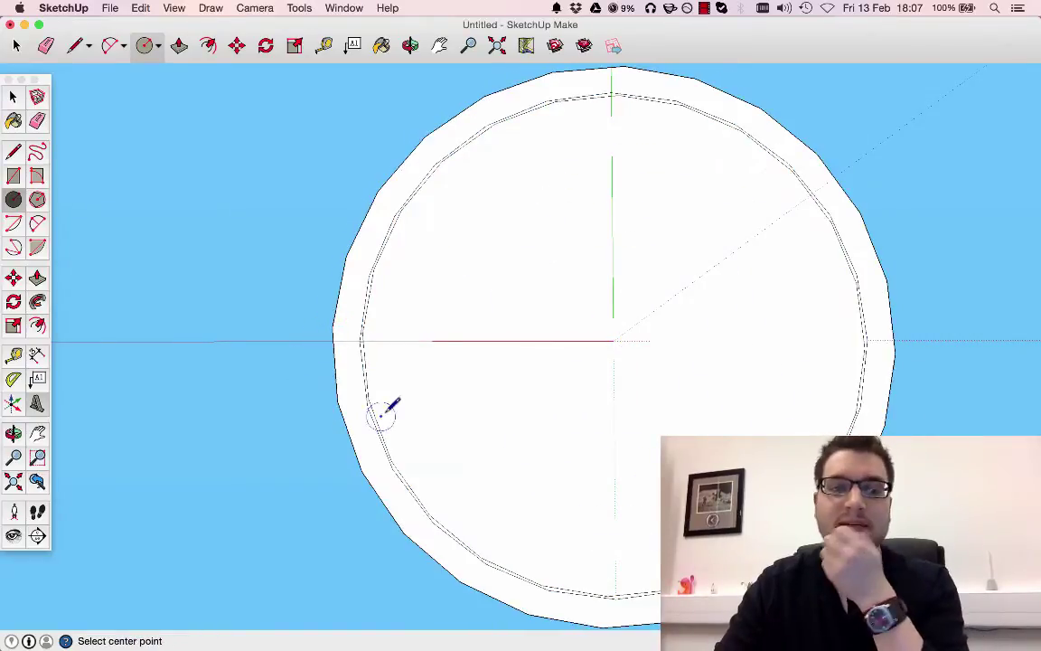
- Select the base disc, the thin gap ring and the outer ring in turn to check the separate faces
{"action": "key", "text": "space"}
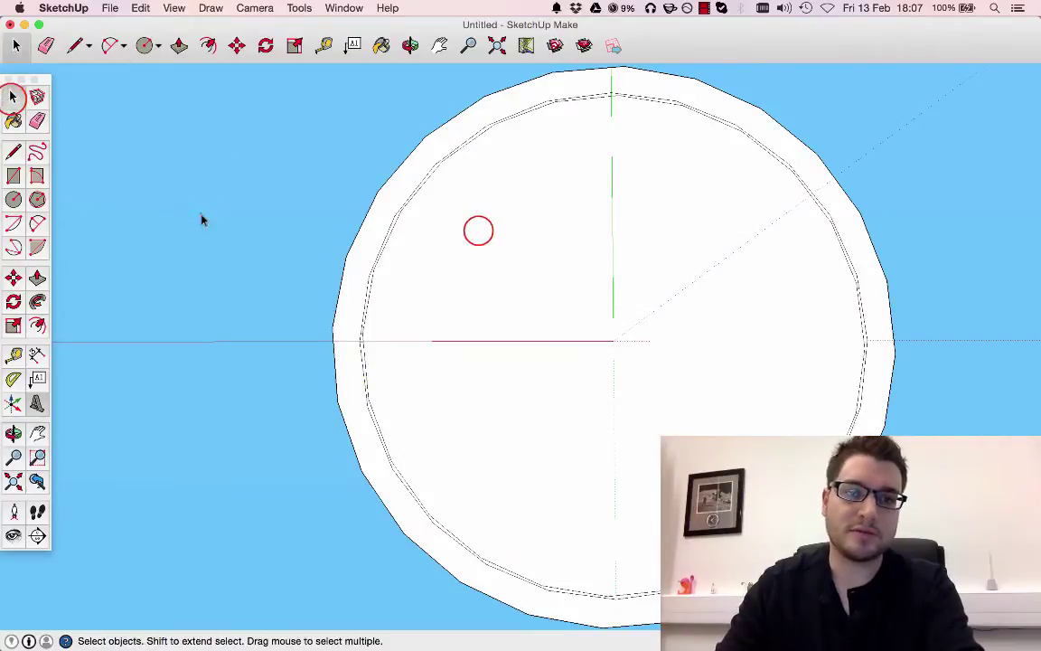
{"action": "left_click", "coordinate": [488, 228]}
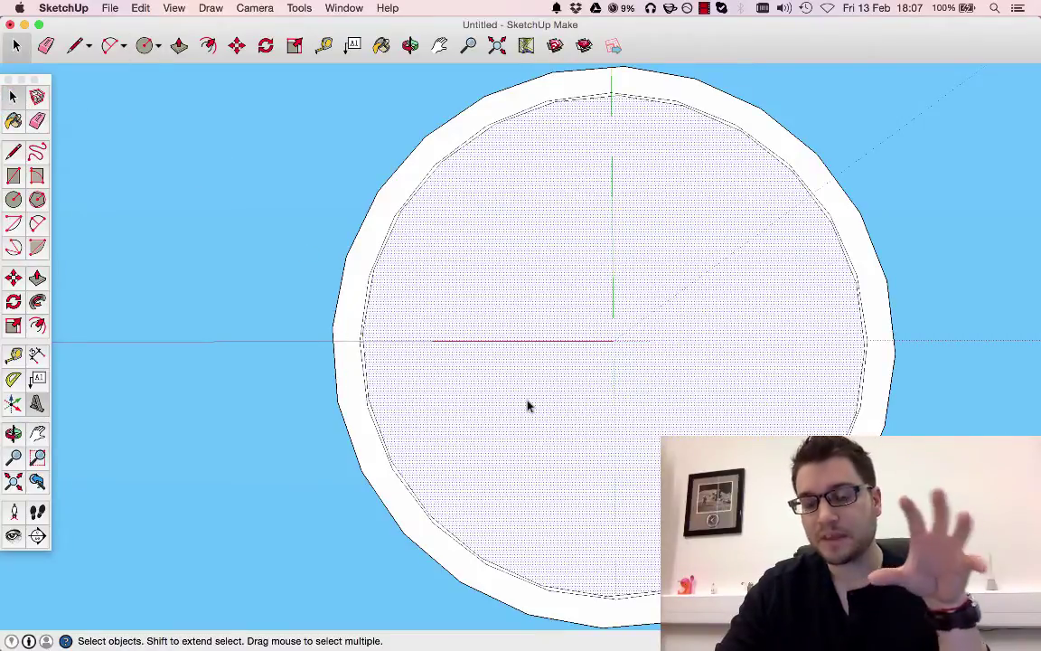
{"action": "middle_click_drag", "start_coordinate": [614, 326], "coordinate": [470, 143]}
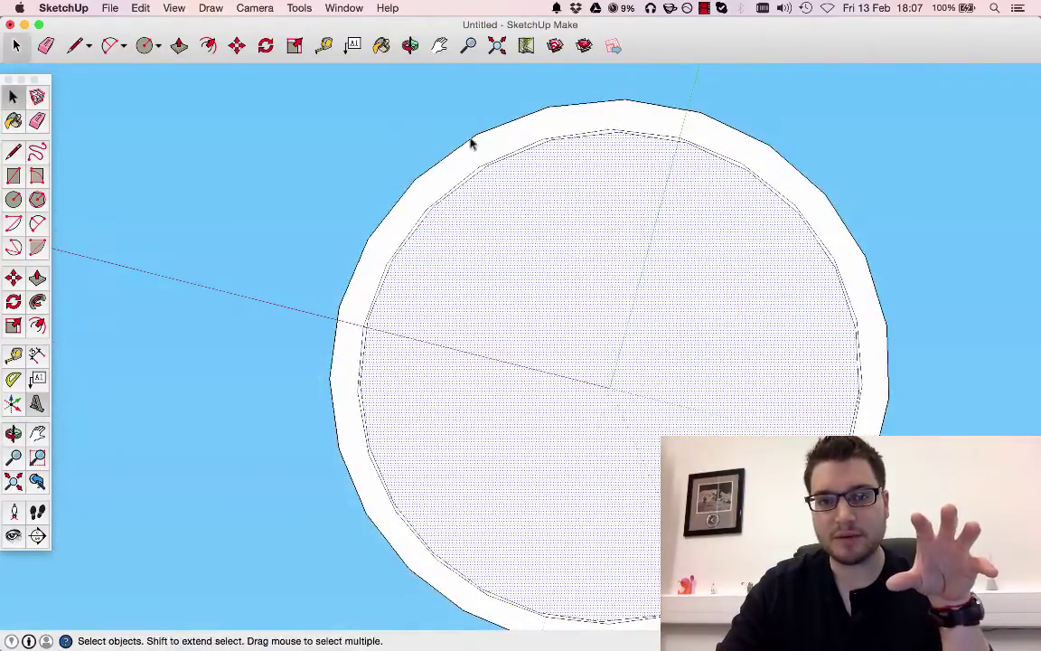
{"action": "scroll", "coordinate": [461, 181], "scroll_direction": "up", "scroll_amount": 3}
{"action": "left_click", "coordinate": [474, 172]}
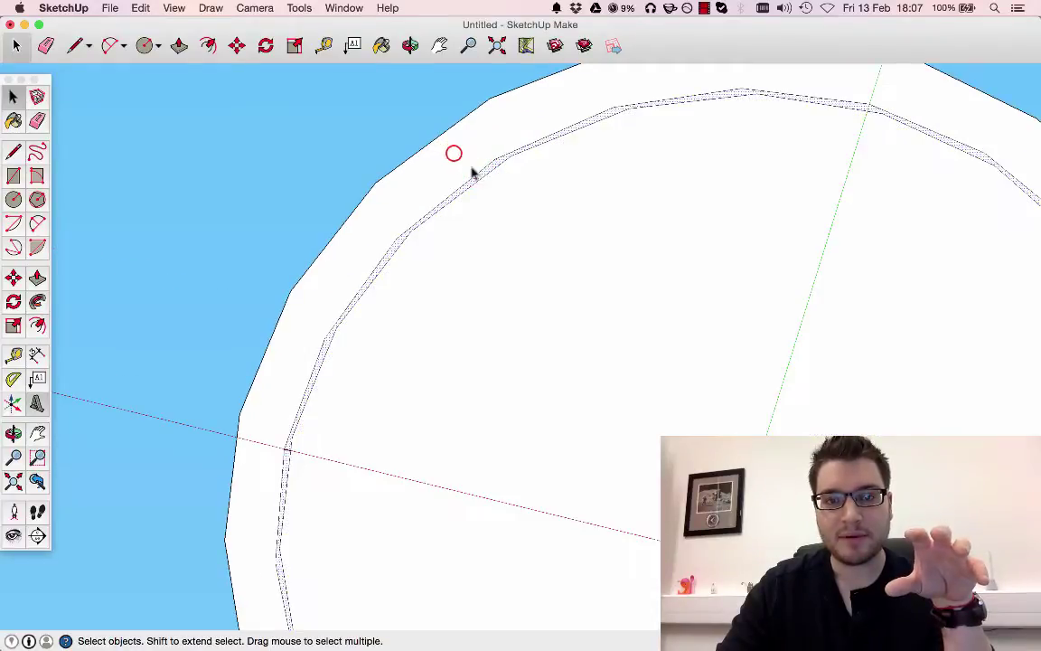
{"action": "left_click", "coordinate": [445, 180]}
{"action": "scroll", "coordinate": [327, 282], "scroll_direction": "down", "scroll_amount": 5}
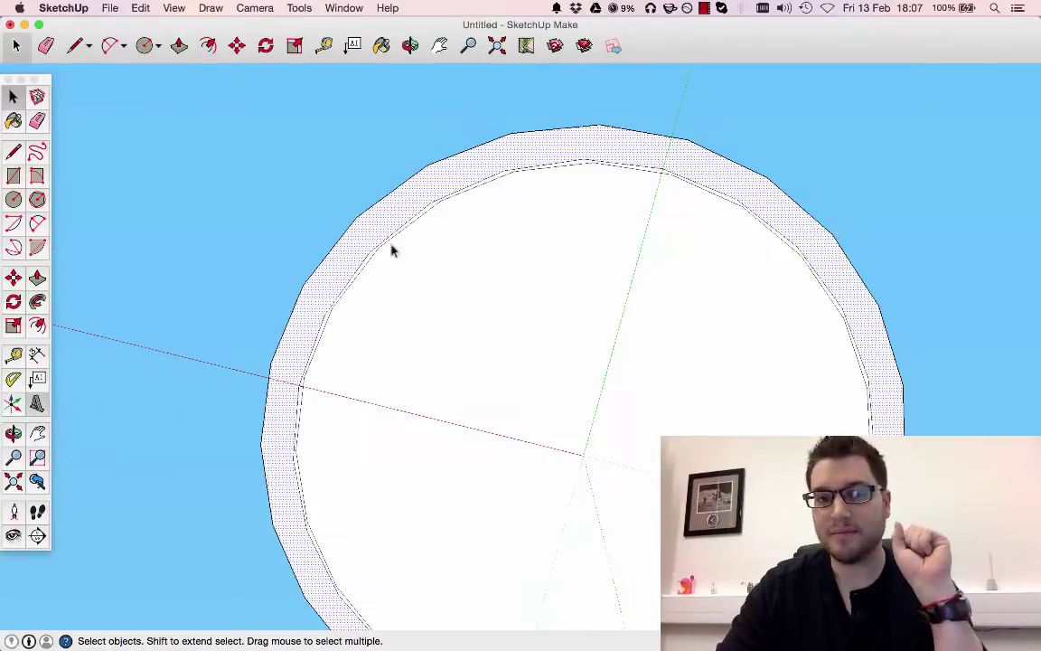
- Delete the thin ring face between the cylinder's base and the wide outer ring, and select the outer ring
{"action": "middle_click_drag", "start_coordinate": [316, 122], "coordinate": [519, 373]}
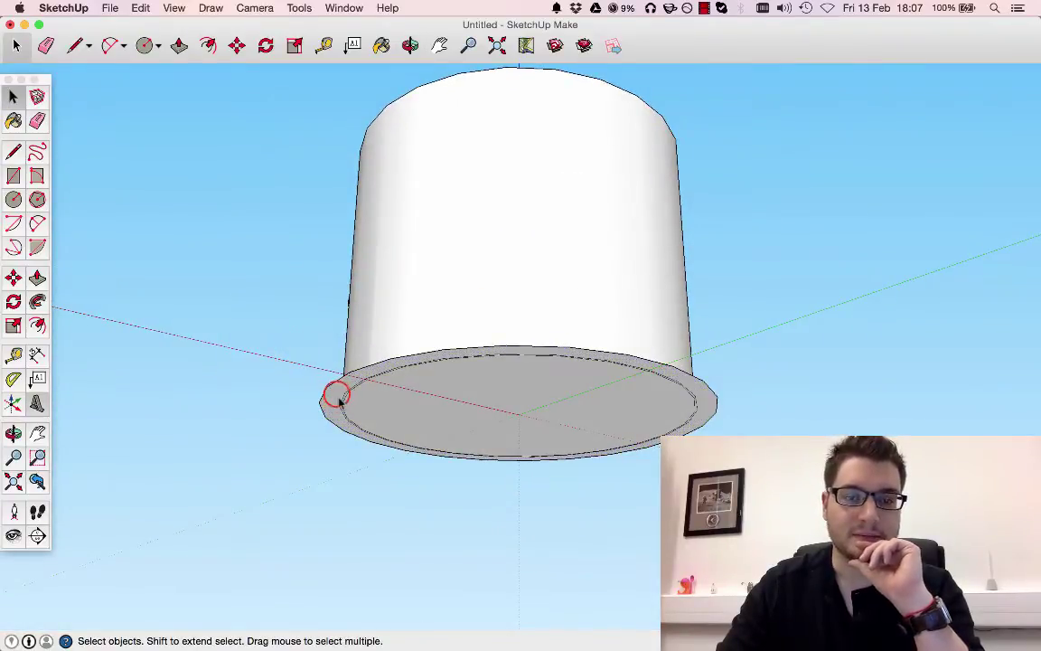
{"action": "middle_click_drag", "start_coordinate": [383, 235], "coordinate": [453, 170]}
{"action": "scroll", "coordinate": [371, 349], "scroll_direction": "up", "scroll_amount": 10}
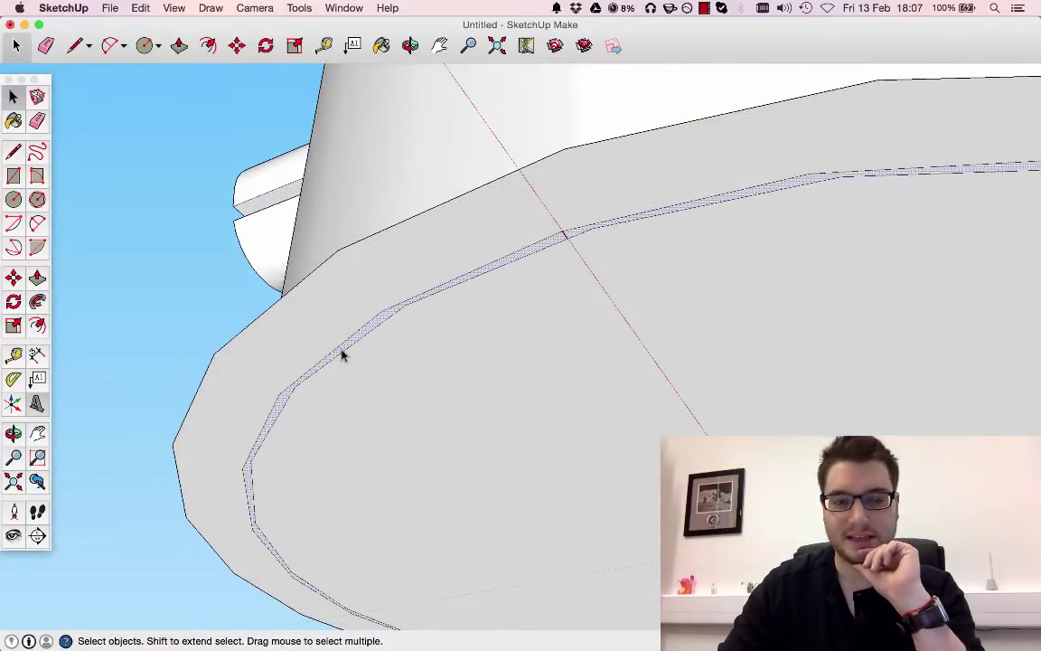
{"action": "key", "text": "Delete"}
{"action": "middle_click_drag", "start_coordinate": [343, 357], "coordinate": [380, 425]}
{"action": "left_click", "coordinate": [371, 463]}
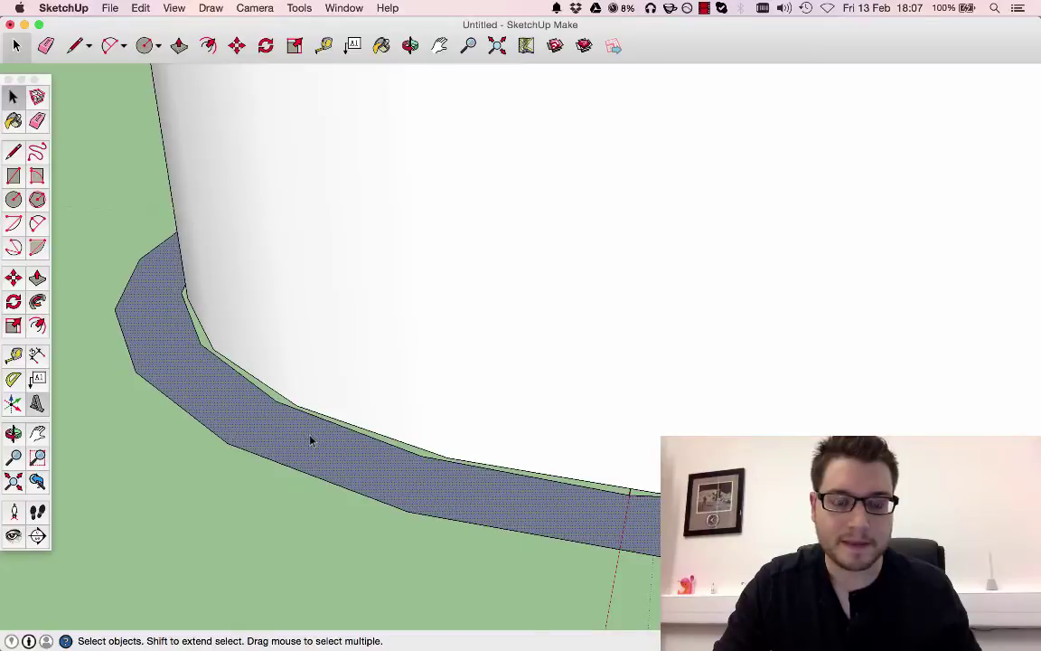
- Delete the leftover rectangular block beside the cylinder
{"action": "scroll", "coordinate": [310, 440], "scroll_direction": "down", "scroll_amount": 10}
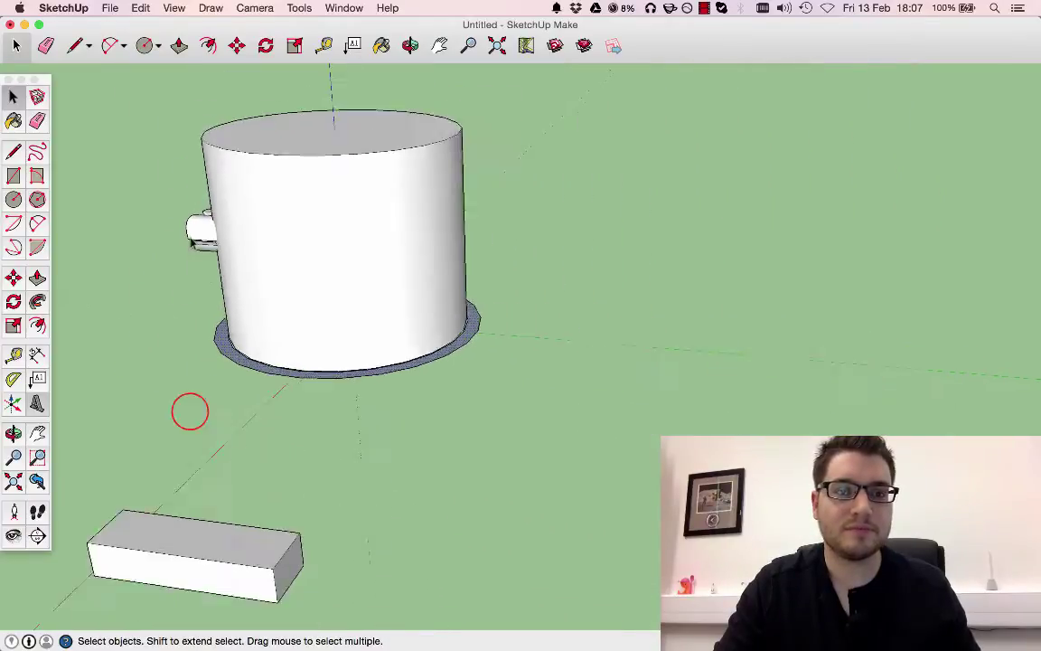
{"action": "scroll", "coordinate": [193, 250], "scroll_direction": "down", "scroll_amount": 3}
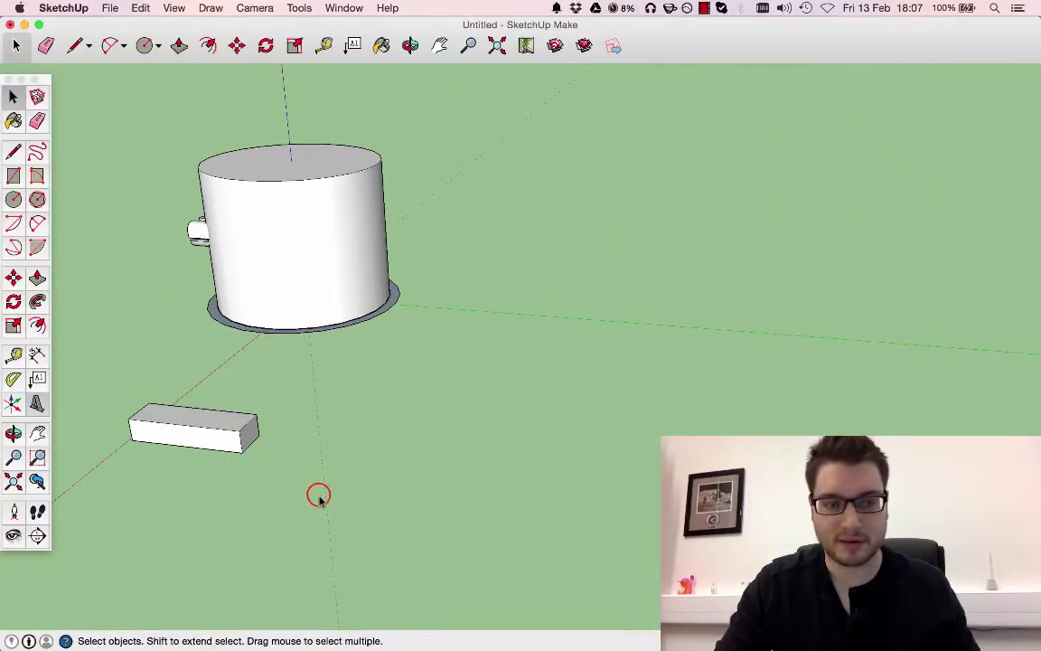
{"action": "left_click_drag", "start_coordinate": [102, 386], "coordinate": [106, 381]}
{"action": "key", "text": "Delete"}
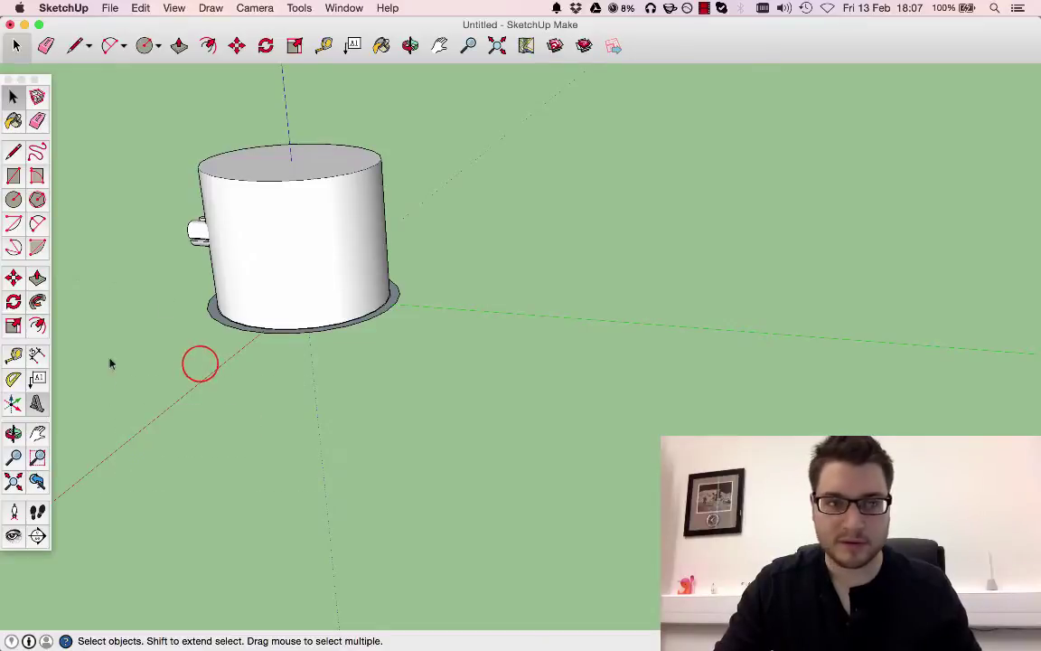
- Move the outer ring straight down along the blue axis, well clear of the cylinder's base
{"action": "scroll", "coordinate": [172, 358], "scroll_direction": "up", "scroll_amount": 6}
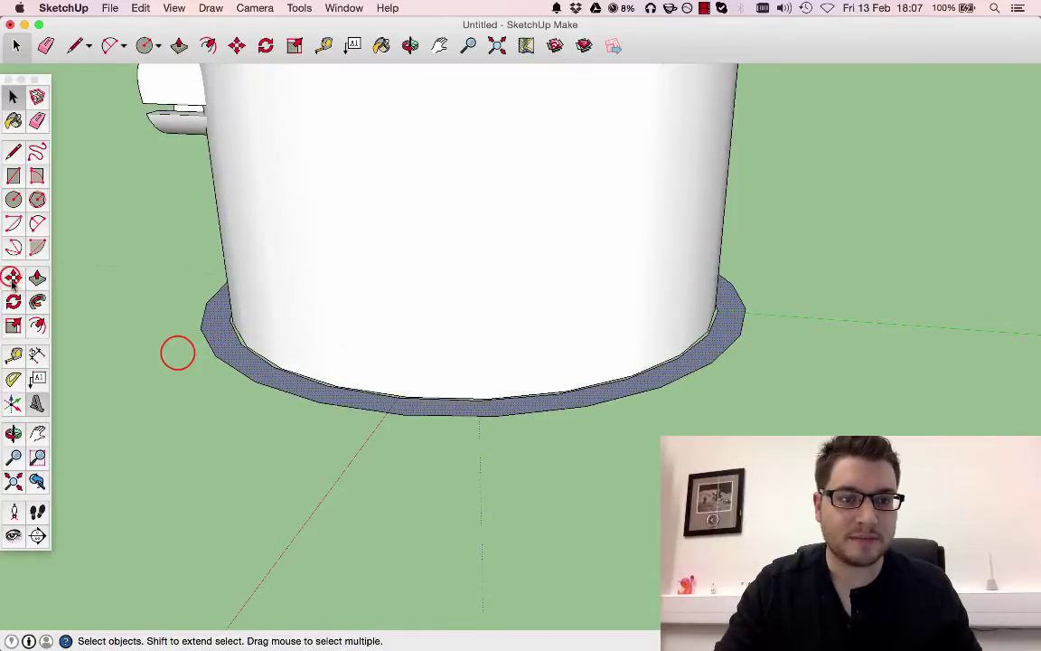
{"action": "left_click", "coordinate": [13, 280]}
{"action": "left_click", "coordinate": [177, 355]}
{"action": "scroll", "coordinate": [186, 368], "scroll_direction": "down", "scroll_amount": 3}
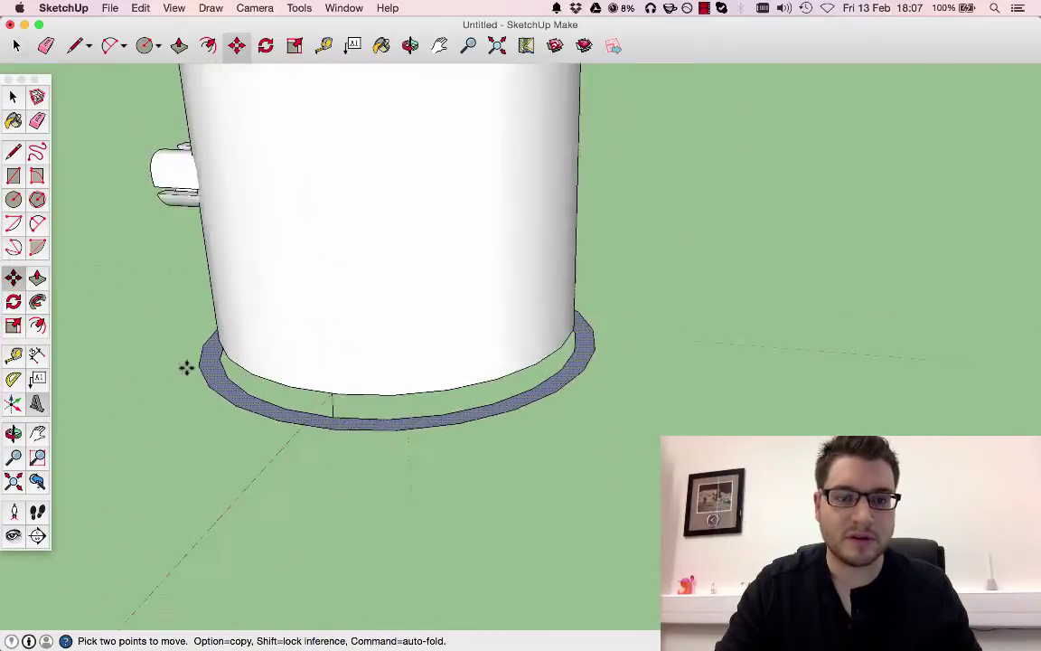
{"action": "scroll", "coordinate": [185, 368], "scroll_direction": "down", "scroll_amount": 6}
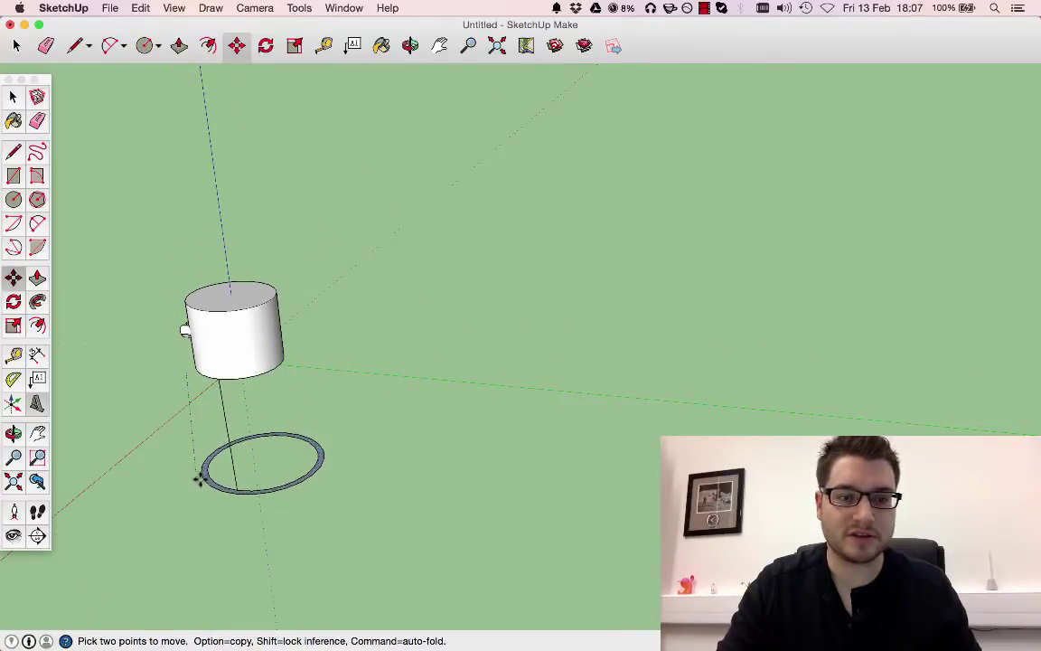
{"action": "left_click", "coordinate": [204, 484]}
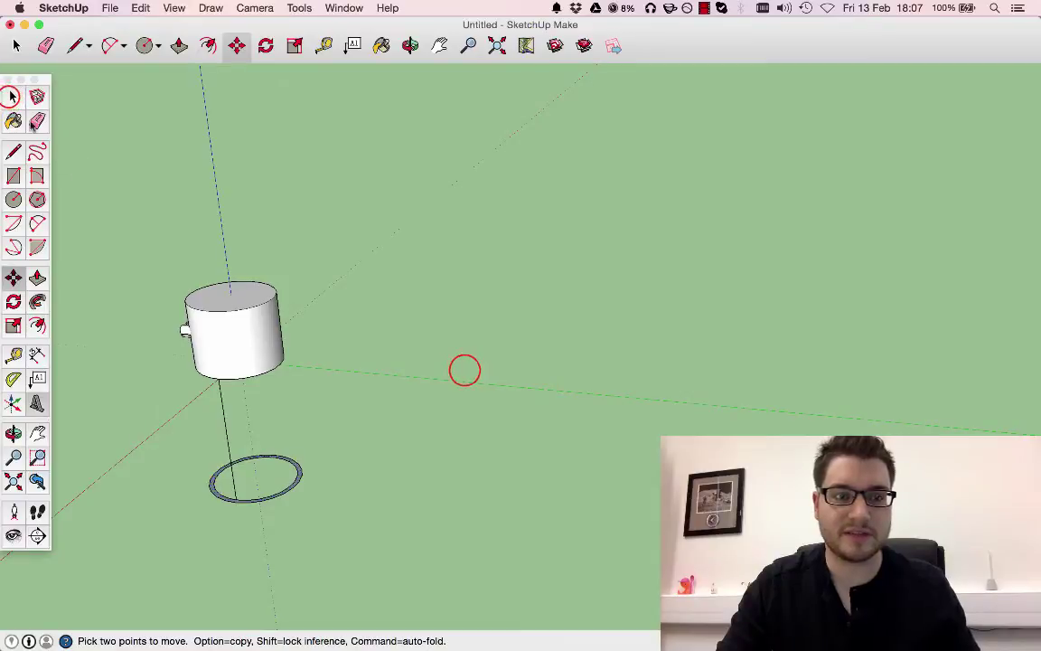
- Delete the vertical line connecting the lowered ring to the cylinder's base
{"action": "left_click", "coordinate": [12, 96]}
{"action": "middle_click_drag", "start_coordinate": [211, 379], "coordinate": [462, 284]}
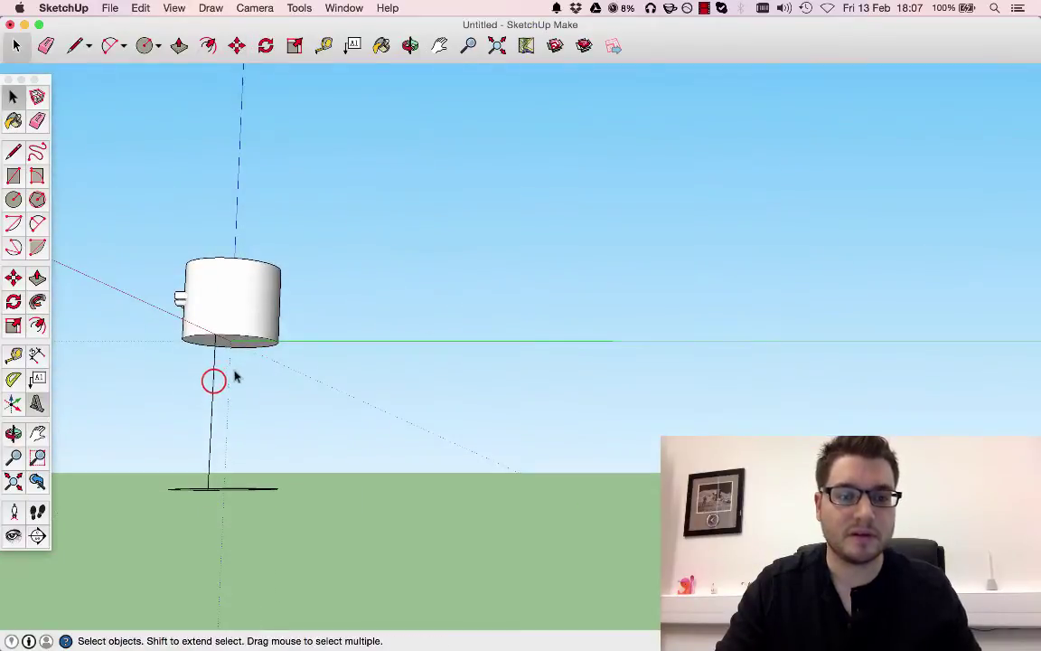
{"action": "middle_click_drag", "start_coordinate": [215, 388], "coordinate": [428, 289]}
- Push/Pull the ring face downward into a hollow tube taller than the cylinder
{"action": "left_click", "coordinate": [35, 281]}
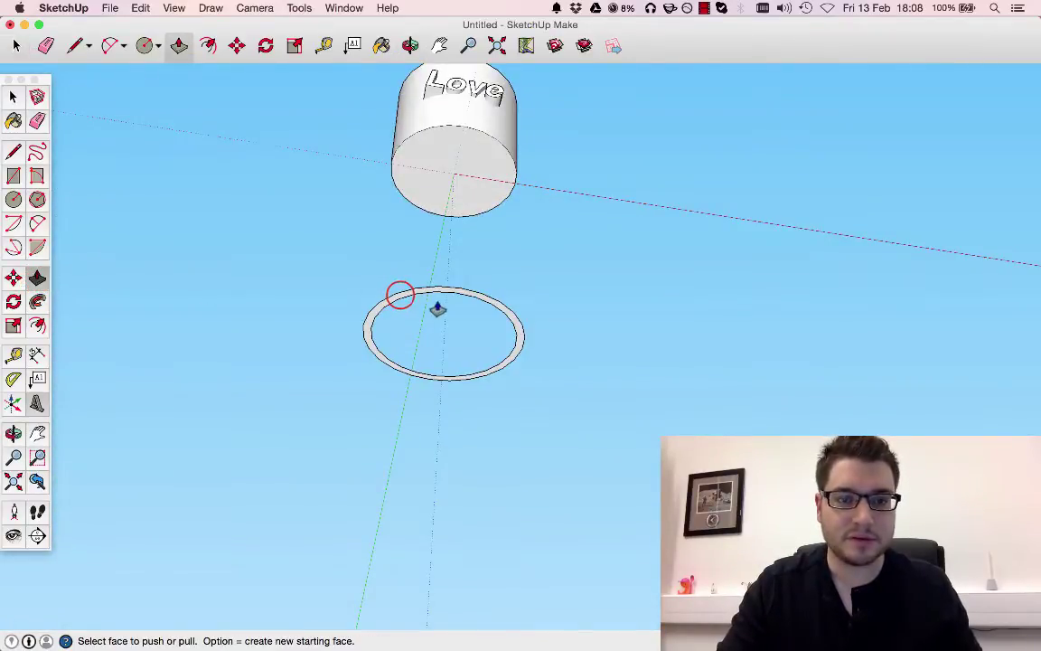
{"action": "left_click_drag", "start_coordinate": [400, 303], "coordinate": [365, 499]}
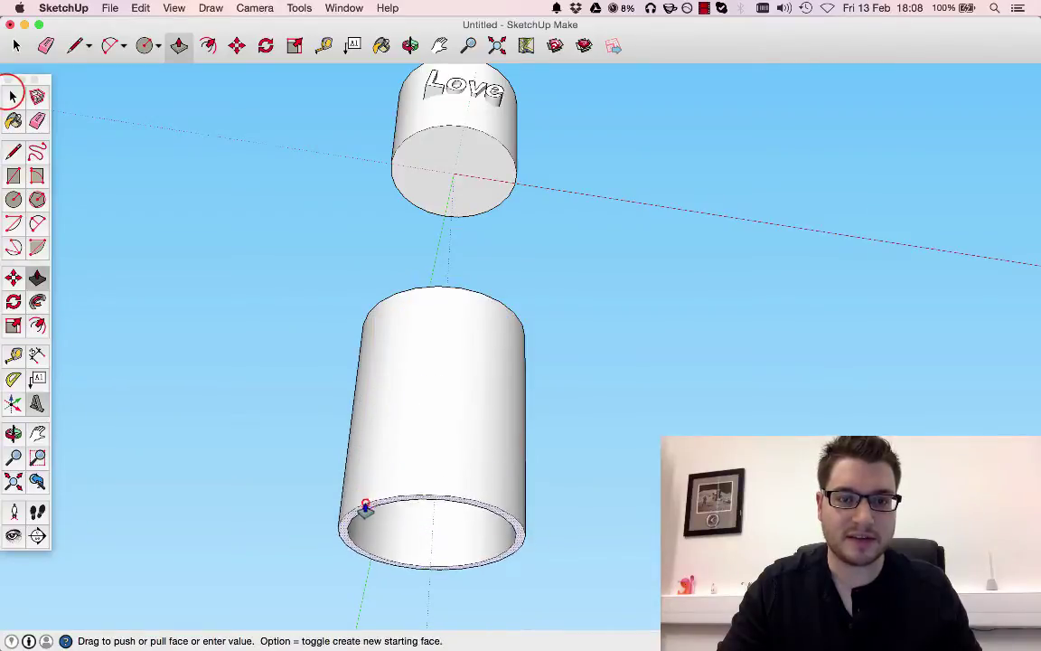
{"action": "left_click", "coordinate": [13, 95]}
- Select the whole tube and make it a component with the default settings, then deselect it
{"action": "middle_click_drag", "start_coordinate": [342, 398], "coordinate": [449, 371]}
{"action": "scroll", "coordinate": [449, 267], "scroll_direction": "down", "scroll_amount": 3}
{"action": "key", "text": "space"}
{"action": "left_click_drag", "start_coordinate": [350, 278], "coordinate": [547, 482]}
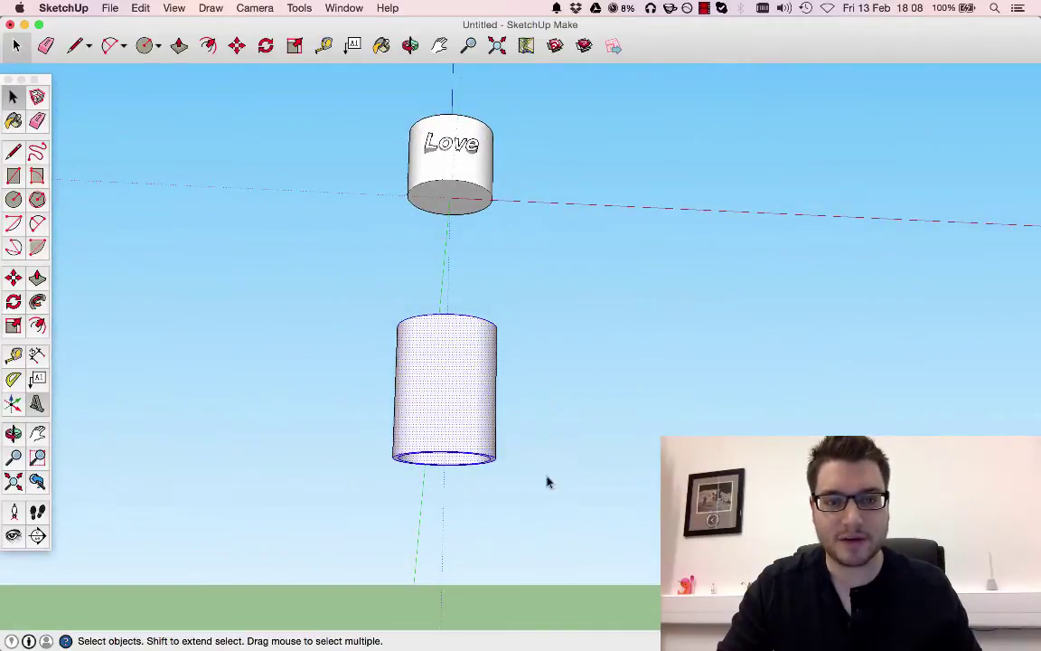
{"action": "right_click", "coordinate": [453, 363]}
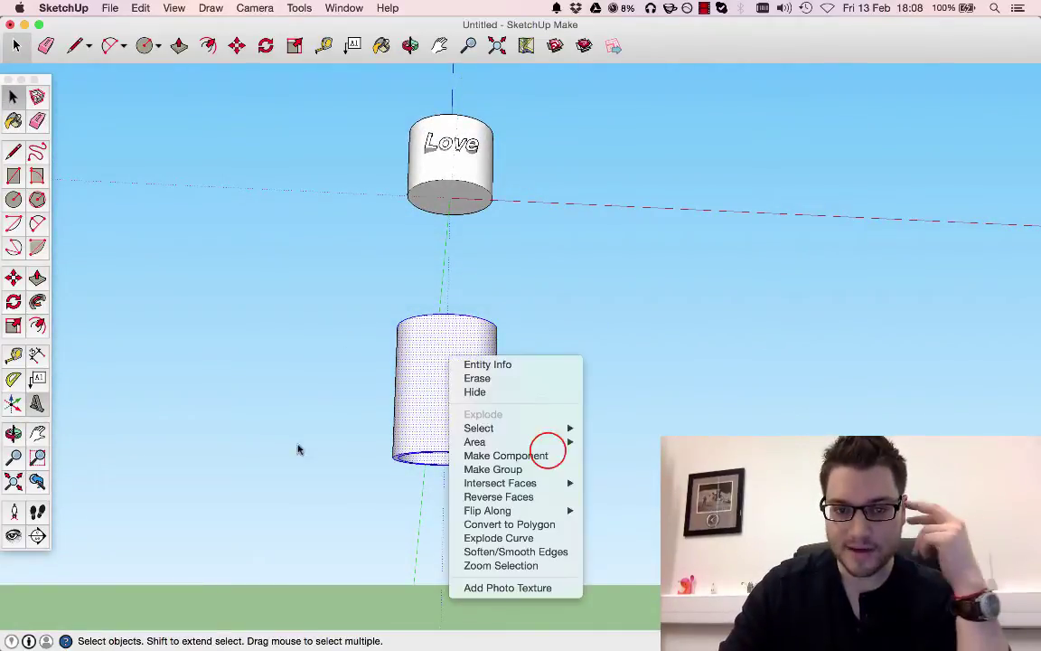
{"action": "left_click", "coordinate": [546, 454]}
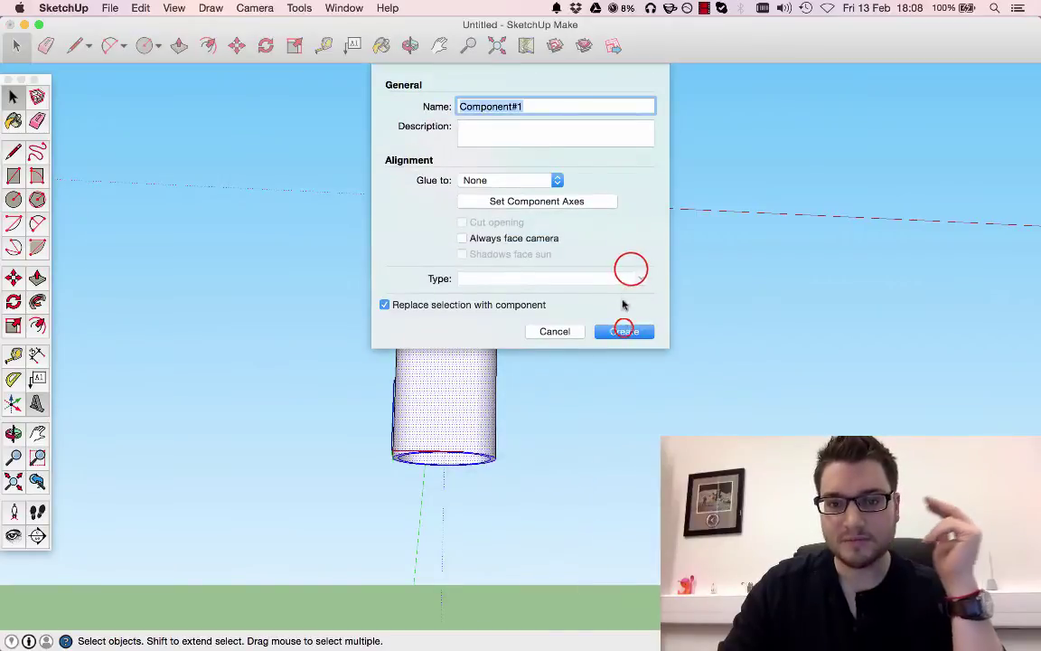
{"action": "left_click", "coordinate": [624, 327]}
{"action": "left_click", "coordinate": [631, 268]}
- Select the cylinder's side, the tube and the Love text in turn to check which of them are components
{"action": "middle_click_drag", "start_coordinate": [568, 256], "coordinate": [580, 353]}
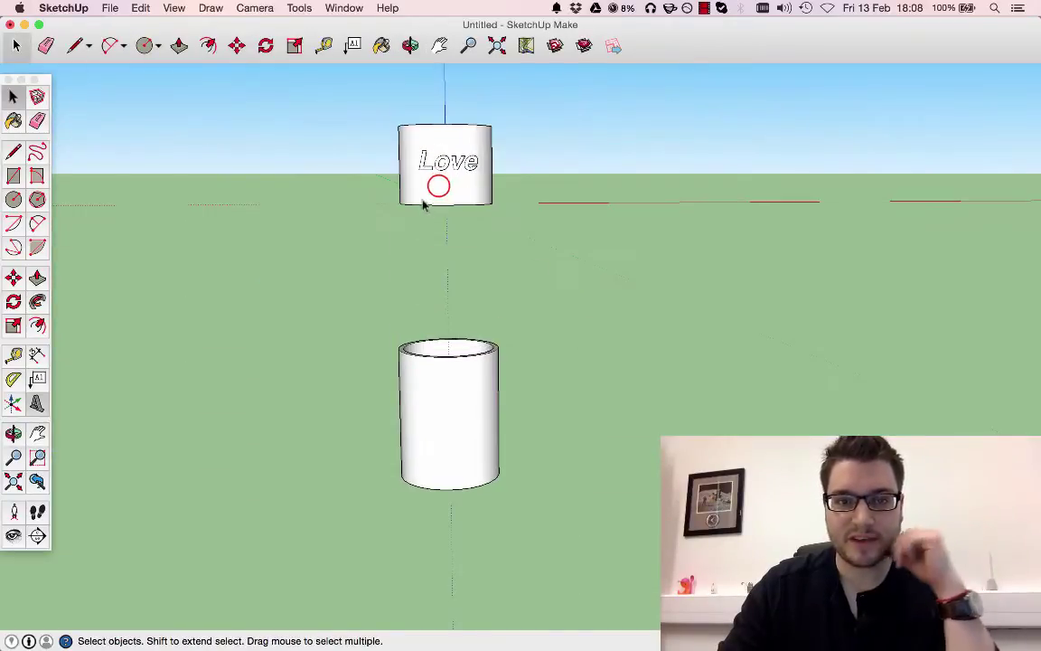
{"action": "left_click", "coordinate": [439, 186]}
{"action": "left_click", "coordinate": [566, 152]}
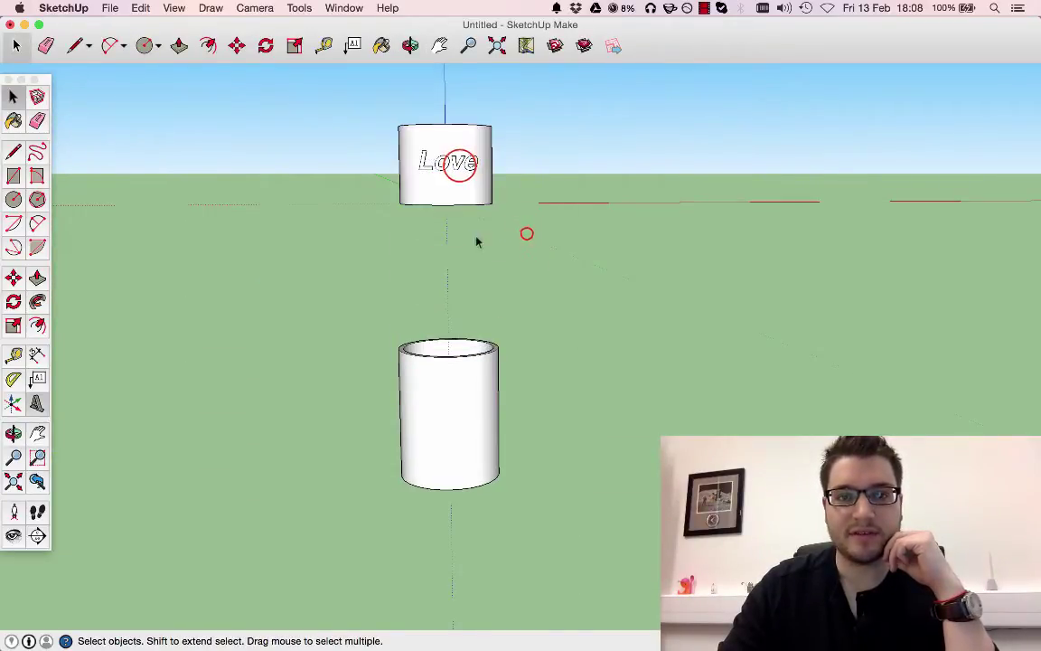
{"action": "left_click", "coordinate": [411, 149]}
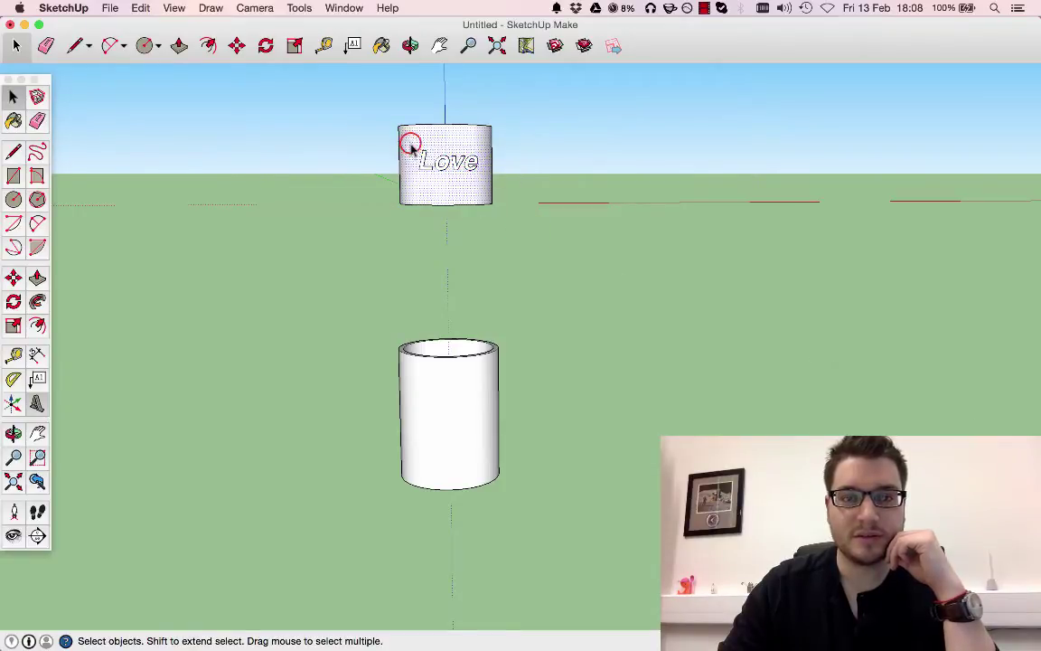
{"action": "left_click", "coordinate": [453, 179]}
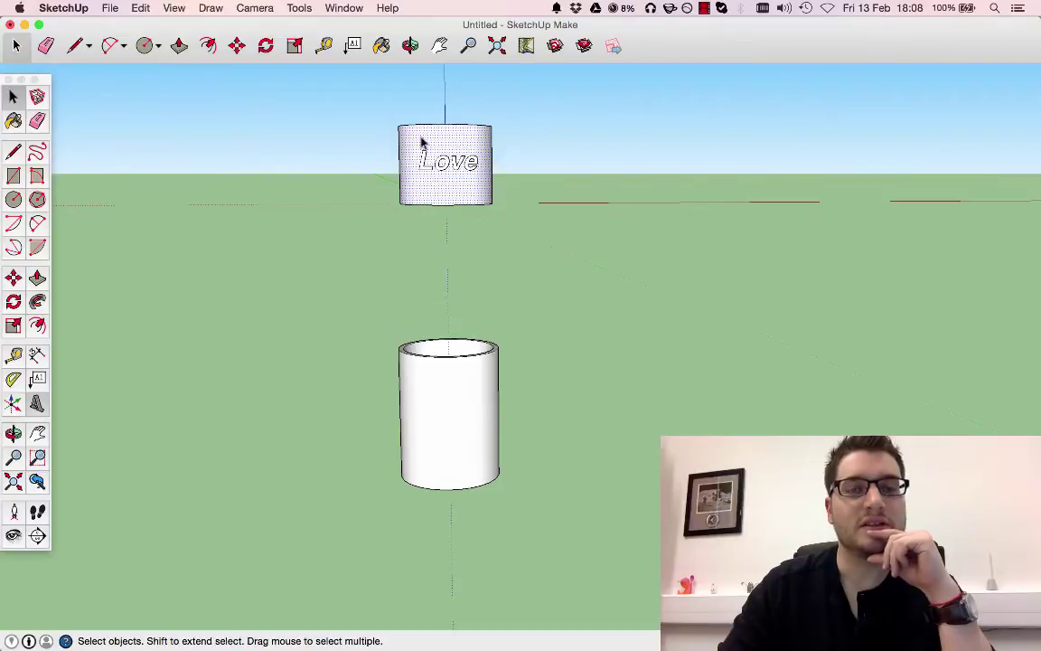
{"action": "left_click", "coordinate": [436, 370]}
{"action": "key", "text": "o"}
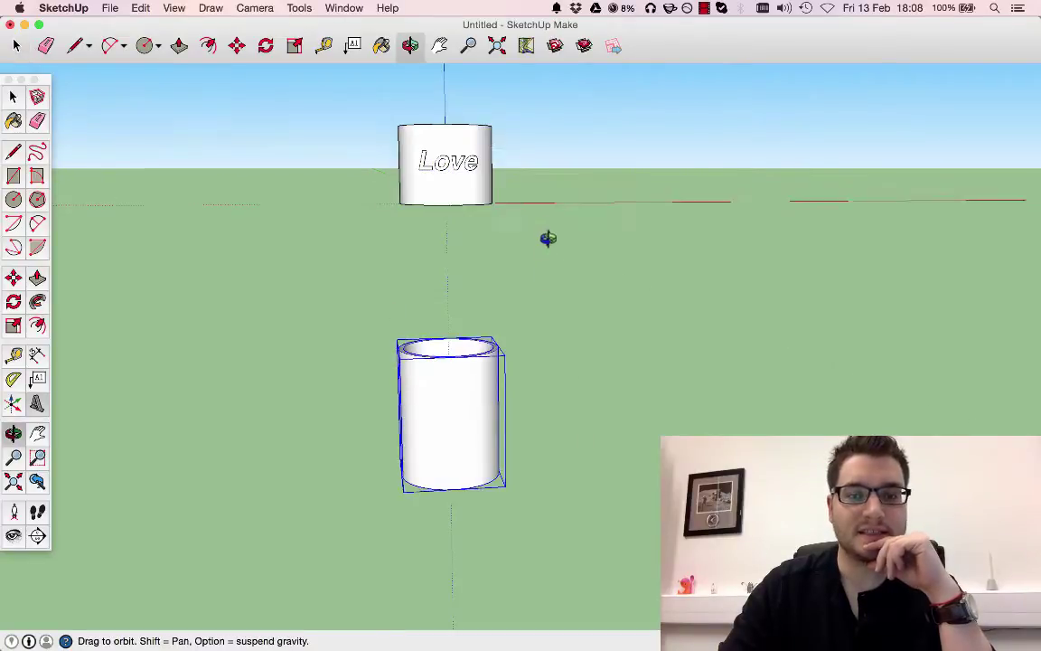
{"action": "mouse_move", "coordinate": [549, 237]}
{"action": "left_mouse_down"}
{"action": "mouse_move", "coordinate": [572, 452]}
{"action": "mouse_move", "coordinate": [562, 238]}
{"action": "left_mouse_up"}
{"action": "key", "text": "space"}
{"action": "scroll", "coordinate": [423, 185], "scroll_direction": "up", "scroll_amount": 3}
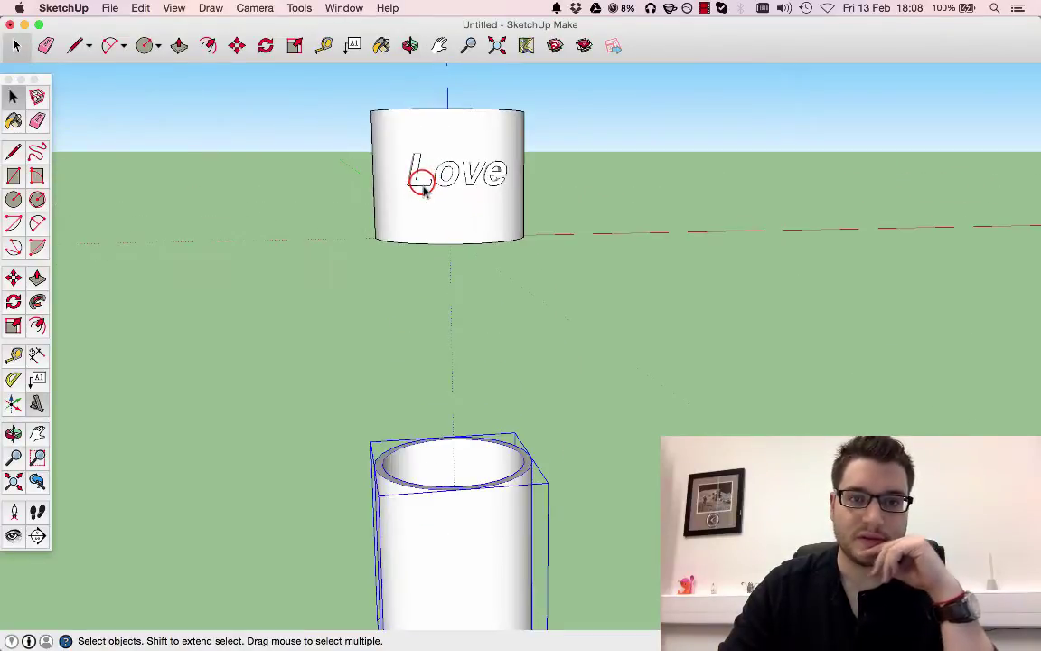
{"action": "left_click", "coordinate": [423, 186]}
{"action": "right_click", "coordinate": [421, 183]}
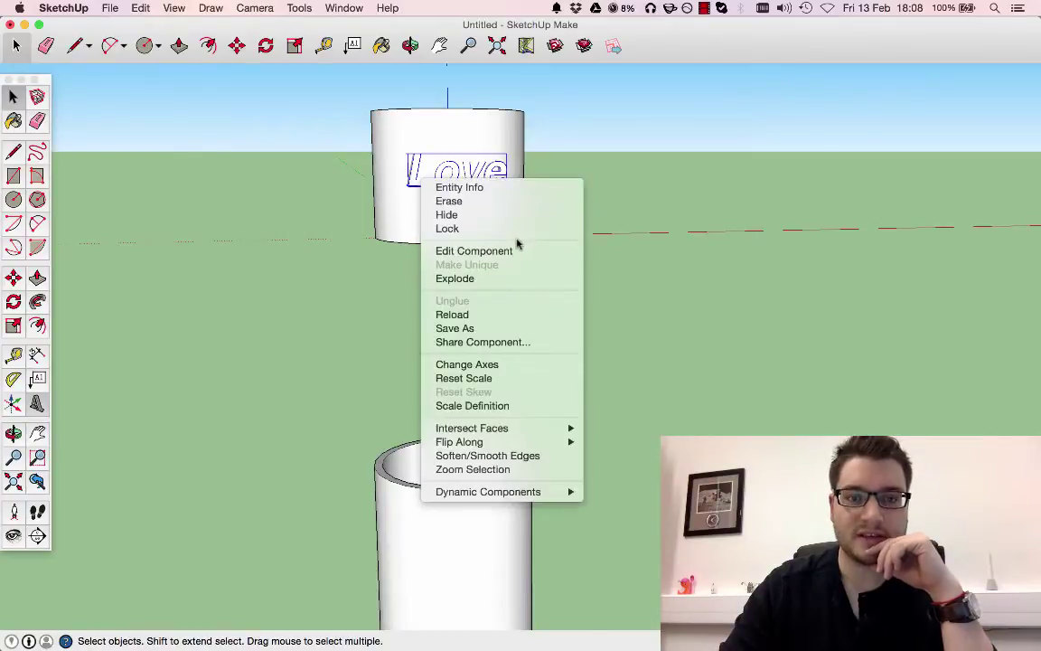
{"action": "left_click", "coordinate": [595, 295]}
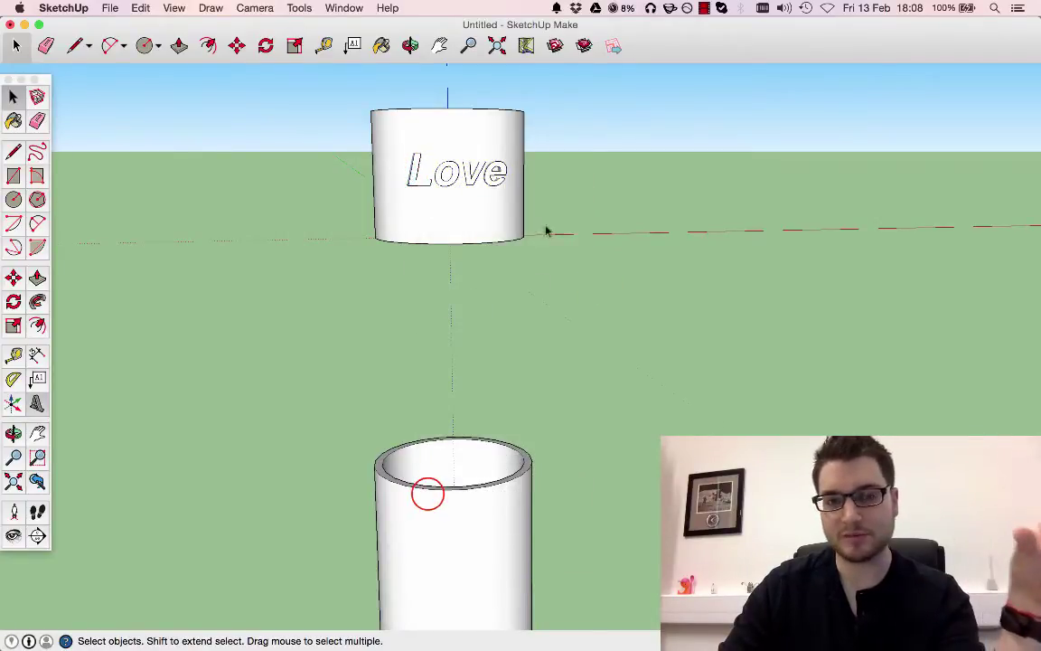
- Move the tube component straight up along the blue axis so it surrounds the cylinder and intersects the Love letters
{"action": "left_click", "coordinate": [428, 495]}
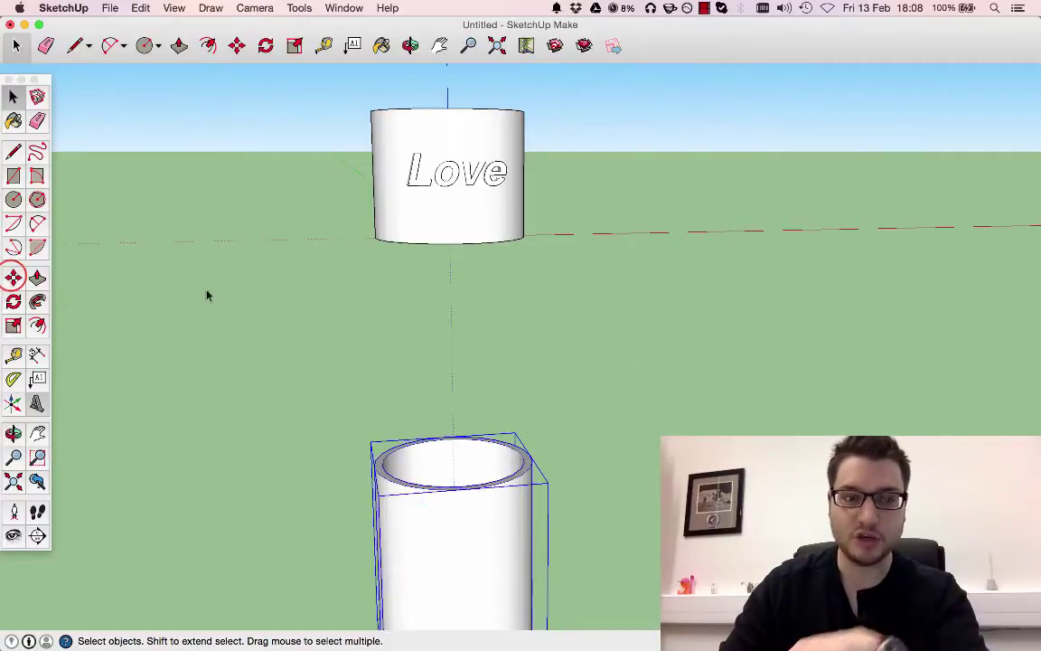
{"action": "key", "text": "m"}
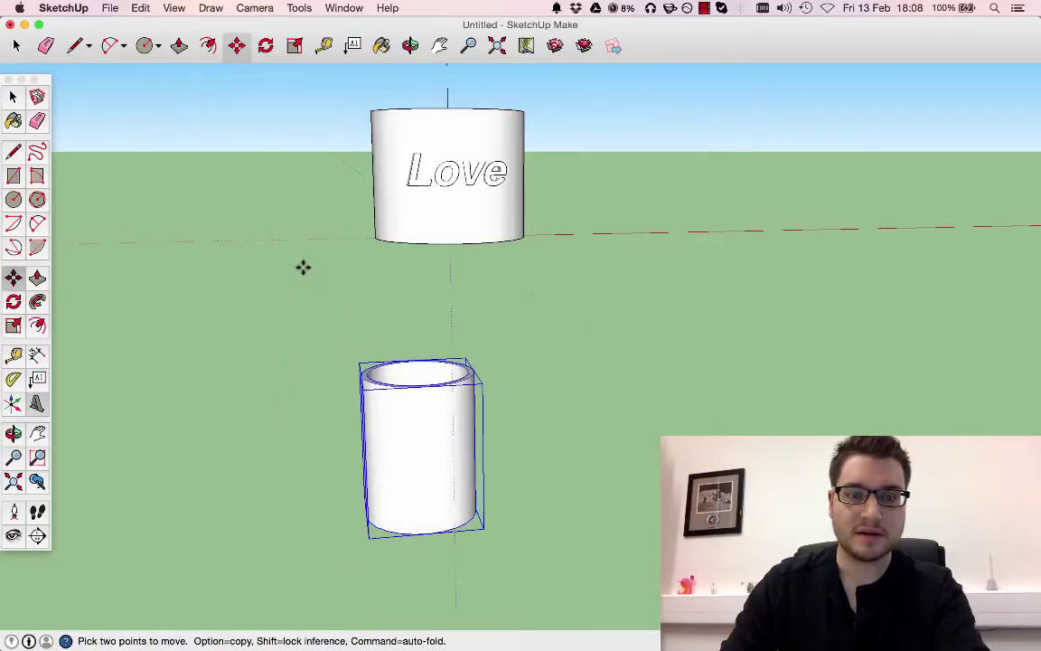
{"action": "middle_click_drag", "start_coordinate": [401, 333], "coordinate": [516, 335]}
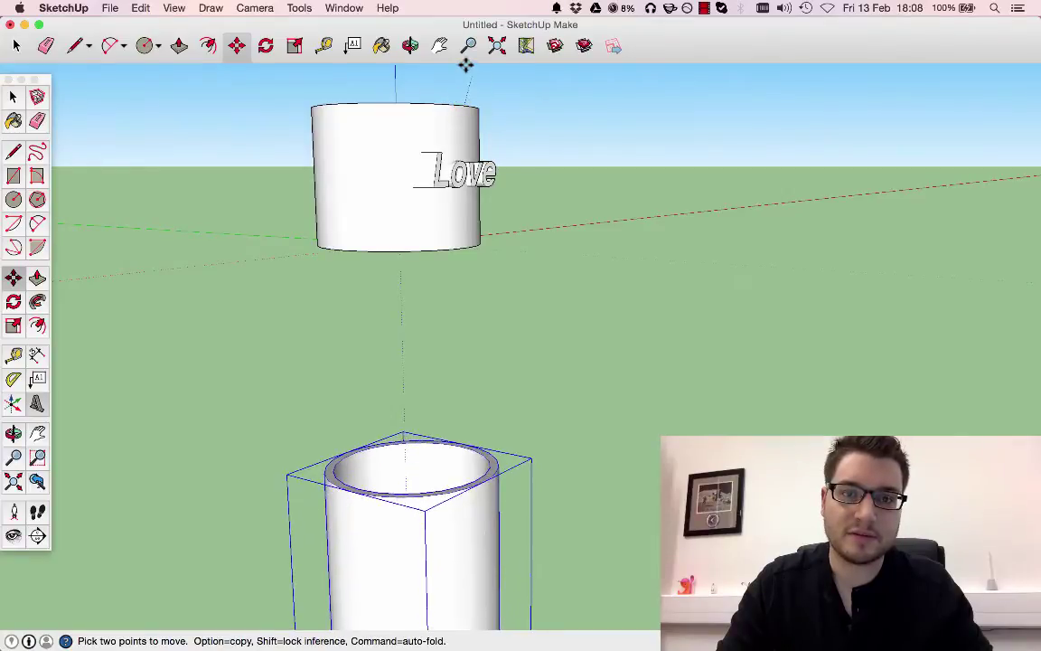
{"action": "scroll", "coordinate": [460, 69], "scroll_direction": "down", "scroll_amount": 5}
{"action": "scroll", "coordinate": [539, 304], "scroll_direction": "down", "scroll_amount": 3}
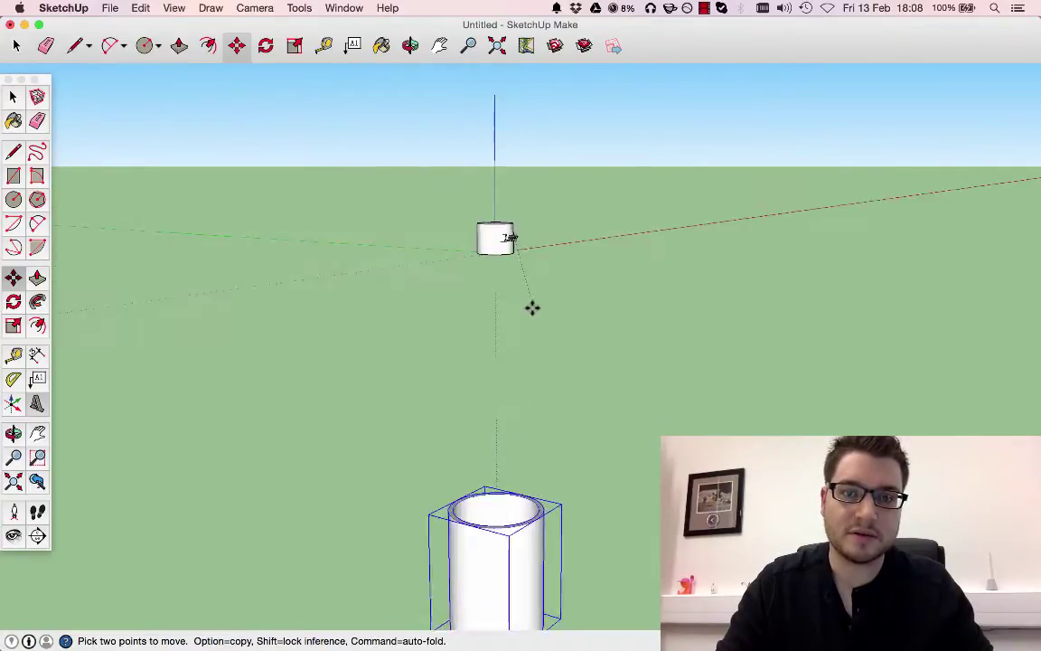
{"action": "scroll", "coordinate": [520, 208], "scroll_direction": "up", "scroll_amount": 5}
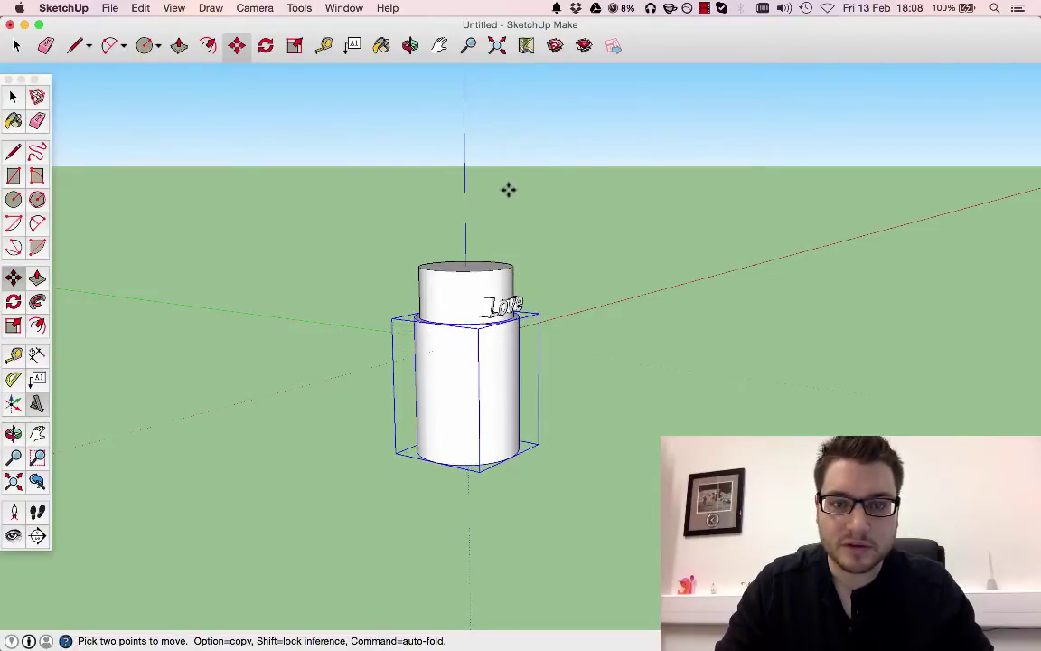
{"action": "left_click", "coordinate": [502, 148]}
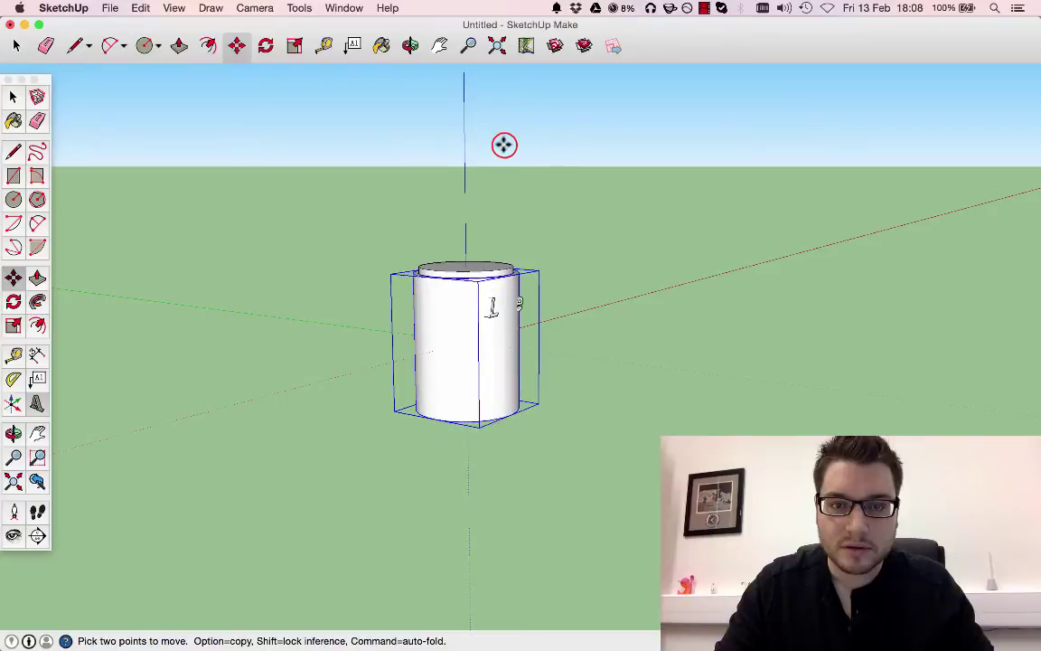
- Examine from above and from the front how the Love letters protrude through the tube around the cylinder
{"action": "middle_click_drag", "start_coordinate": [503, 147], "coordinate": [630, 463]}
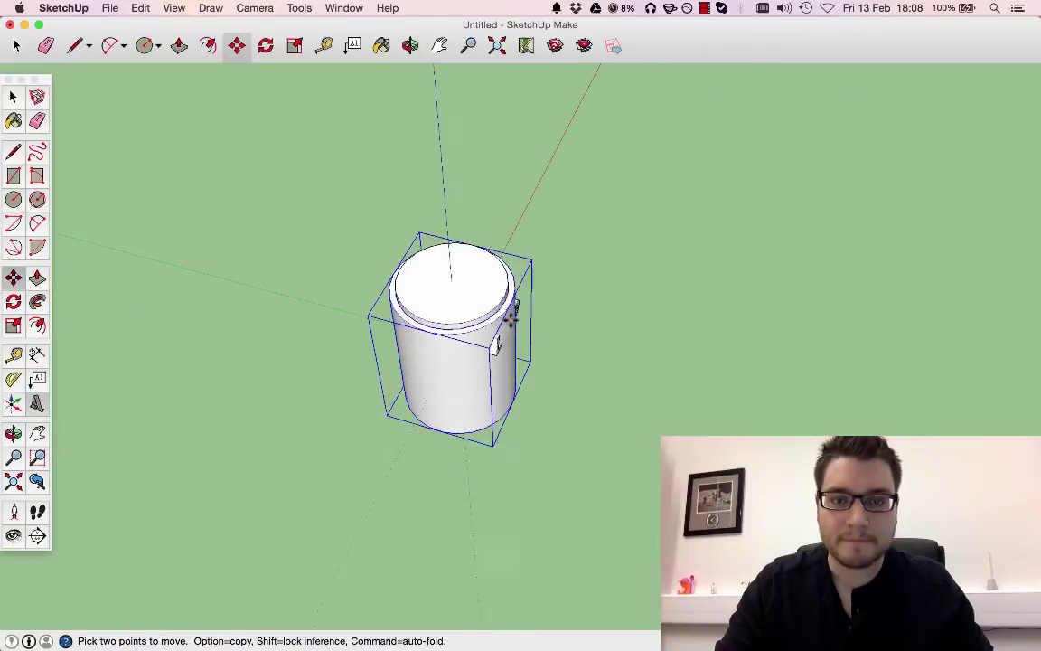
{"action": "scroll", "coordinate": [509, 317], "scroll_direction": "up", "scroll_amount": 6}
{"action": "scroll", "coordinate": [504, 368], "scroll_direction": "down", "scroll_amount": 4}
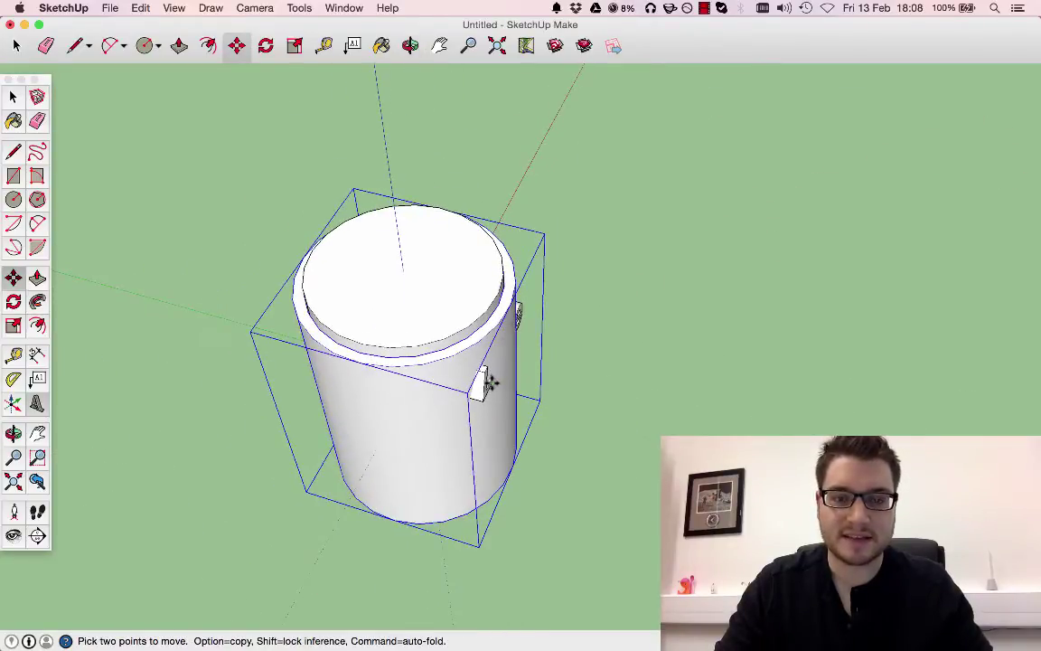
{"action": "scroll", "coordinate": [489, 386], "scroll_direction": "down", "scroll_amount": 2}
{"action": "middle_click_drag", "start_coordinate": [504, 401], "coordinate": [445, 405]}
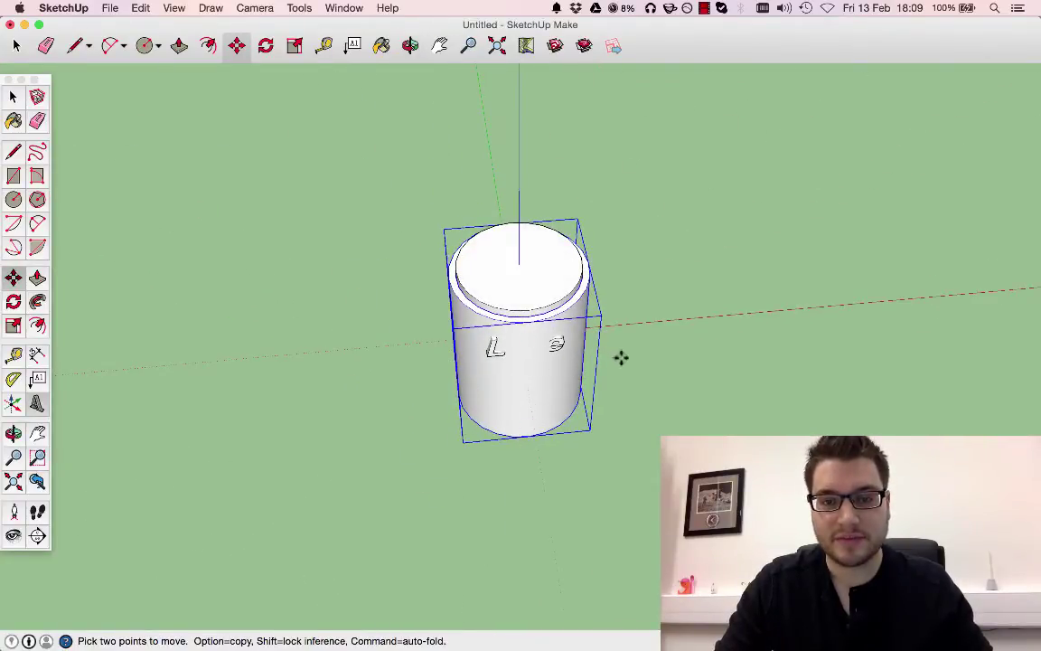
{"action": "scroll", "coordinate": [536, 386], "scroll_direction": "up", "scroll_amount": 5}
{"action": "middle_click_drag", "start_coordinate": [541, 328], "coordinate": [549, 297]}
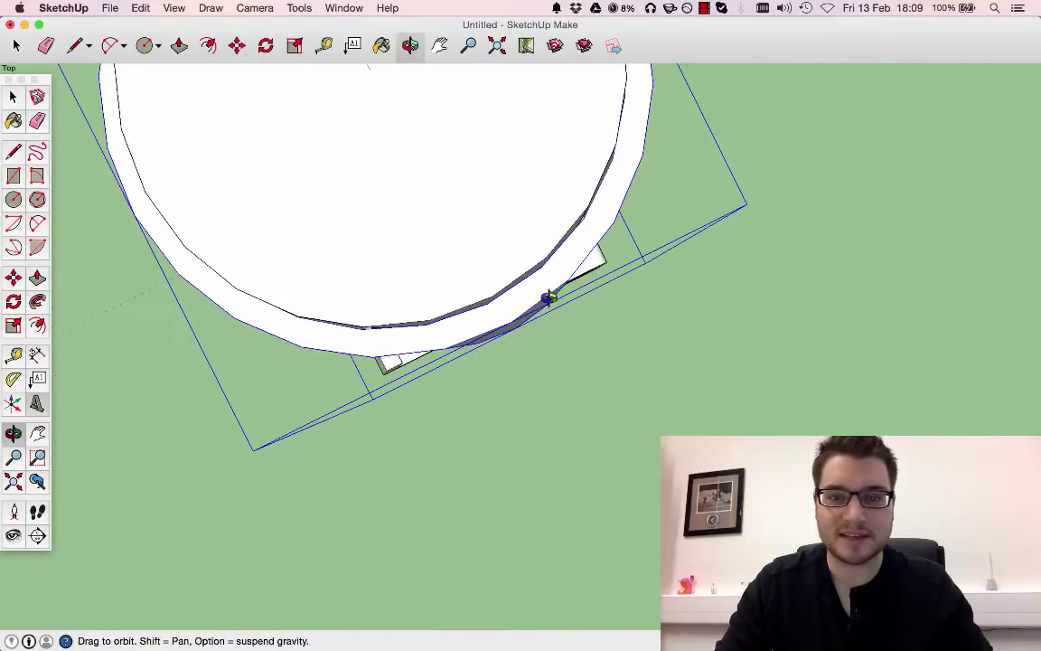
{"action": "middle_click_drag", "start_coordinate": [605, 323], "coordinate": [16, 97]}
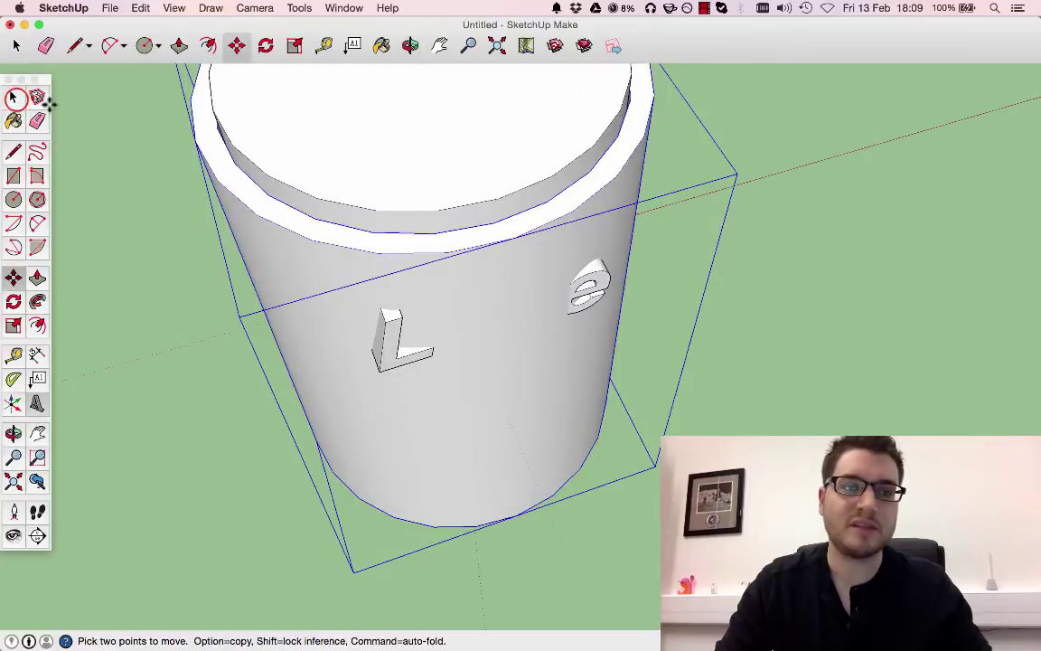
- Select the cylinder, the tube and the Love letters together and intersect their faces
{"action": "left_click", "coordinate": [13, 96]}
{"action": "scroll", "coordinate": [208, 237], "scroll_direction": "down", "scroll_amount": 3}
{"action": "scroll", "coordinate": [207, 237], "scroll_direction": "down", "scroll_amount": 2}
{"action": "left_click", "coordinate": [141, 87]}
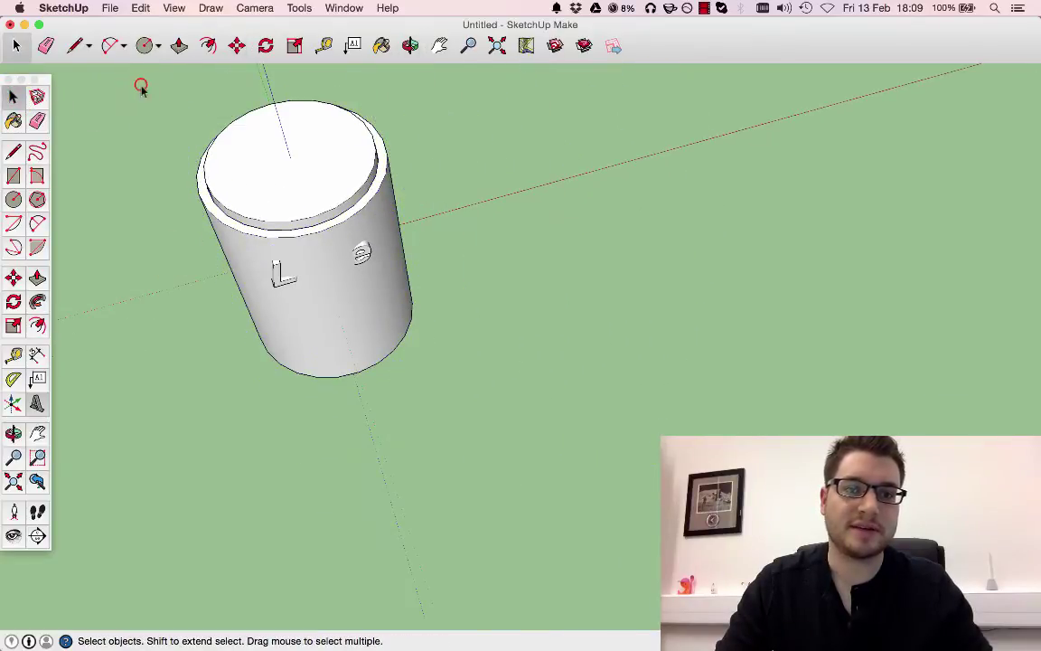
{"action": "left_click", "coordinate": [386, 330]}
{"action": "right_click", "coordinate": [387, 324]}
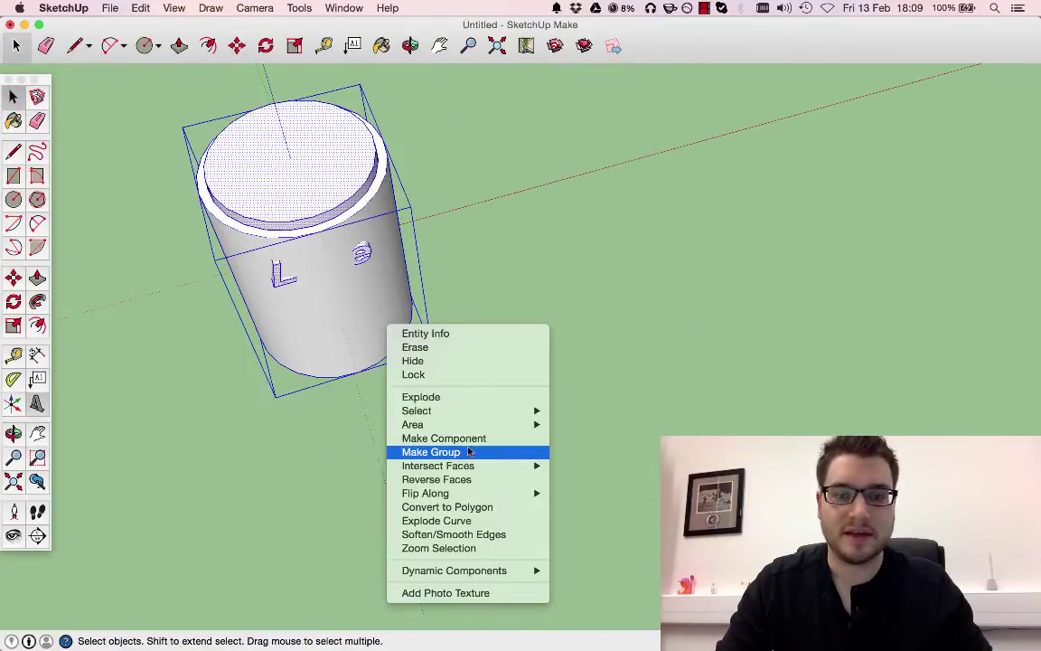
{"action": "mouse_move", "coordinate": [470, 466]}
{"action": "left_click", "coordinate": [602, 478]}
- Delete the tube component surrounding the cylinder, keeping the intersected Love letters
{"action": "left_click", "coordinate": [572, 264]}
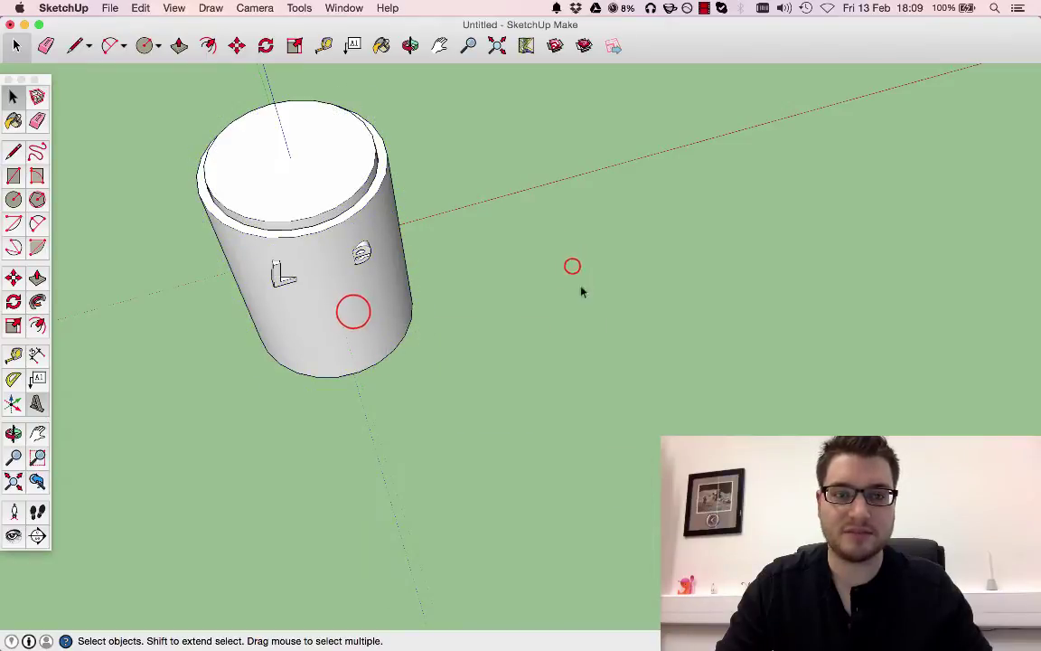
{"action": "left_click", "coordinate": [355, 315]}
{"action": "key", "text": "Delete"}
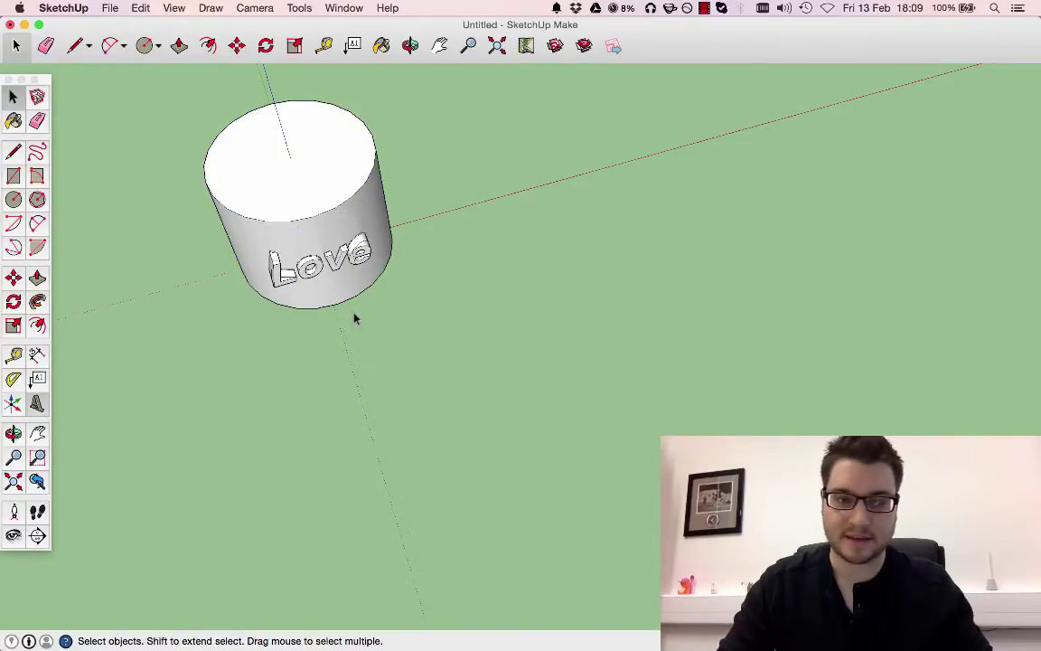
- Erase the edges of the letter L that extend beyond the outer intersection line, leaving only a thin curved outline against the cylinder
{"action": "middle_click_drag", "start_coordinate": [391, 321], "coordinate": [361, 344]}
{"action": "scroll", "coordinate": [263, 346], "scroll_direction": "up", "scroll_amount": 5}
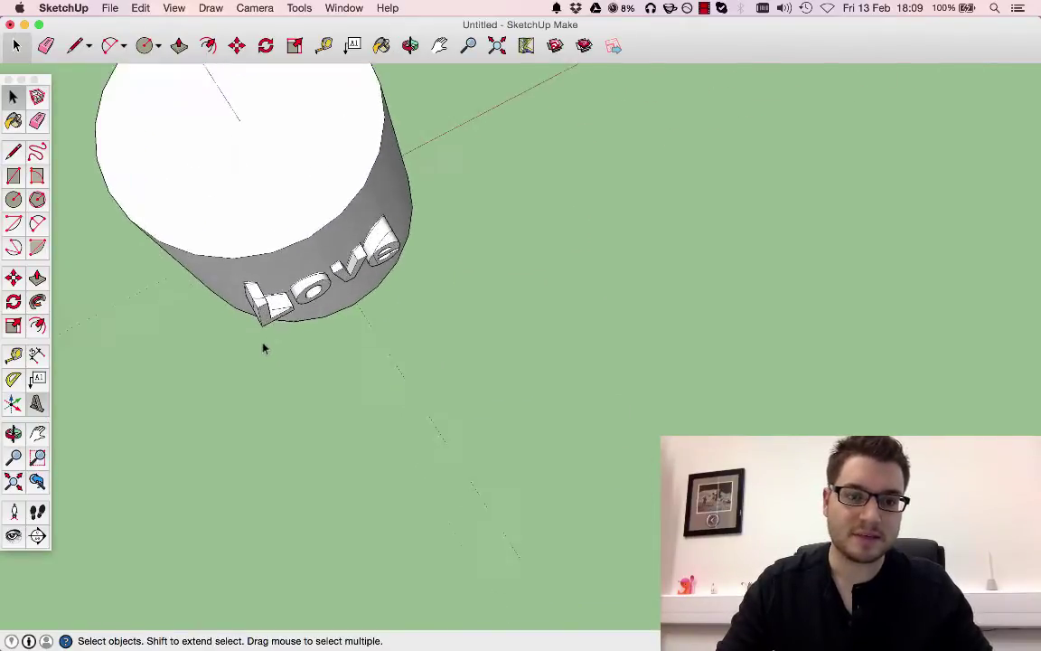
{"action": "scroll", "coordinate": [269, 292], "scroll_direction": "up", "scroll_amount": 4}
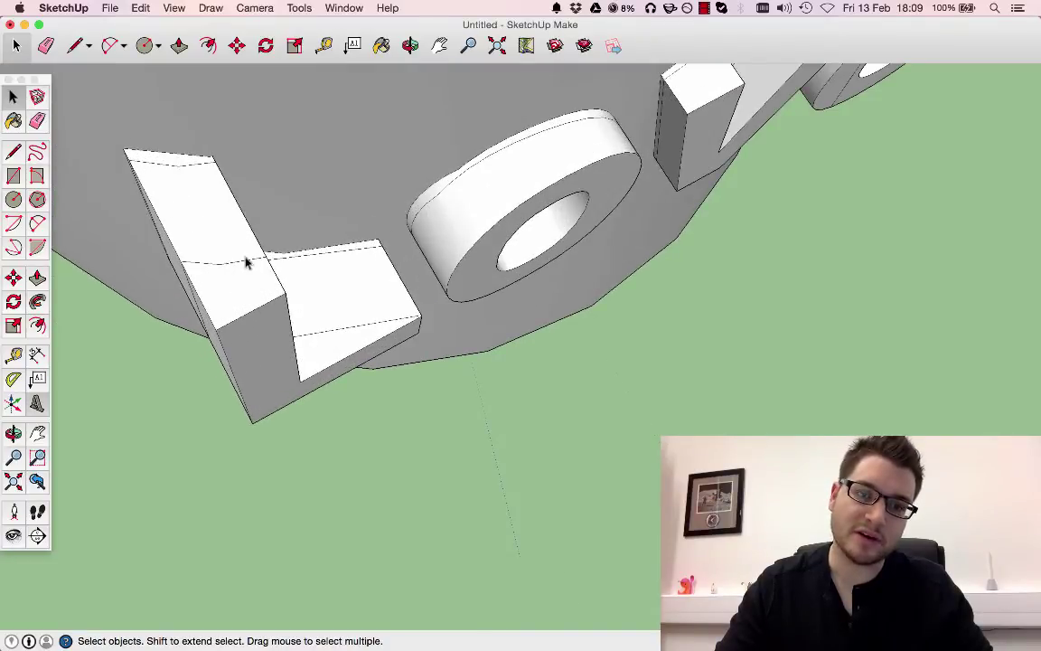
{"action": "scroll", "coordinate": [207, 291], "scroll_direction": "down", "scroll_amount": 3}
{"action": "middle_click_drag", "start_coordinate": [476, 220], "coordinate": [321, 319]}
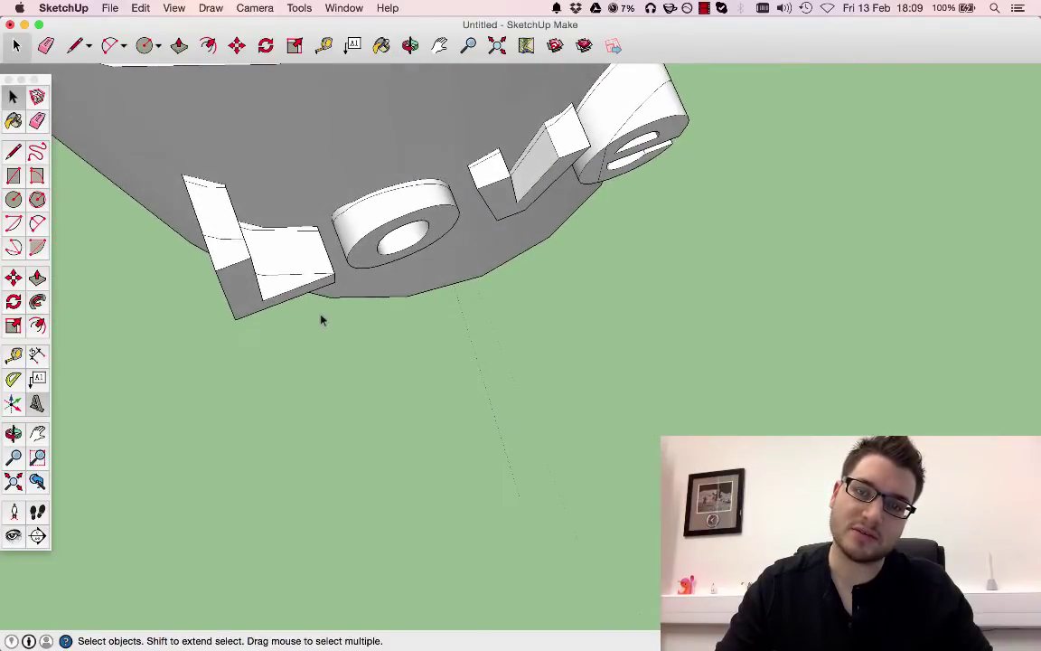
{"action": "scroll", "coordinate": [321, 319], "scroll_direction": "down", "scroll_amount": 3}
{"action": "scroll", "coordinate": [296, 306], "scroll_direction": "up", "scroll_amount": 2}
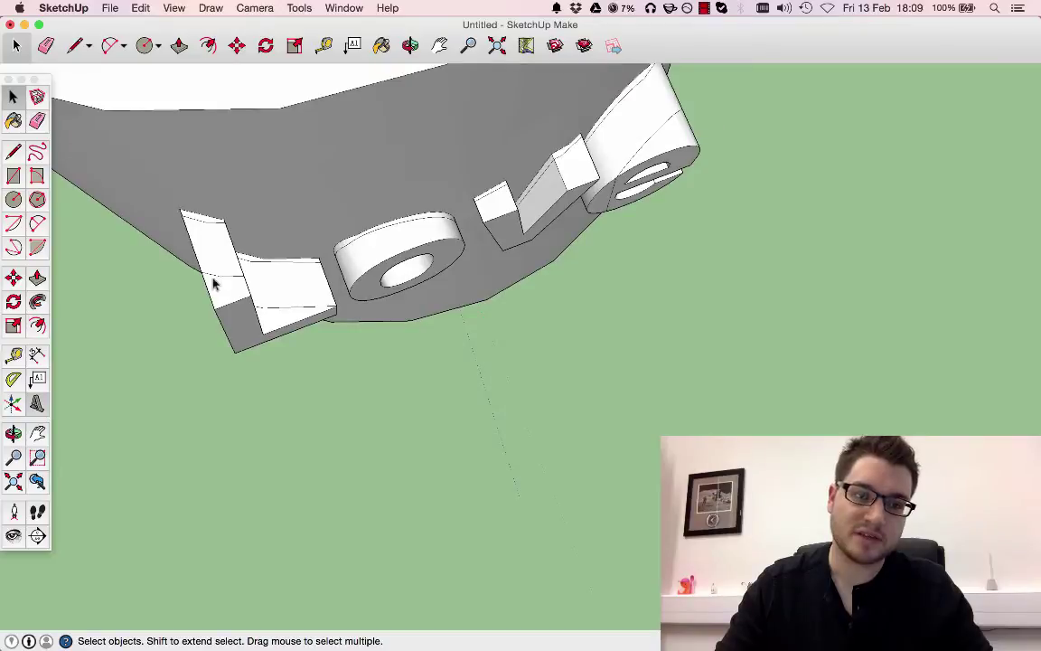
{"action": "key", "text": "e"}
{"action": "scroll", "coordinate": [225, 313], "scroll_direction": "up", "scroll_amount": 4}
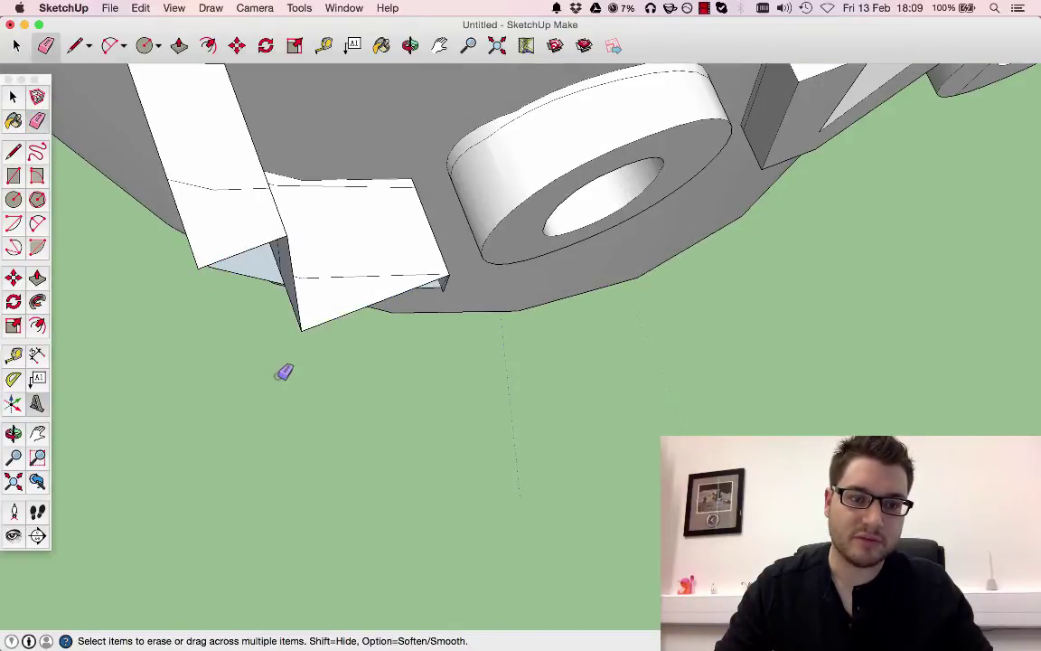
{"action": "mouse_move", "coordinate": [281, 370]}
{"action": "middle_mouse_down"}
{"action": "mouse_move", "coordinate": [333, 225]}
{"action": "mouse_move", "coordinate": [318, 293]}
{"action": "middle_mouse_up"}
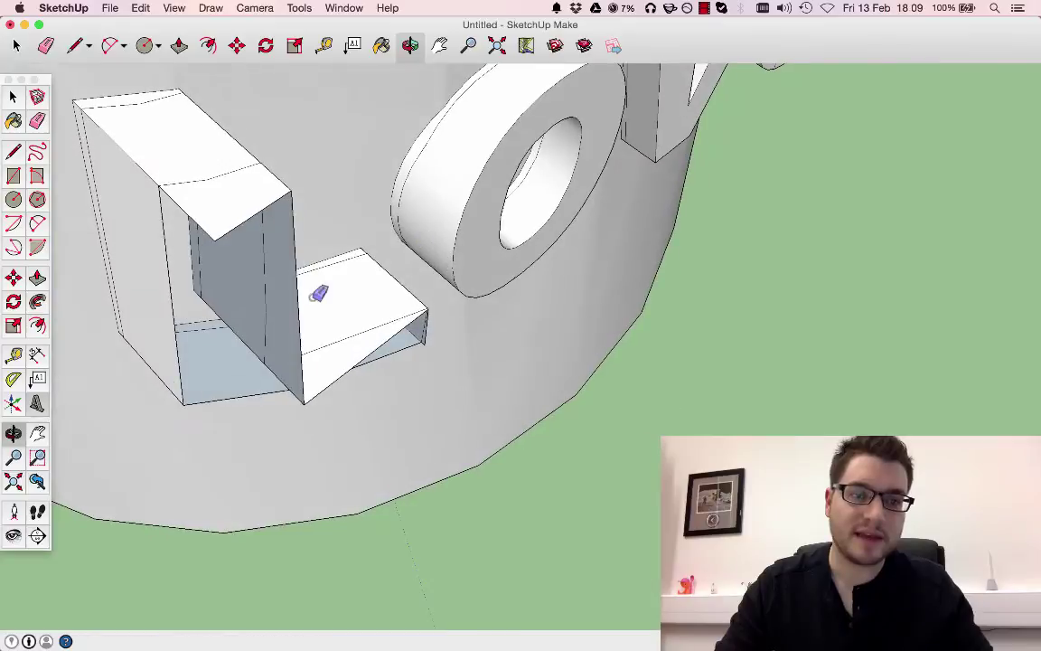
{"action": "left_click", "coordinate": [182, 396]}
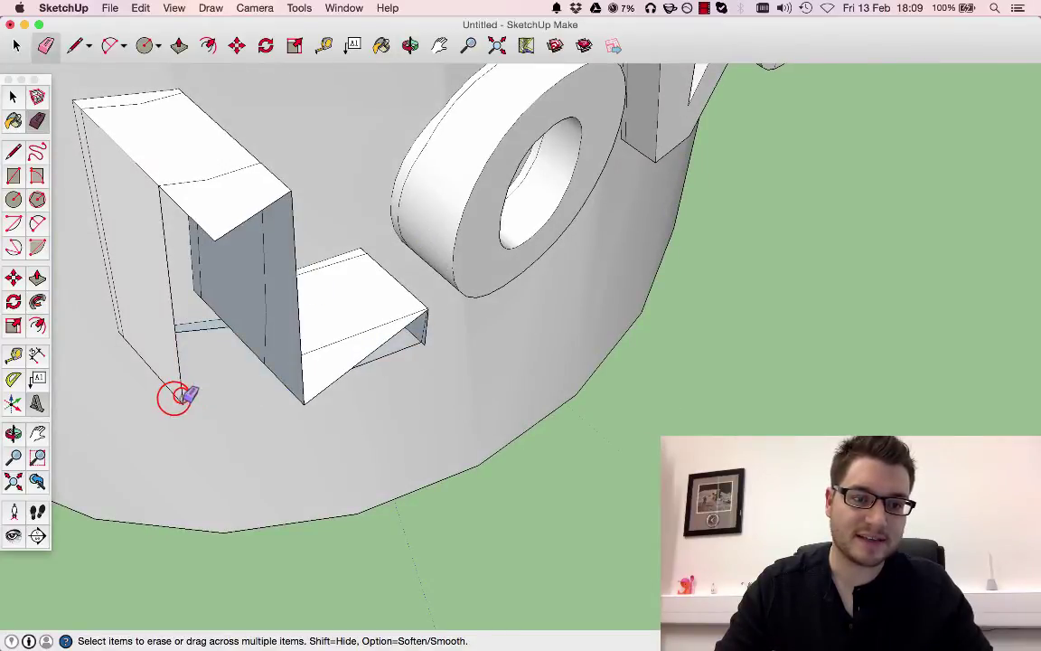
{"action": "left_click", "coordinate": [173, 198]}
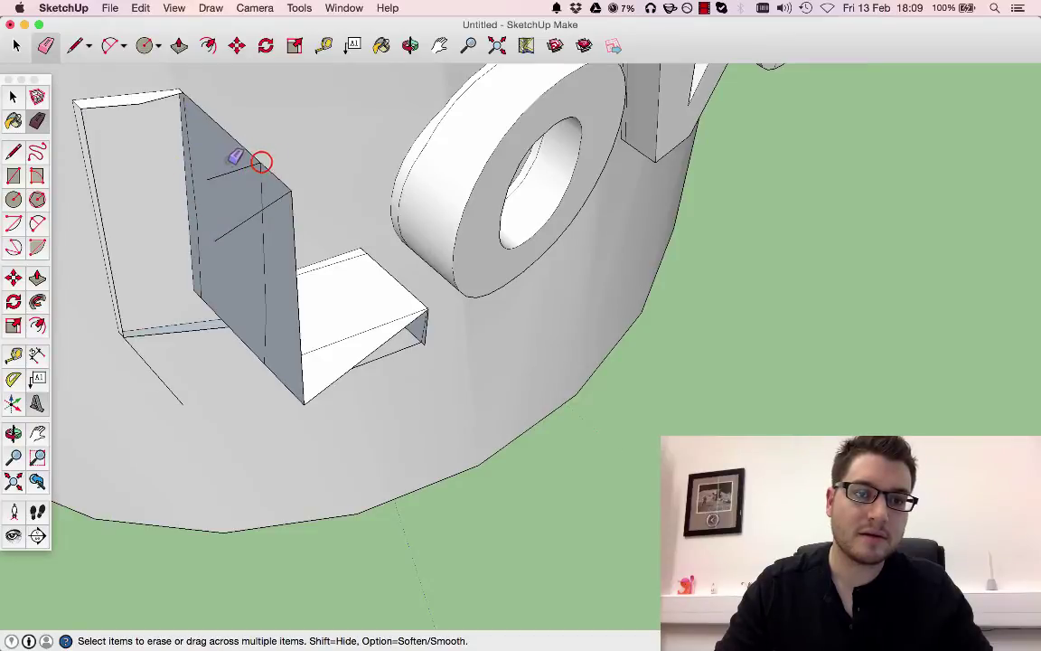
{"action": "left_click", "coordinate": [271, 177]}
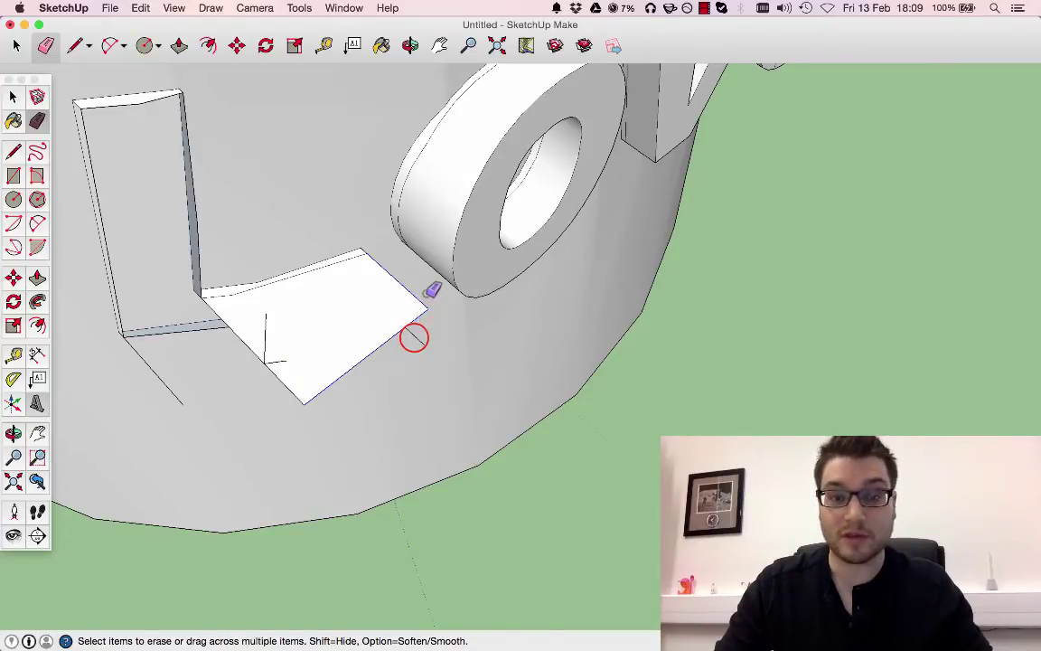
{"action": "left_click_drag", "start_coordinate": [427, 295], "coordinate": [379, 277]}
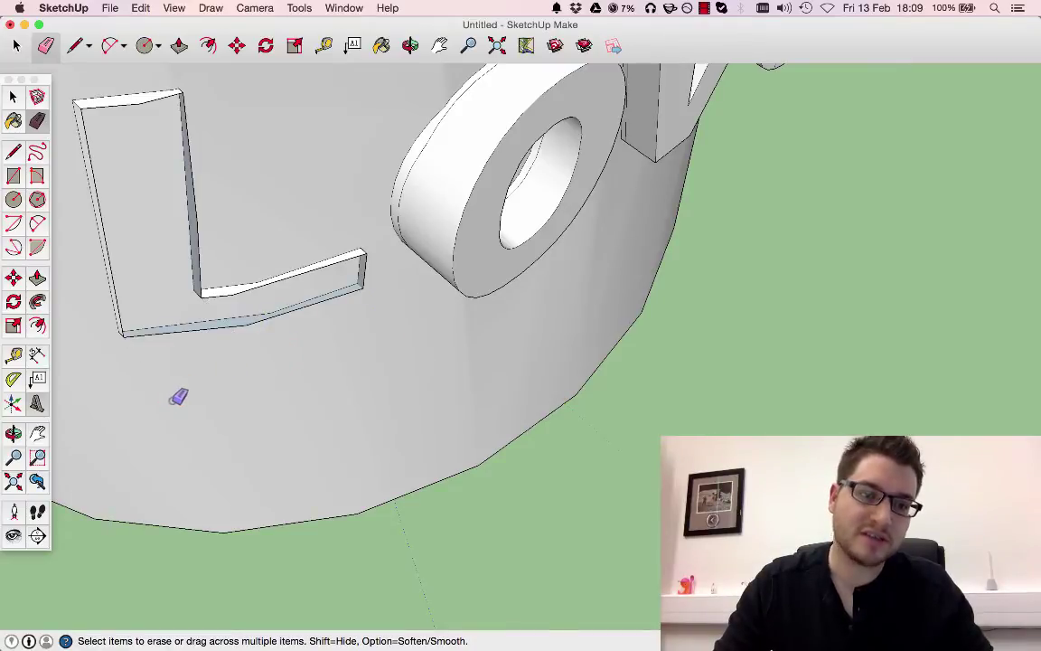
- Draw a line across the L's foot between its upper and lower bend points to close the front face of the foot
{"action": "mouse_move", "coordinate": [276, 384]}
{"action": "middle_mouse_down"}
{"action": "mouse_move", "coordinate": [484, 304]}
{"action": "mouse_move", "coordinate": [460, 272]}
{"action": "middle_mouse_up"}
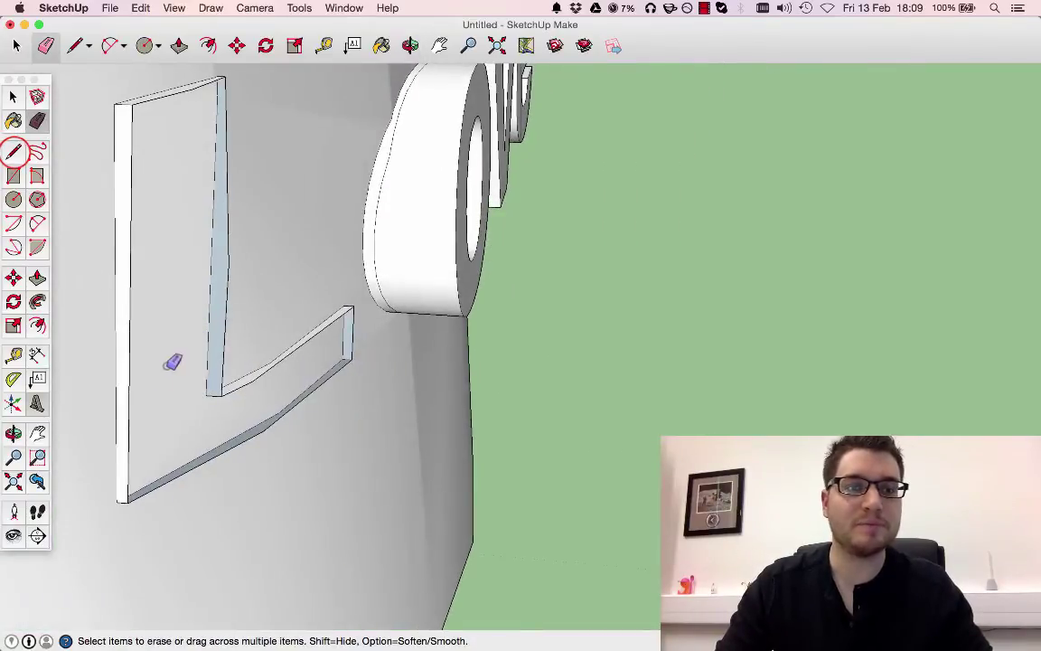
{"action": "left_click", "coordinate": [14, 151]}
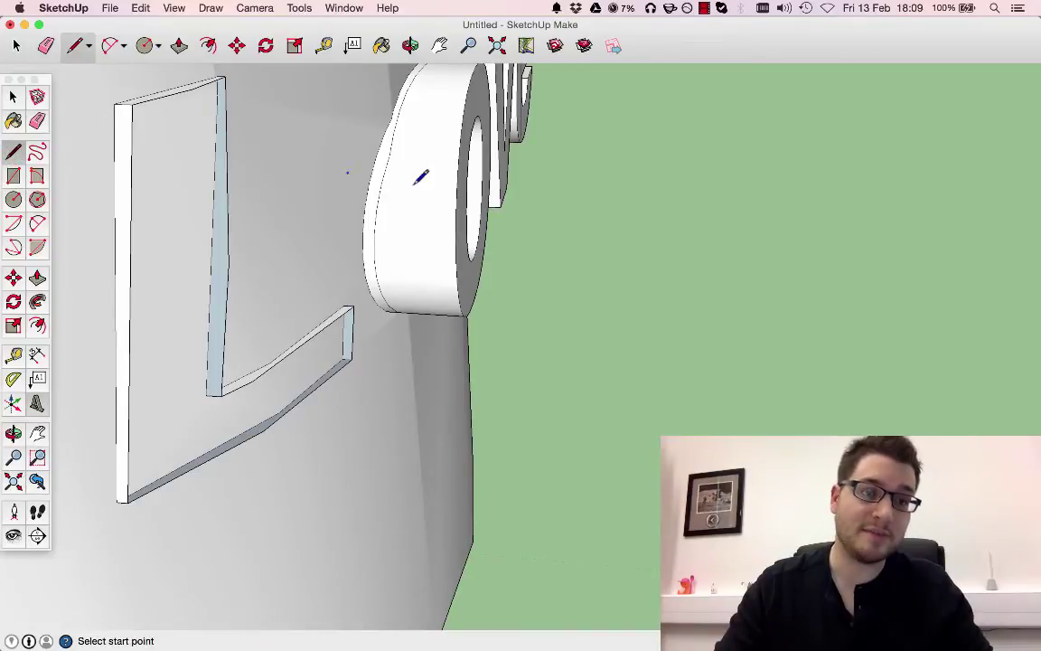
{"action": "scroll", "coordinate": [346, 395], "scroll_direction": "down", "scroll_amount": 10}
{"action": "middle_click_drag", "start_coordinate": [348, 395], "coordinate": [505, 218]}
{"action": "middle_click_drag", "start_coordinate": [389, 241], "coordinate": [249, 425]}
{"action": "scroll", "coordinate": [455, 326], "scroll_direction": "up", "scroll_amount": 5}
{"action": "scroll", "coordinate": [256, 432], "scroll_direction": "up", "scroll_amount": 5}
{"action": "scroll", "coordinate": [263, 371], "scroll_direction": "down", "scroll_amount": 3}
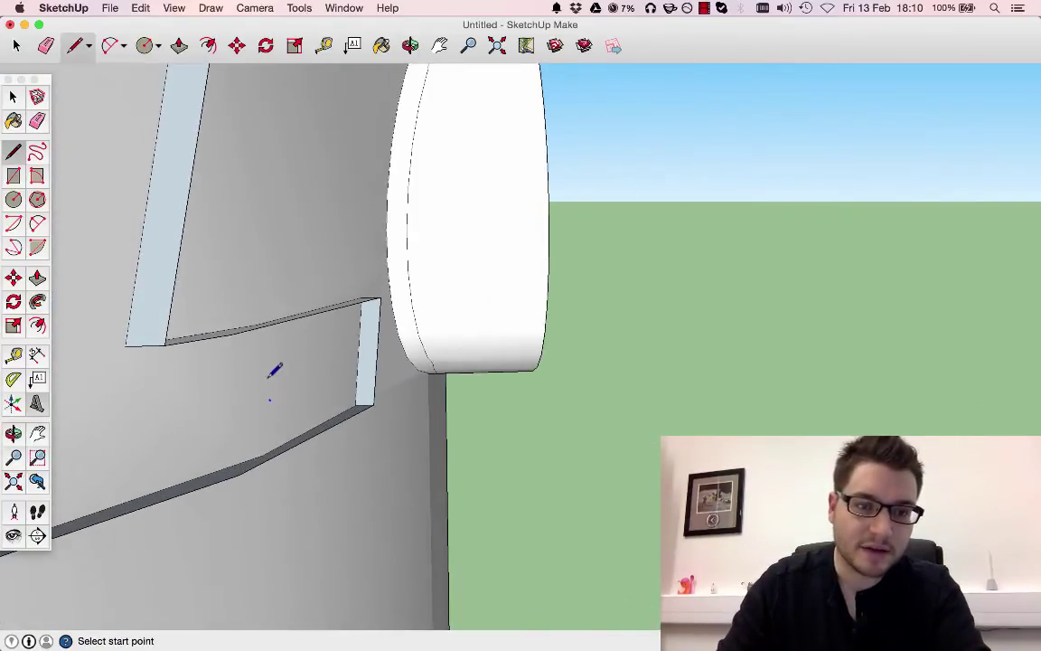
{"action": "middle_click_drag", "start_coordinate": [268, 375], "coordinate": [326, 442]}
{"action": "scroll", "coordinate": [264, 326], "scroll_direction": "down", "scroll_amount": 2}
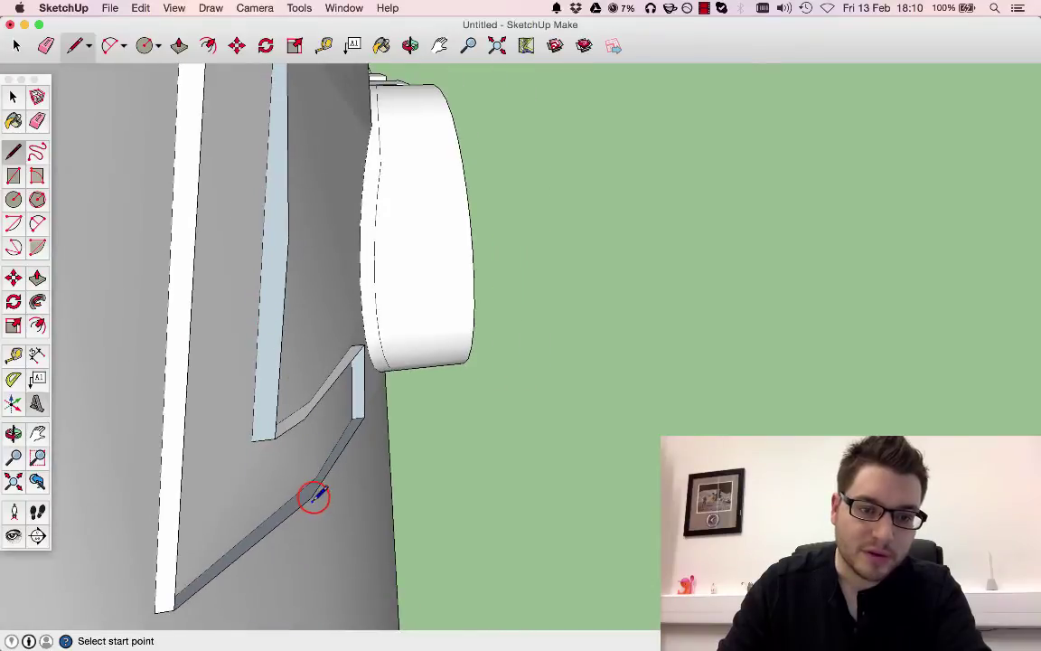
{"action": "left_click", "coordinate": [304, 419]}
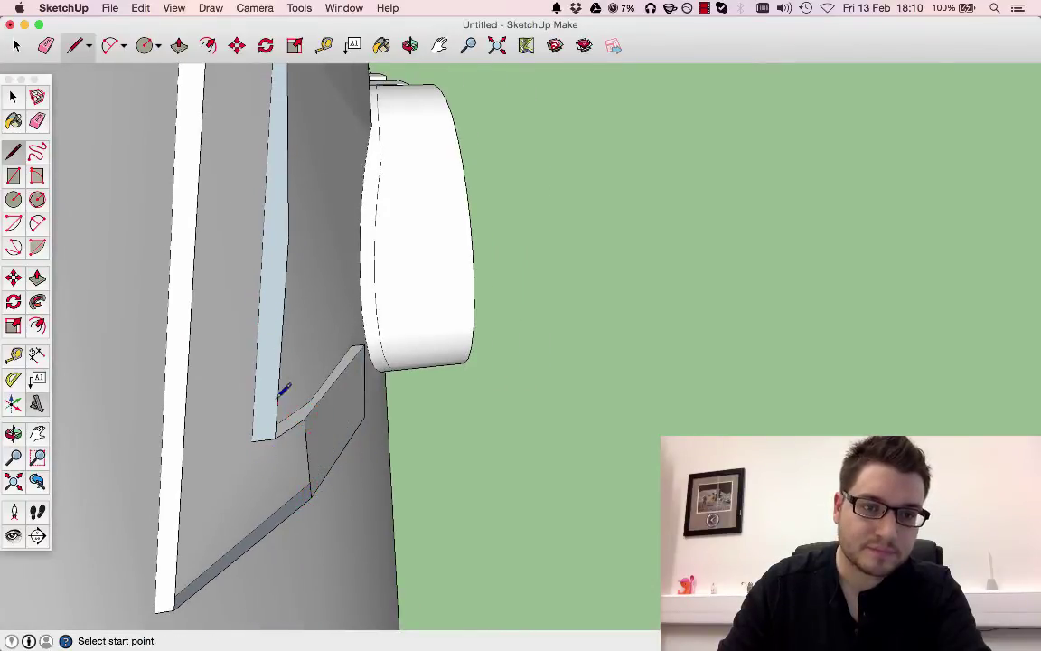
- Draw a line from the bend point on the L's top edge down to its inner corner to close the stem's front face
{"action": "middle_click_drag", "start_coordinate": [278, 397], "coordinate": [208, 465]}
{"action": "scroll", "coordinate": [284, 452], "scroll_direction": "down", "scroll_amount": 3}
{"action": "scroll", "coordinate": [225, 276], "scroll_direction": "up", "scroll_amount": 4}
{"action": "left_click", "coordinate": [207, 210]}
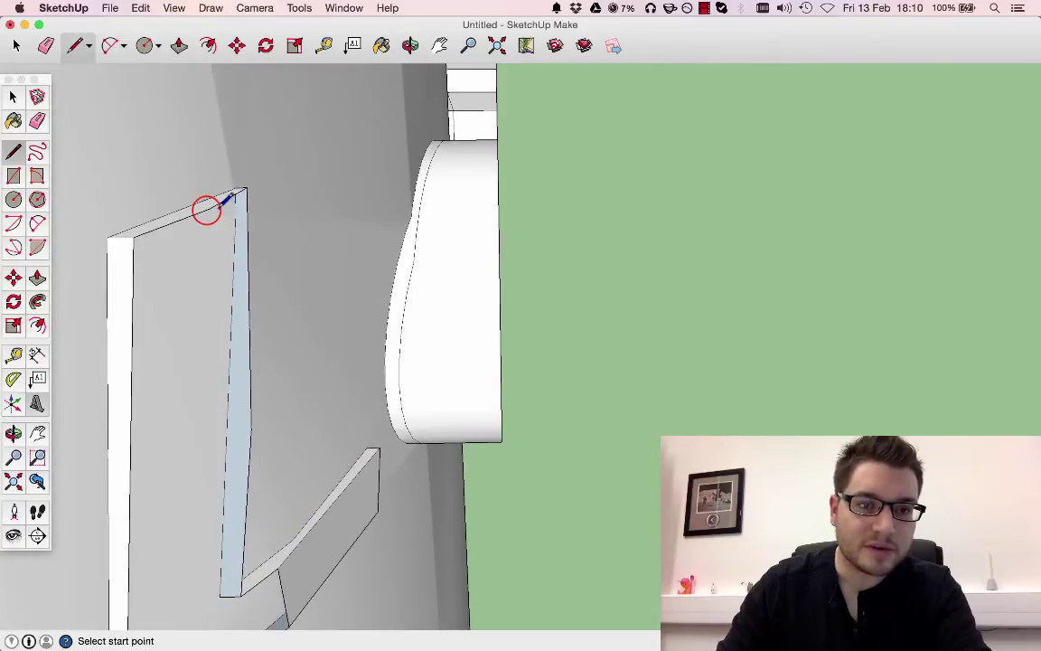
{"action": "scroll", "coordinate": [224, 357], "scroll_direction": "up", "scroll_amount": 2}
{"action": "scroll", "coordinate": [232, 365], "scroll_direction": "down", "scroll_amount": 3}
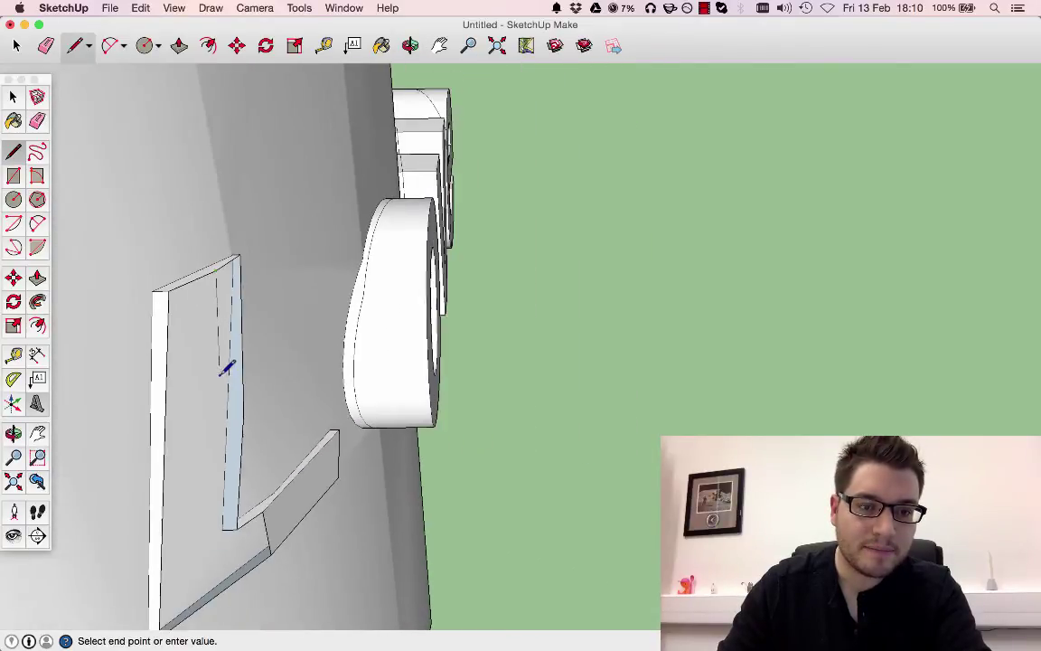
{"action": "middle_click_drag", "start_coordinate": [227, 365], "coordinate": [239, 325]}
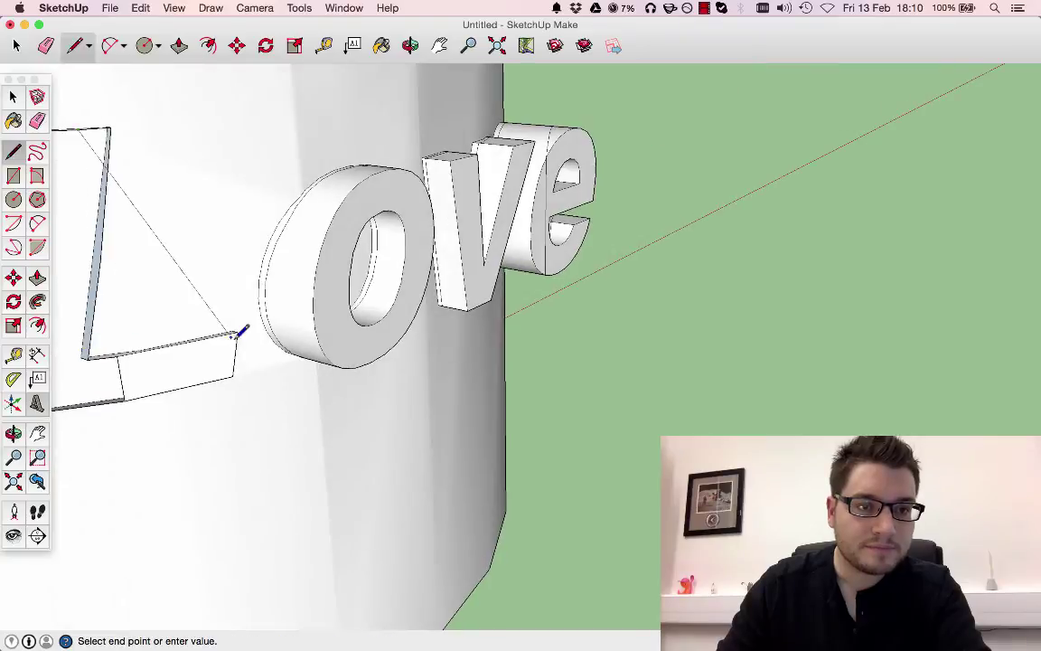
{"action": "scroll", "coordinate": [163, 309], "scroll_direction": "down", "scroll_amount": 3}
{"action": "scroll", "coordinate": [154, 328], "scroll_direction": "up", "scroll_amount": 2}
{"action": "scroll", "coordinate": [153, 327], "scroll_direction": "up", "scroll_amount": 4}
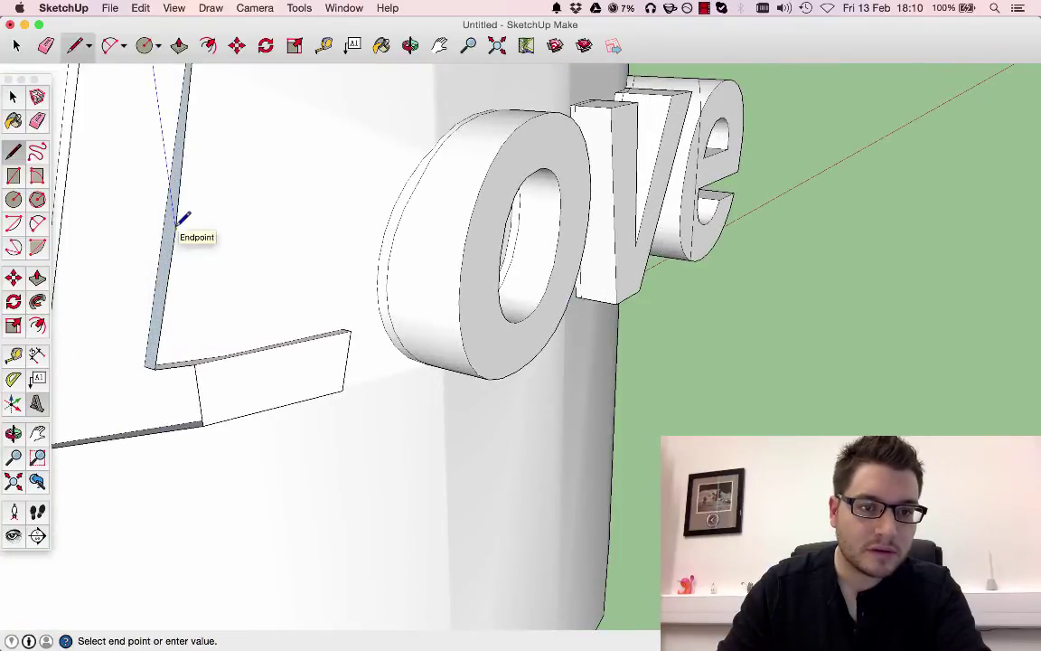
{"action": "left_click", "coordinate": [155, 366]}
{"action": "scroll", "coordinate": [154, 365], "scroll_direction": "down", "scroll_amount": 5}
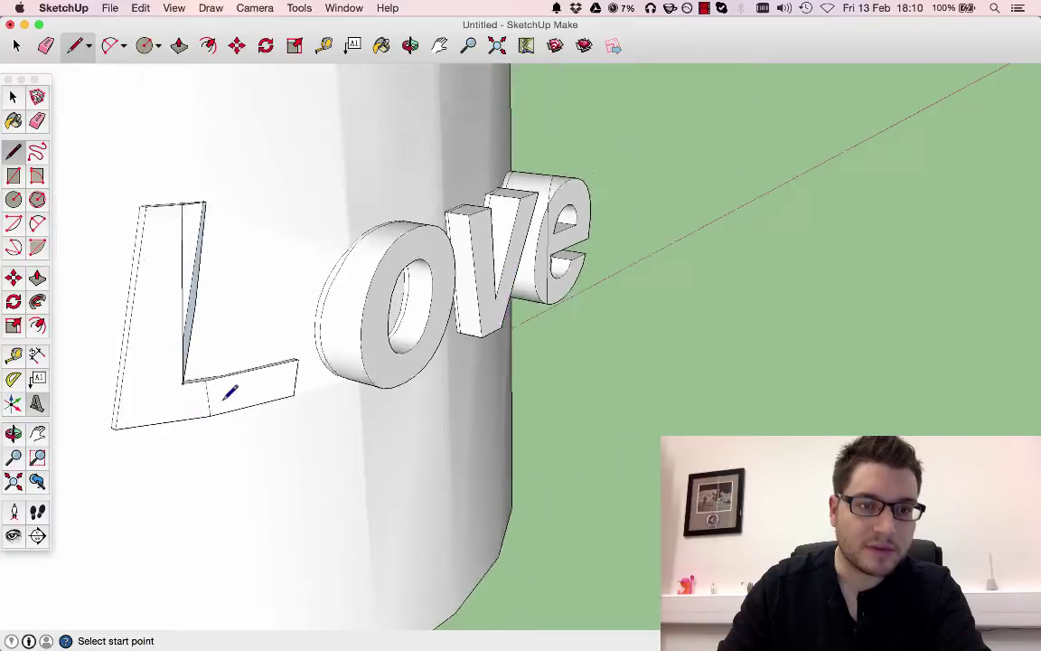
- Draw a line from the L's top bend point to the bend point on the stem's inner edge to fill the remaining gap
{"action": "middle_click_drag", "start_coordinate": [228, 391], "coordinate": [203, 363]}
{"action": "scroll", "coordinate": [200, 363], "scroll_direction": "up", "scroll_amount": 4}
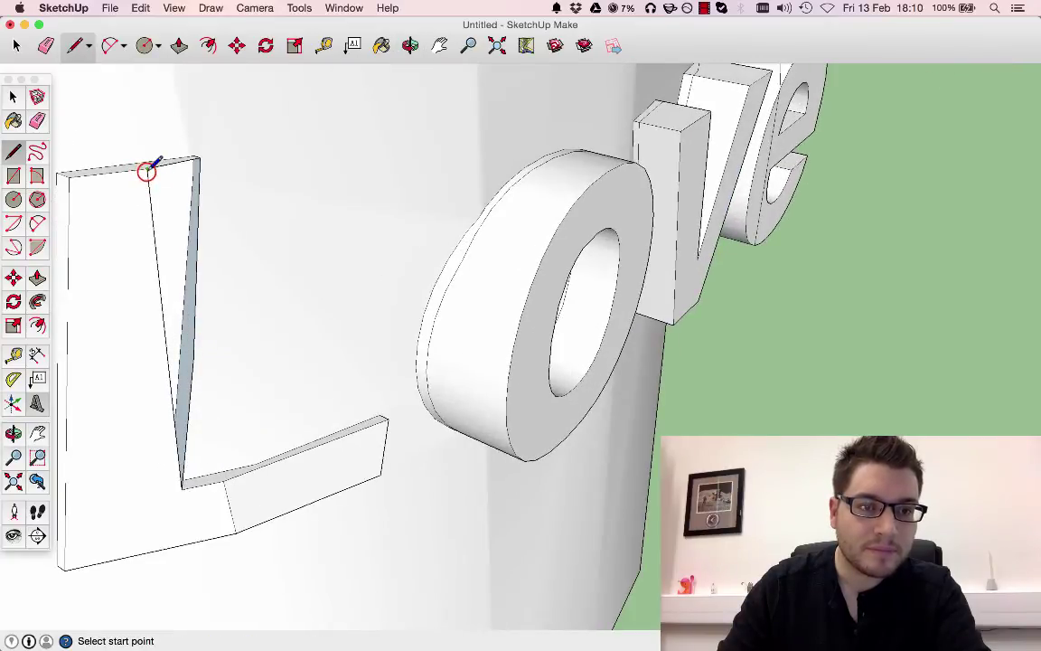
{"action": "left_click", "coordinate": [196, 357]}
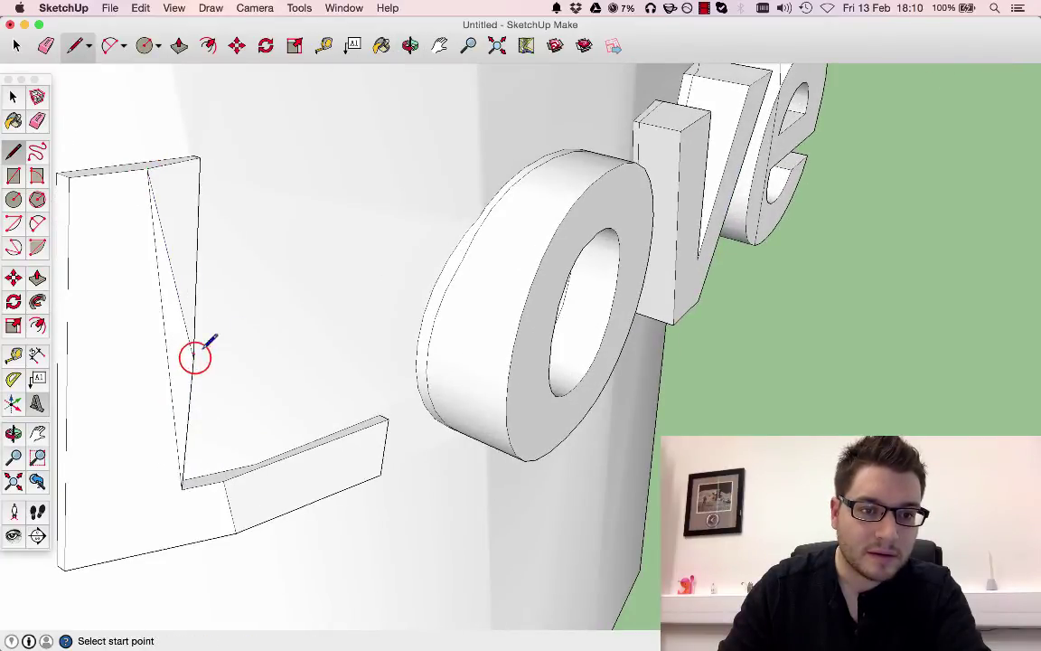
- Examine the closed, curved letter L from the side, front and above, comparing it with the untrimmed o, v and e
{"action": "scroll", "coordinate": [198, 355], "scroll_direction": "down", "scroll_amount": 3}
{"action": "middle_click_drag", "start_coordinate": [290, 295], "coordinate": [174, 244]}
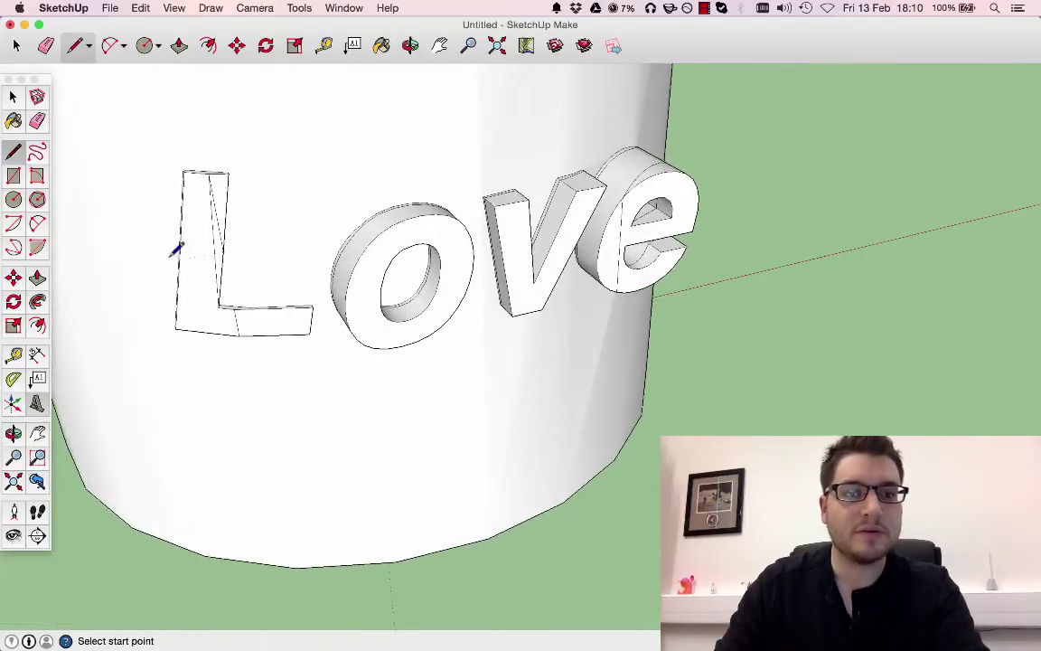
{"action": "scroll", "coordinate": [174, 297], "scroll_direction": "down", "scroll_amount": 3}
{"action": "scroll", "coordinate": [186, 288], "scroll_direction": "up", "scroll_amount": 4}
{"action": "middle_click_drag", "start_coordinate": [186, 288], "coordinate": [564, 230]}
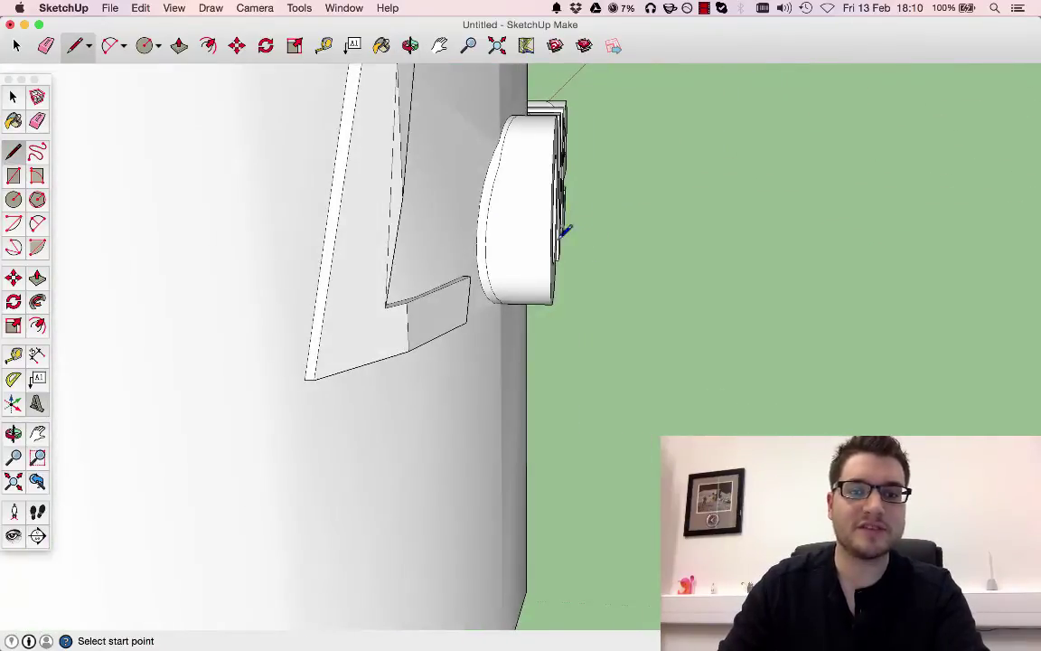
{"action": "scroll", "coordinate": [438, 305], "scroll_direction": "down", "scroll_amount": 5}
{"action": "middle_click_drag", "start_coordinate": [467, 280], "coordinate": [147, 318]}
{"action": "middle_click_drag", "start_coordinate": [479, 233], "coordinate": [556, 280]}
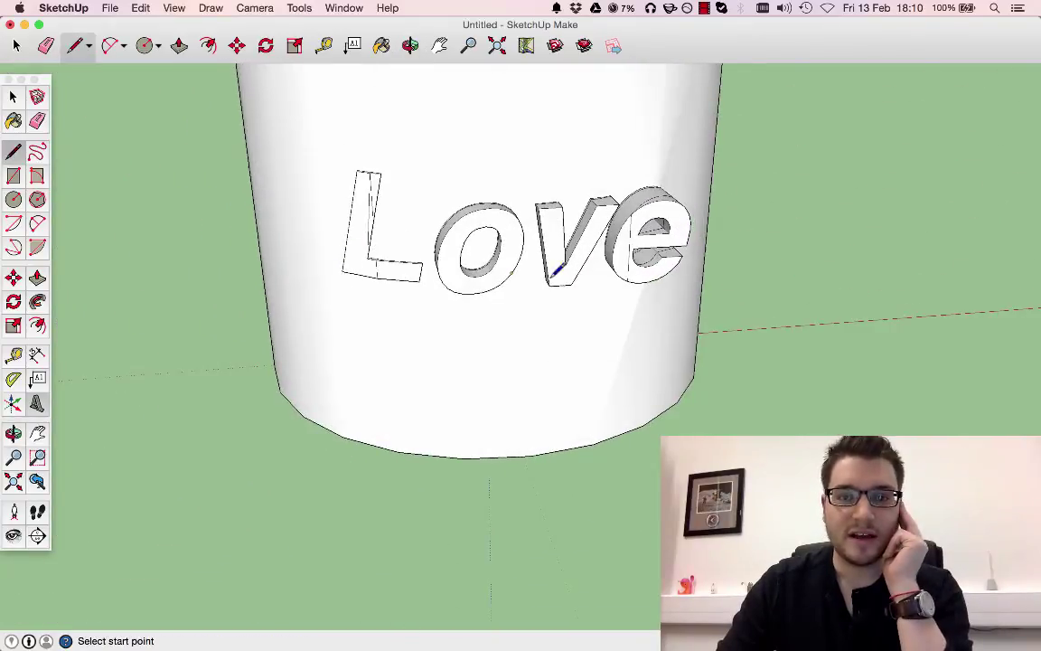
{"action": "scroll", "coordinate": [753, 273], "scroll_direction": "up", "scroll_amount": 4}
{"action": "scroll", "coordinate": [559, 237], "scroll_direction": "down", "scroll_amount": 3}
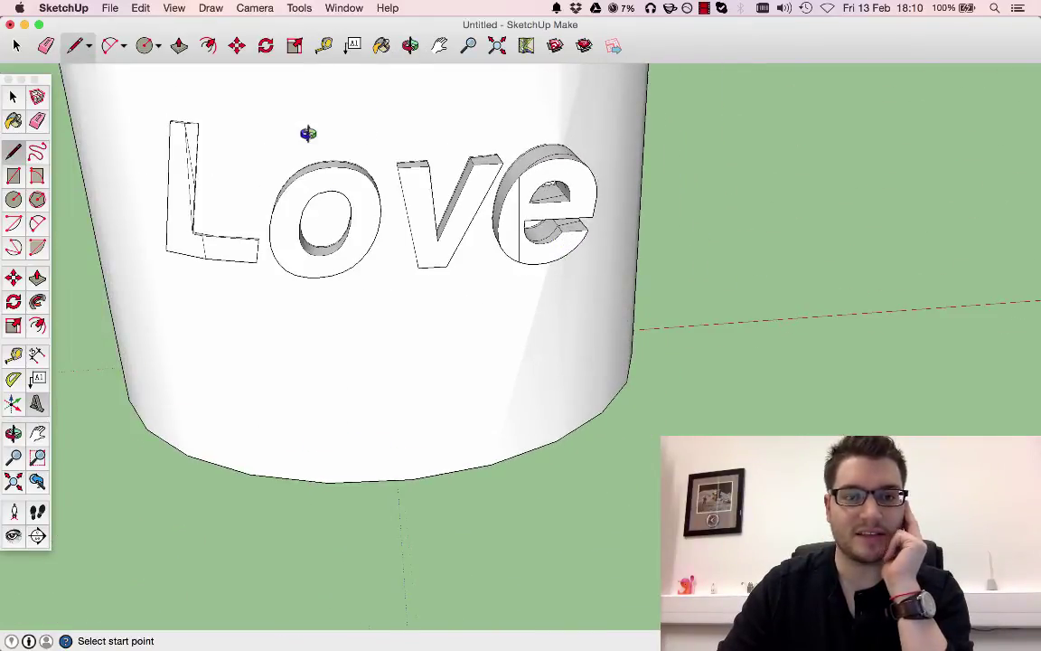
{"action": "middle_click_drag", "start_coordinate": [308, 133], "coordinate": [561, 146]}
{"action": "mouse_move", "coordinate": [448, 249]}
{"action": "middle_mouse_down"}
{"action": "mouse_move", "coordinate": [309, 240]}
{"action": "mouse_move", "coordinate": [438, 403]}
{"action": "mouse_move", "coordinate": [461, 366]}
{"action": "middle_mouse_up"}
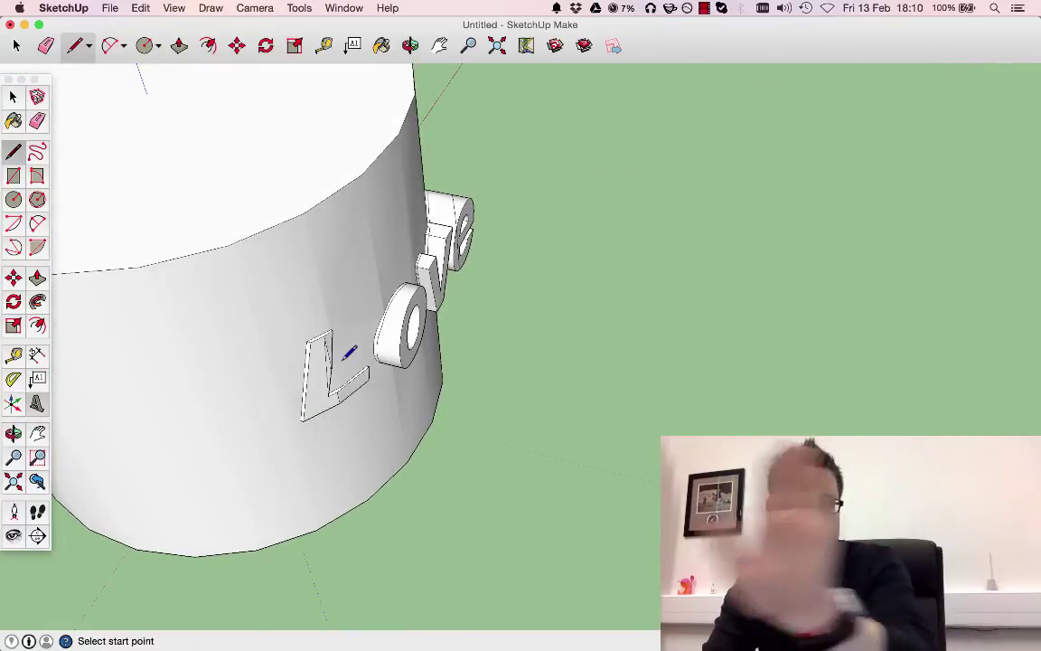
{"action": "mouse_move", "coordinate": [359, 309]}
{"action": "middle_mouse_down"}
{"action": "mouse_move", "coordinate": [537, 253]}
{"action": "mouse_move", "coordinate": [611, 202]}
{"action": "mouse_move", "coordinate": [176, 214]}
{"action": "mouse_move", "coordinate": [387, 237]}
{"action": "mouse_move", "coordinate": [263, 274]}
{"action": "mouse_move", "coordinate": [329, 167]}
{"action": "middle_mouse_up"}
{"action": "scroll", "coordinate": [333, 163], "scroll_direction": "up", "scroll_amount": 5}
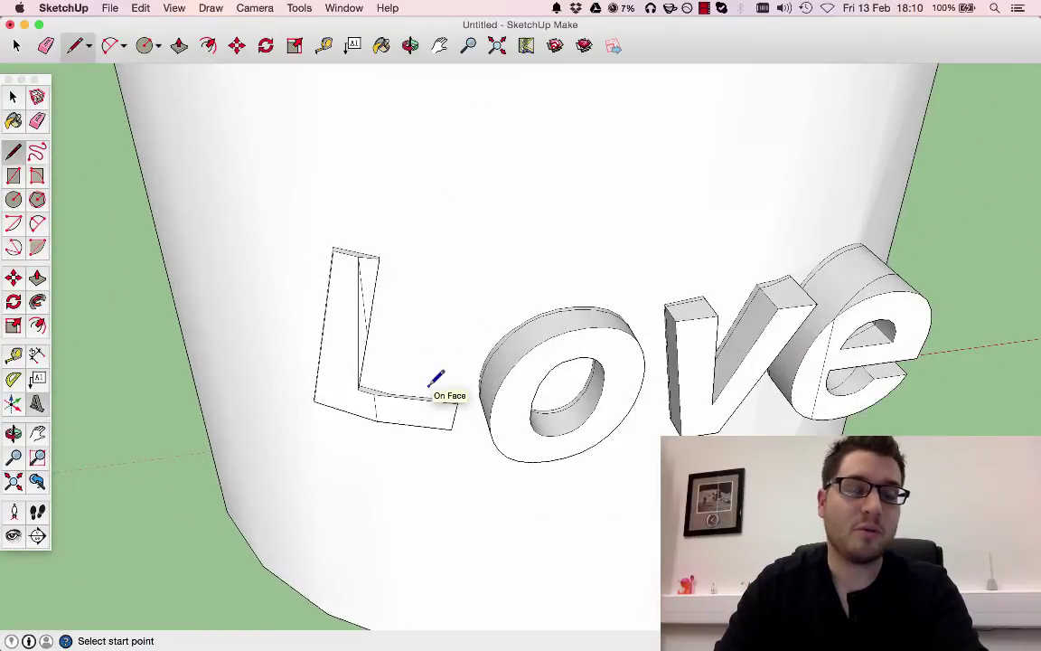